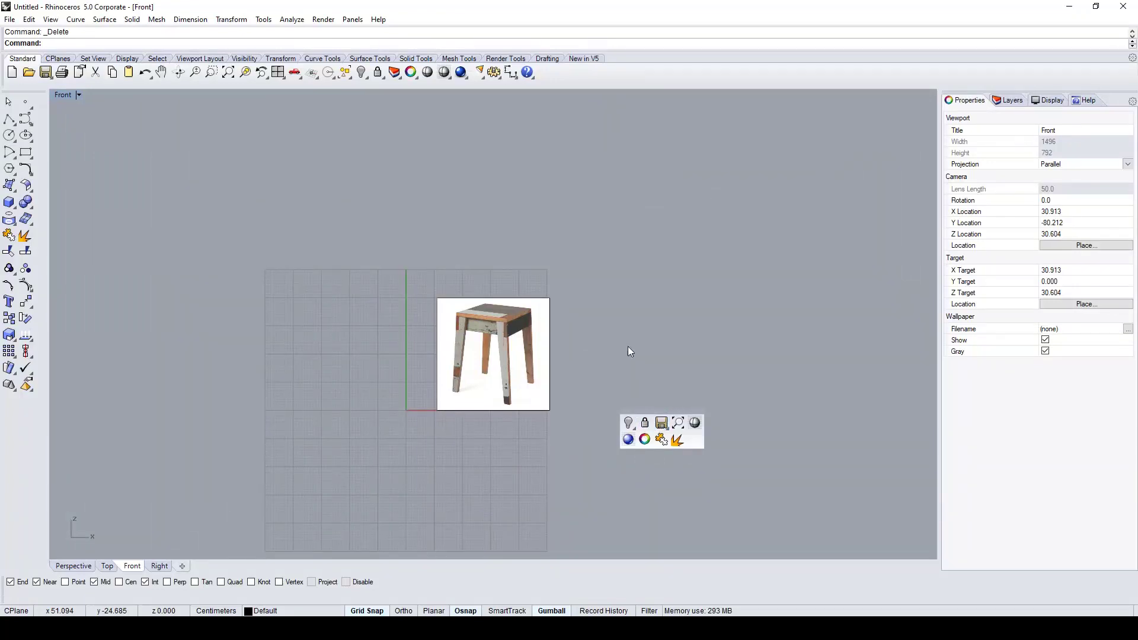
Step: Draw a closed polyline leg profile beside the stool picture, 3 cm wide at the base, 7 cm at the top and 50 cm high
right_drag(604, 349, 771, 291)
right_click(771, 291)
scroll(636, 347, up, 2)
right_drag(602, 403, 591, 403)
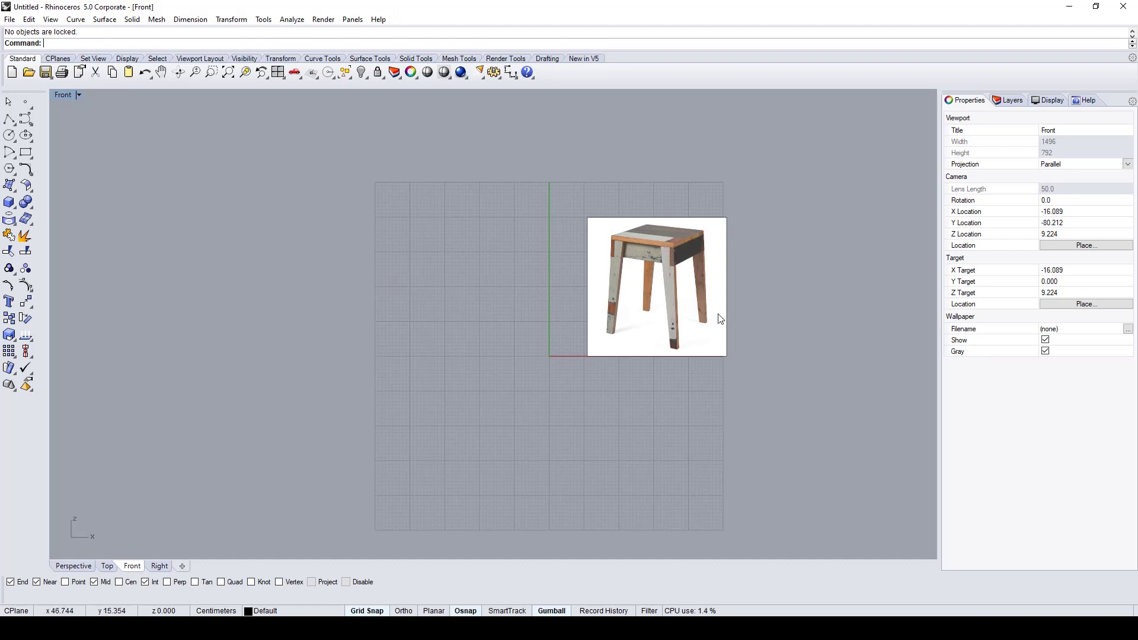
scroll(503, 299, up, 3)
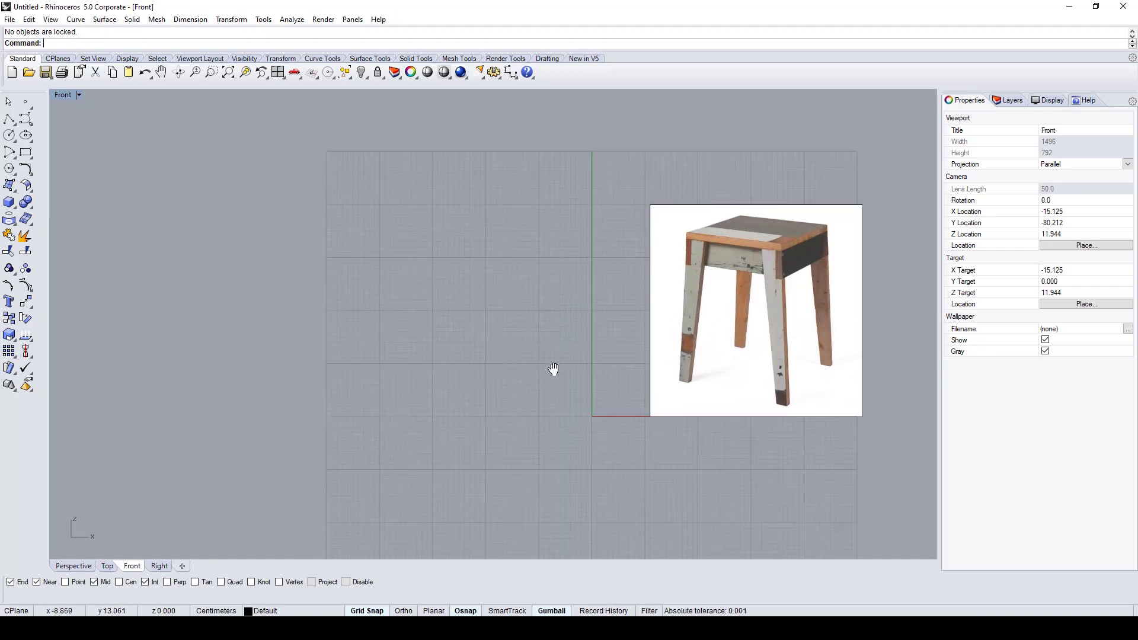
scroll(541, 396, up, 1)
scroll(519, 386, up, 1)
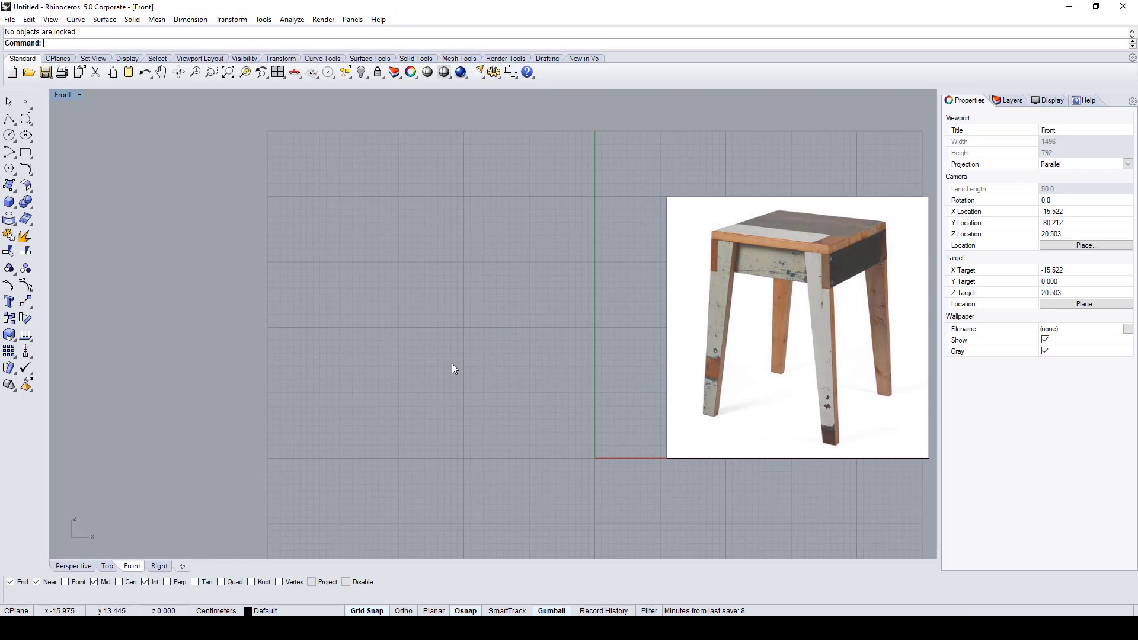
click(9, 119)
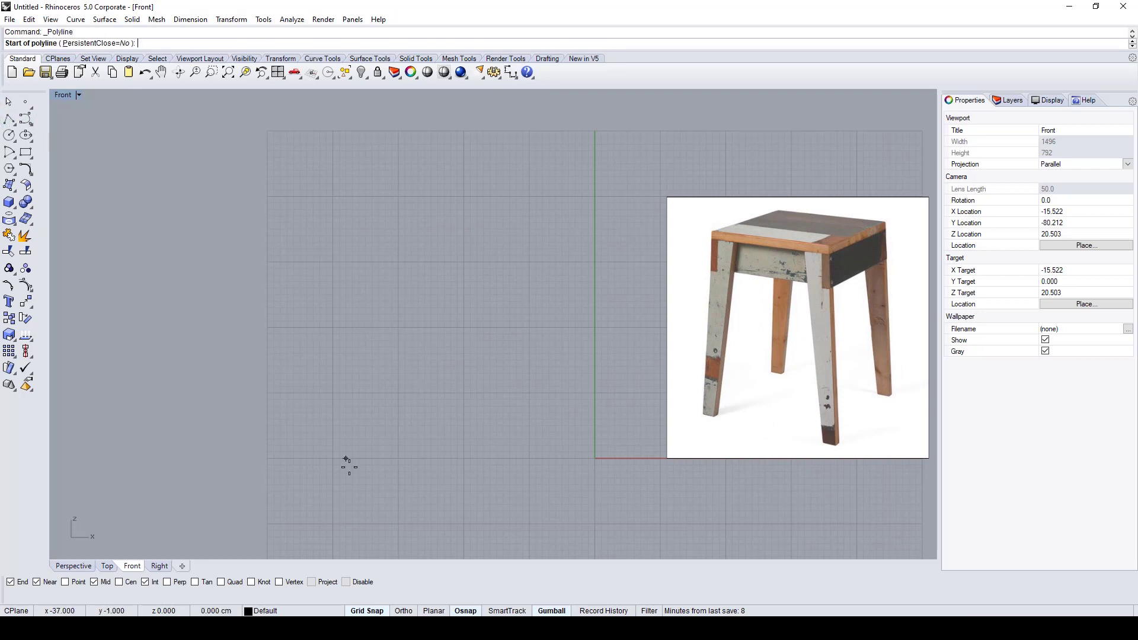
click(332, 458)
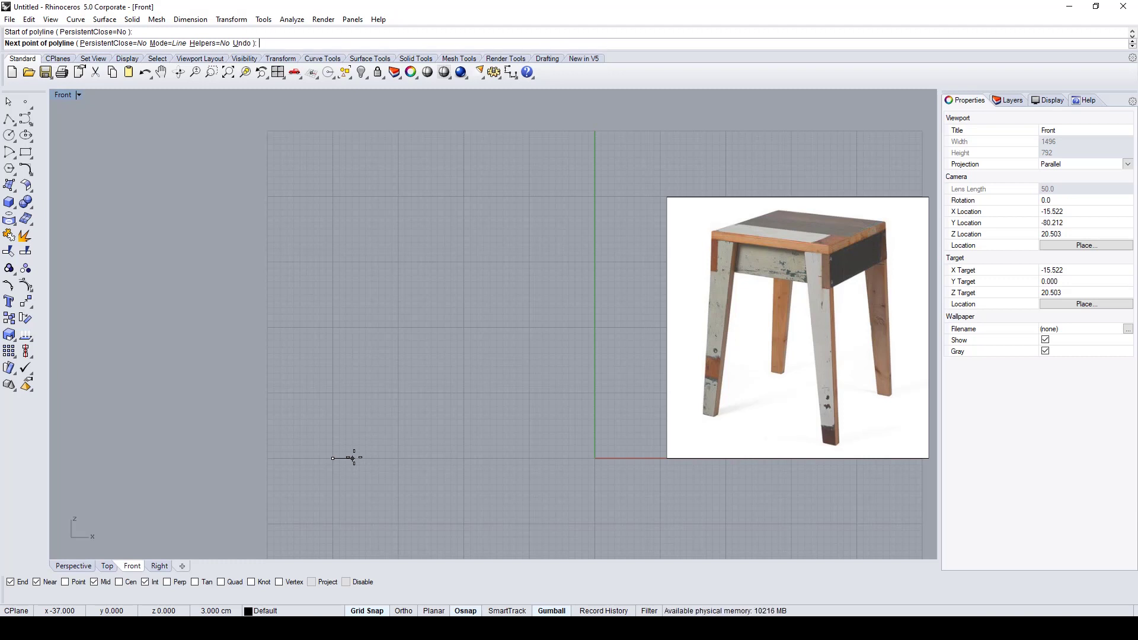
click(353, 458)
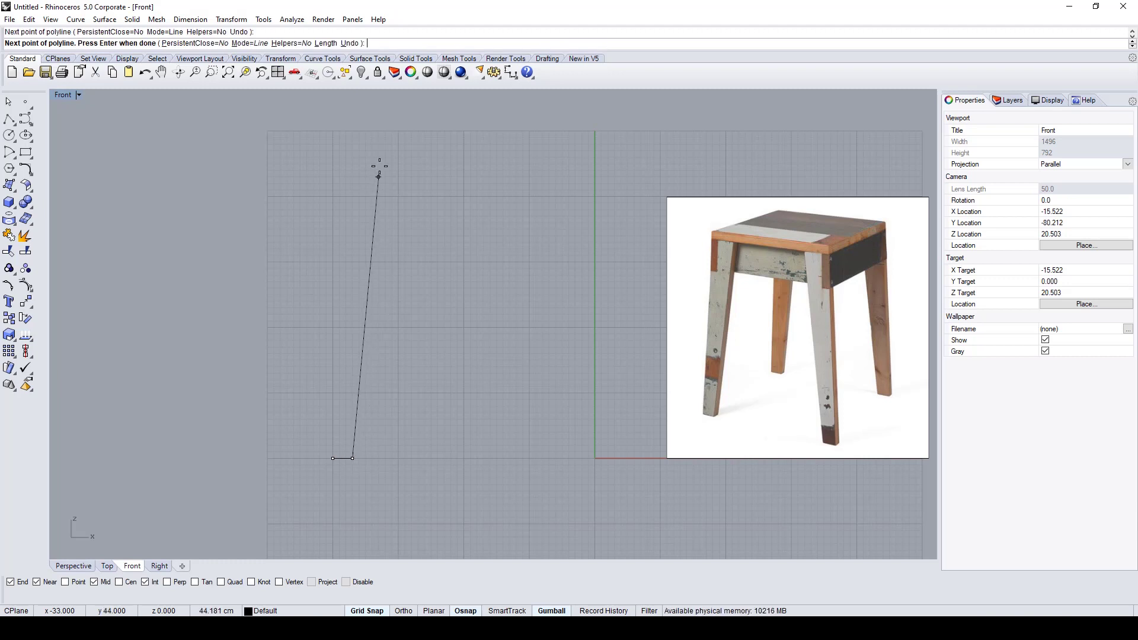
click(384, 131)
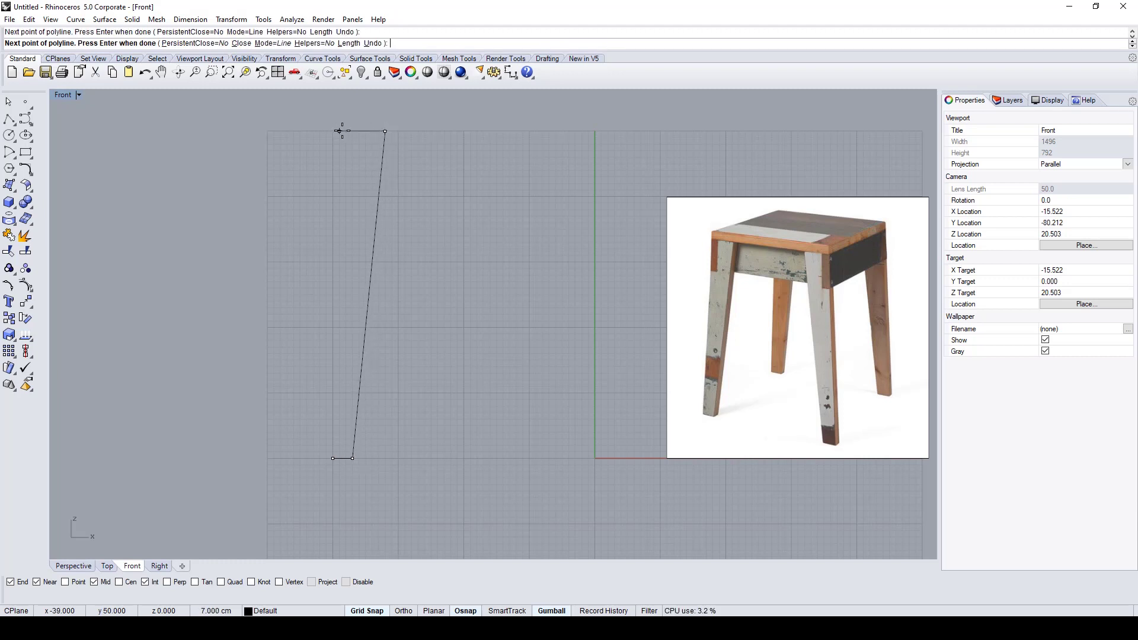
click(339, 131)
click(332, 458)
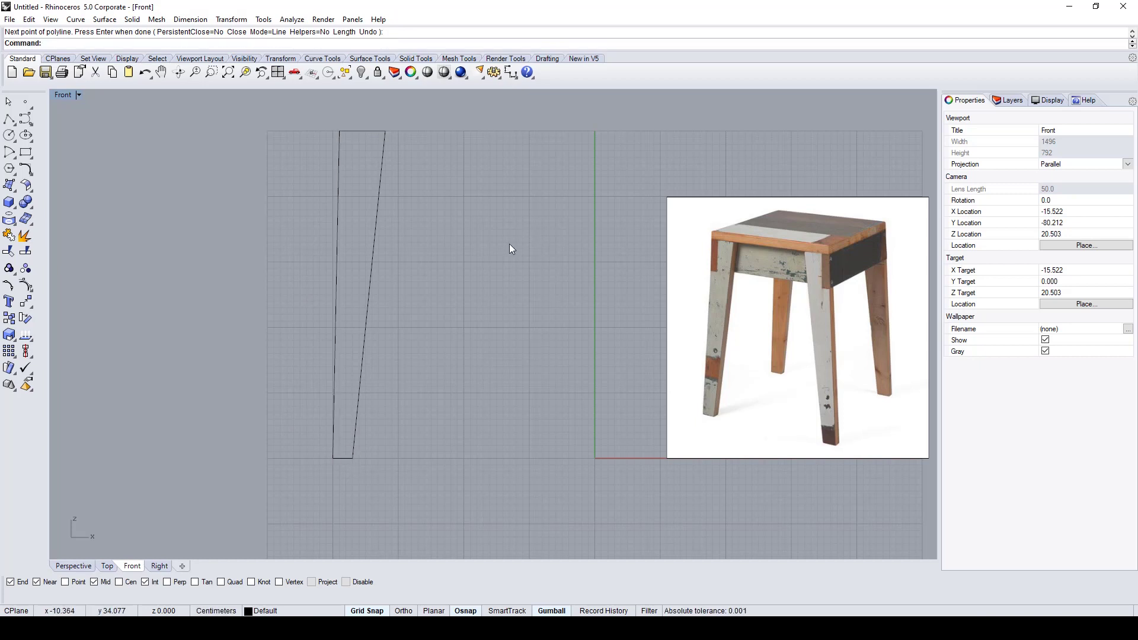
Step: Turn on the leg profile's control points, move its two top points 1 cm right, and hide the points again
right_drag(504, 262, 446, 279)
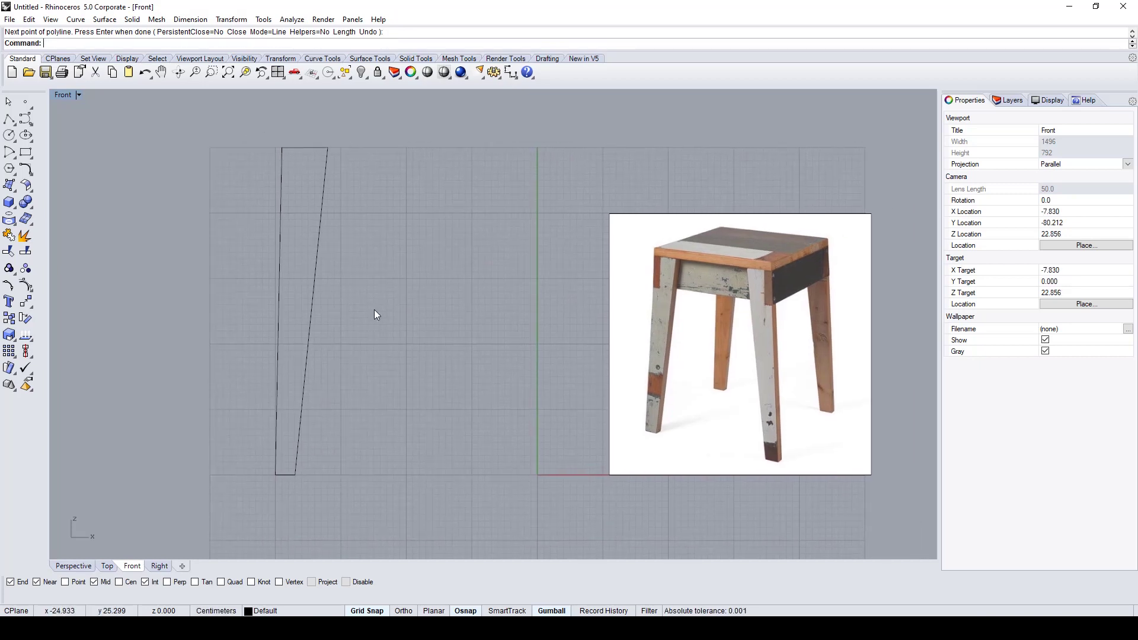
click(320, 198)
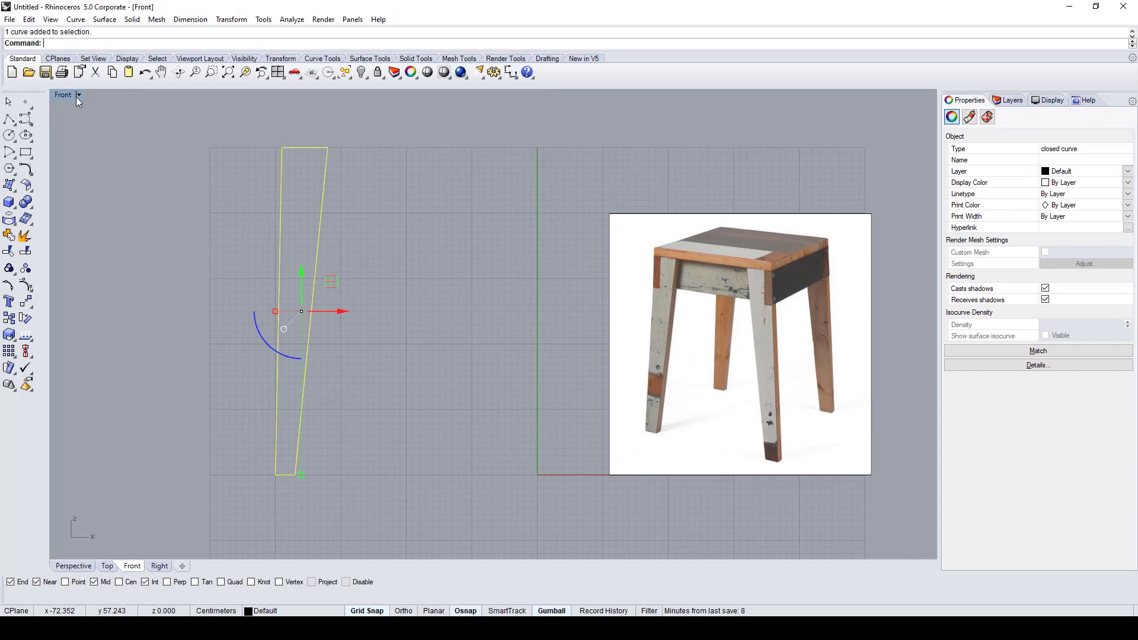
text(Points)
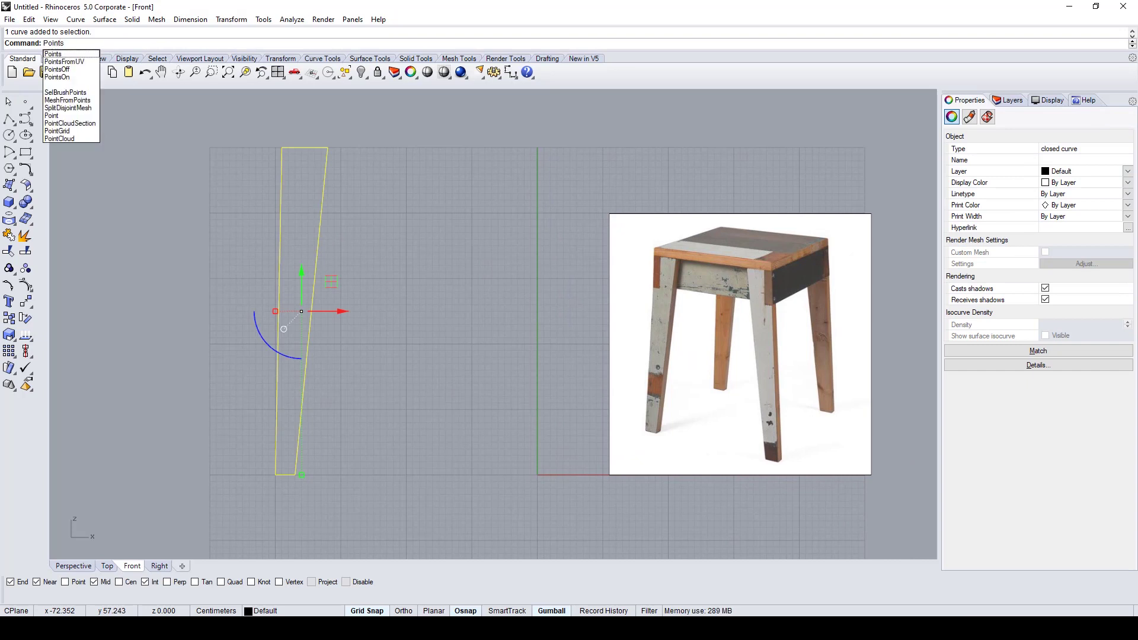
key(Down)
key(Down)
key(Down)
key(Return)
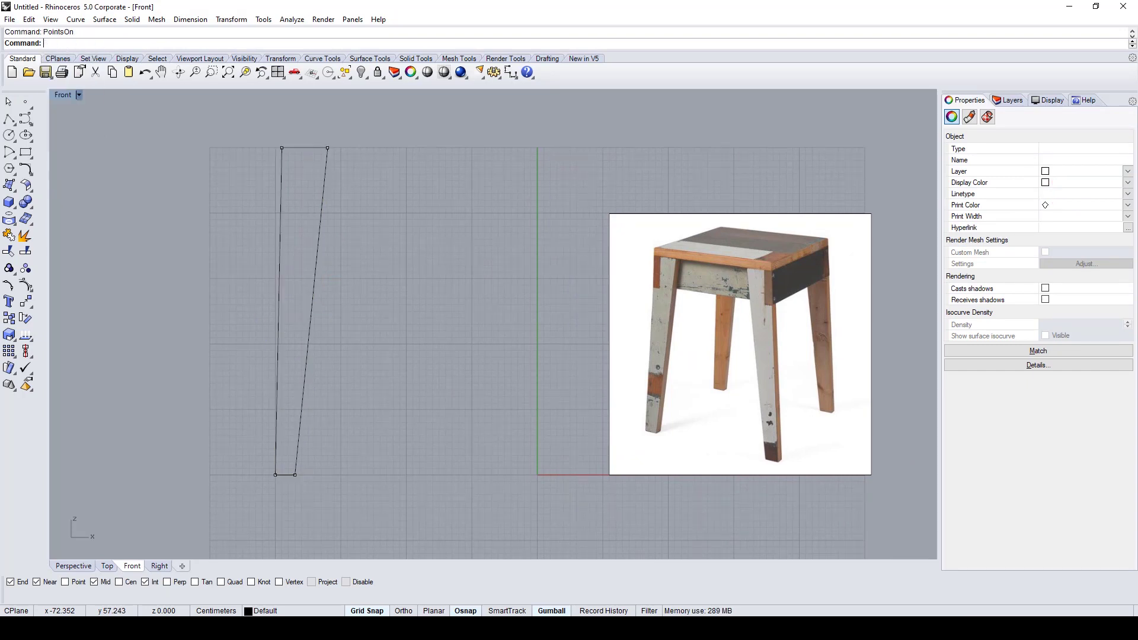
drag(382, 136, 267, 168)
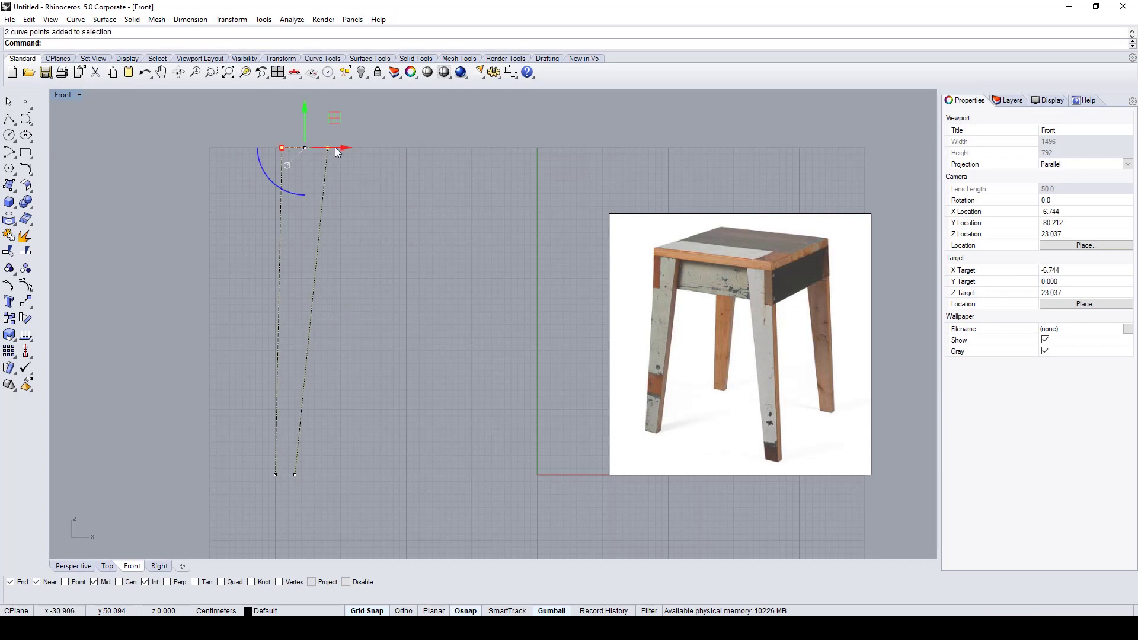
drag(336, 152, 342, 153)
key(Escape)
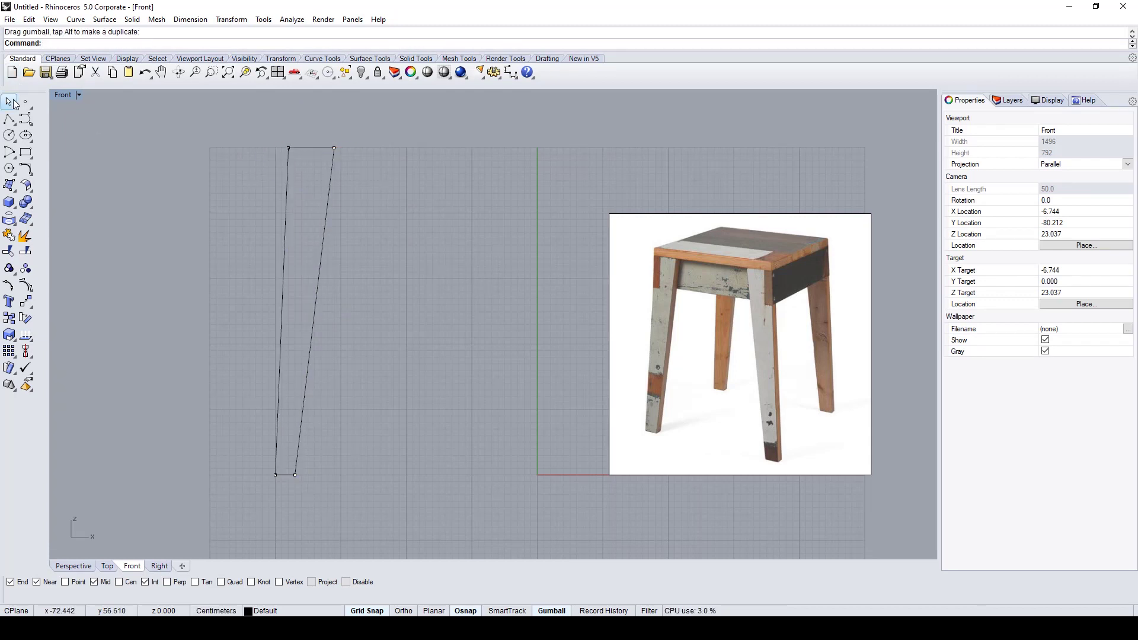
click(13, 101)
right_drag(393, 365, 380, 369)
right_click(330, 281)
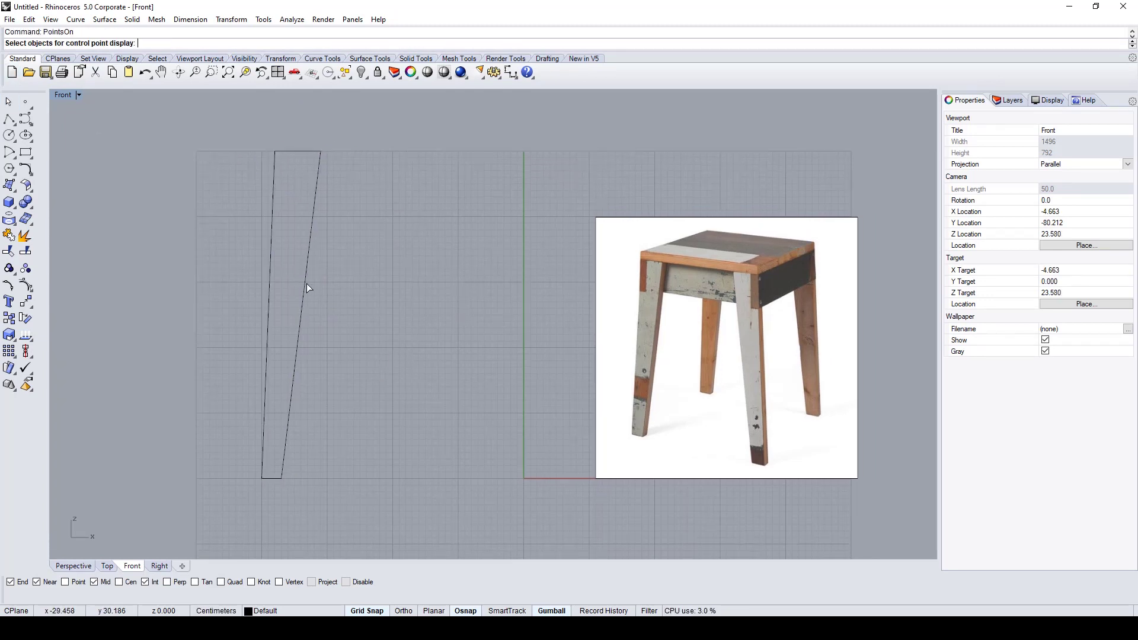
click(308, 288)
key(Return)
Step: Mirror a copy of the leg profile across a vertical line at about x = -28 cm, starting on the base line
text(M)
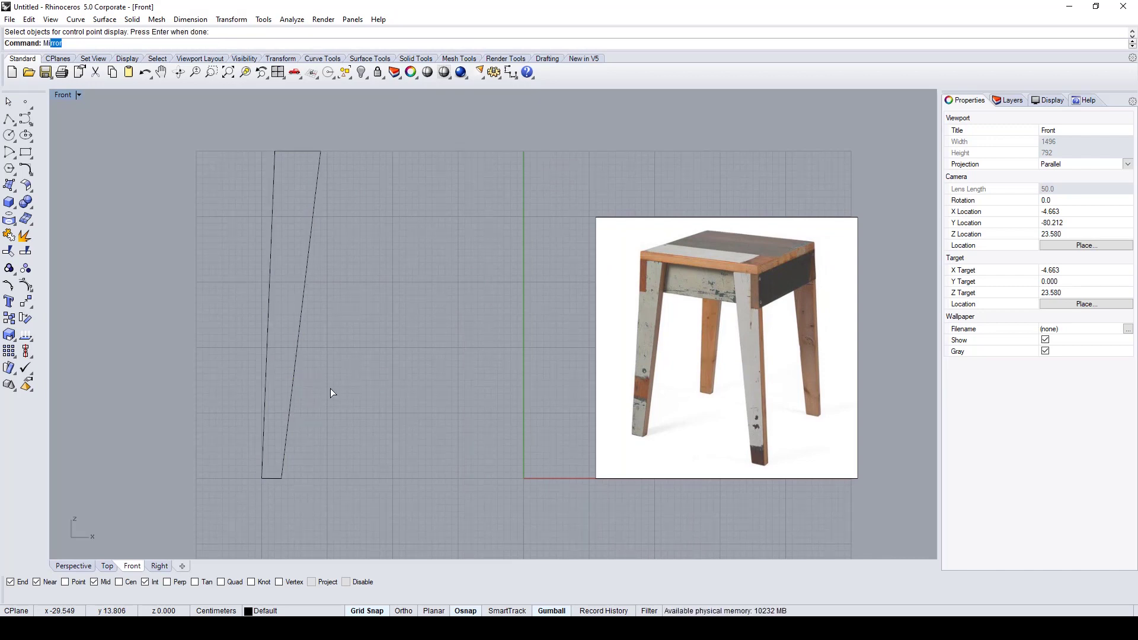
text(irror)
key(Return)
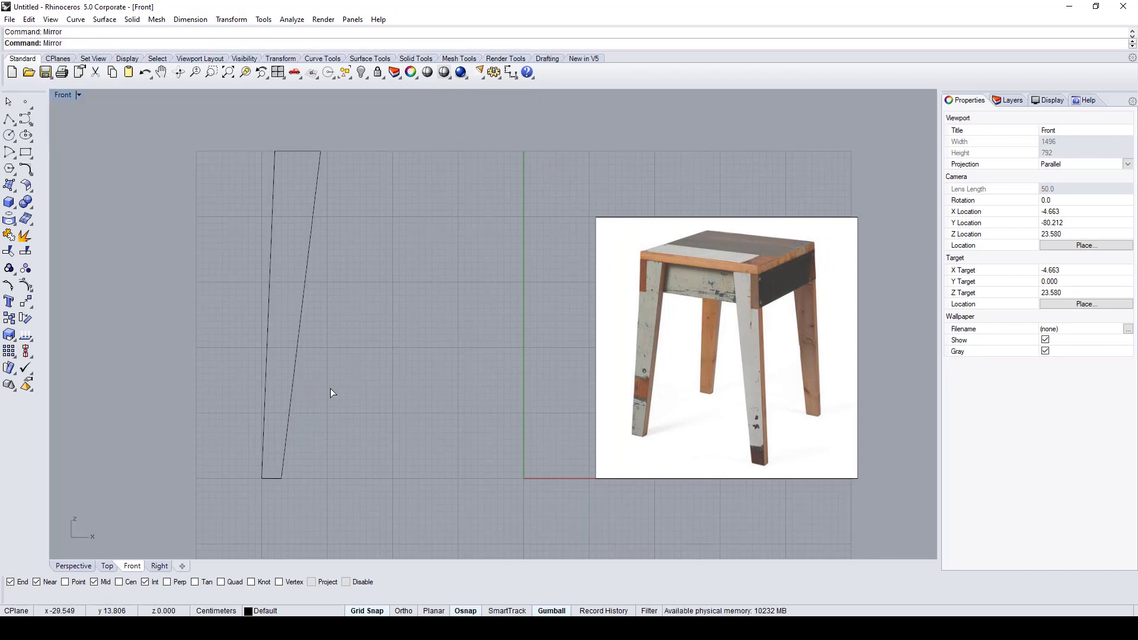
click(298, 355)
key(Return)
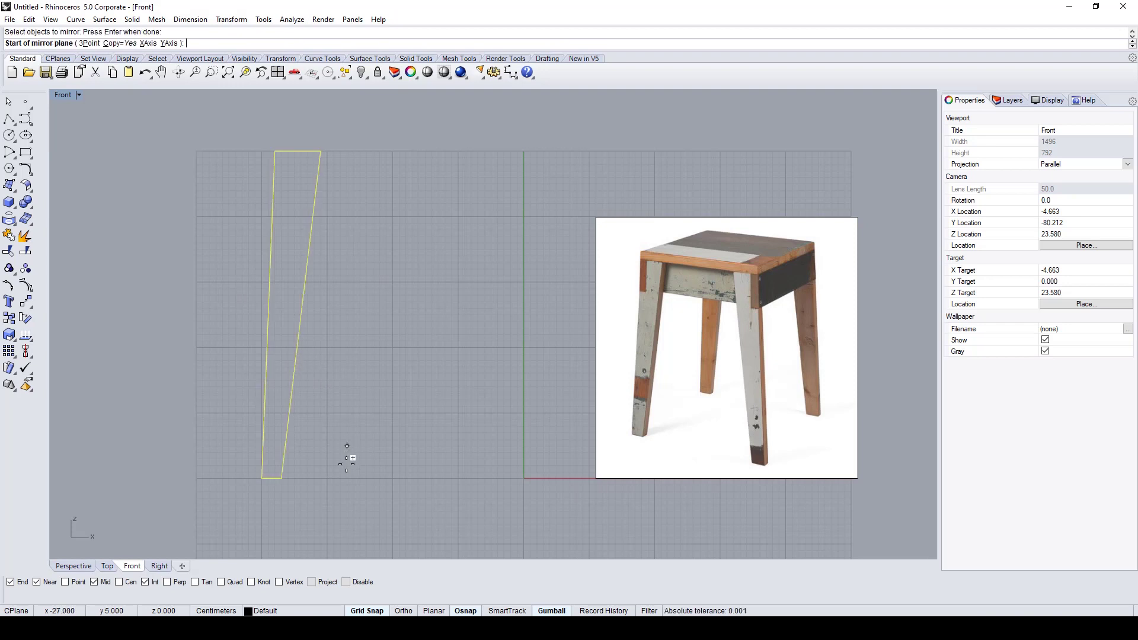
click(341, 478)
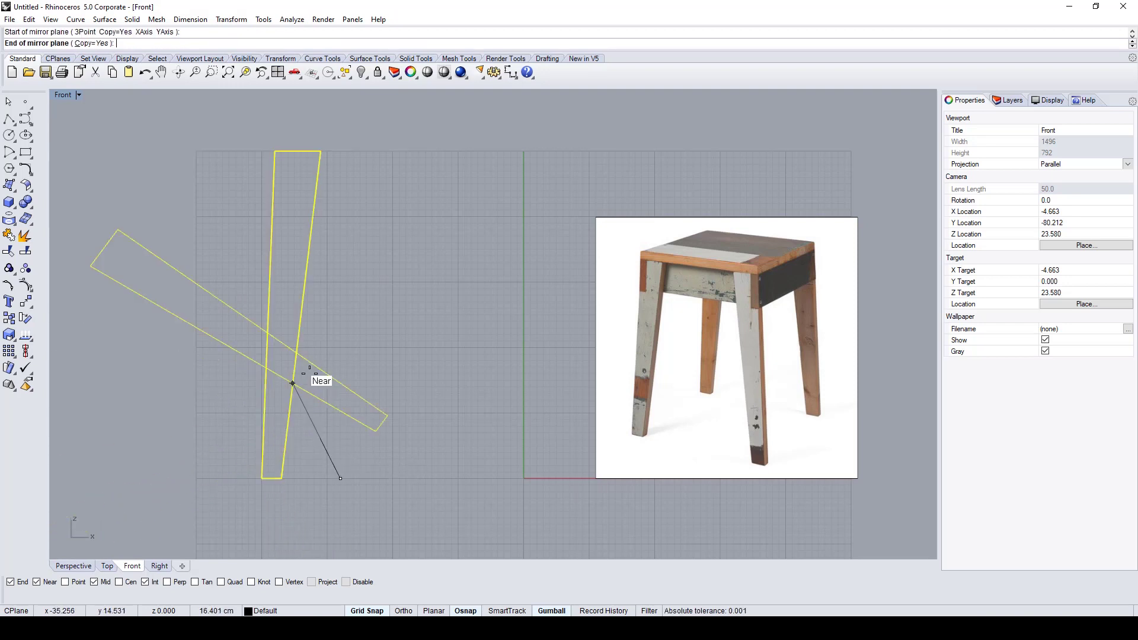
click(340, 333)
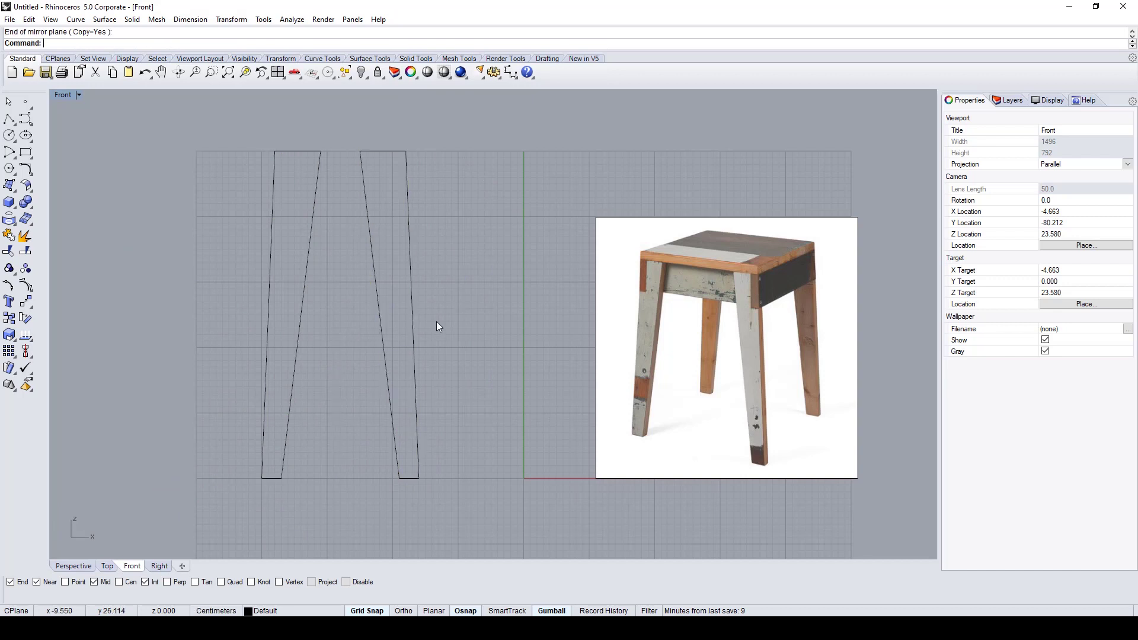
Step: Move the mirrored leg profile about 15 cm right, away from the original
click(415, 335)
drag(439, 315, 531, 314)
click(586, 240)
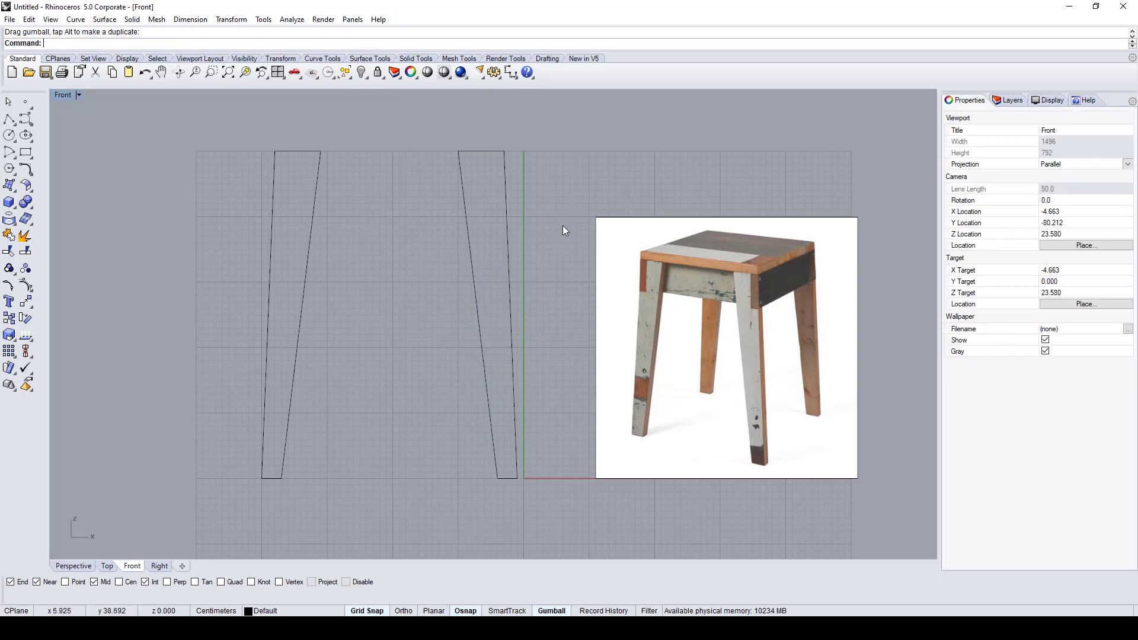
Step: Move the left leg profile about 3 cm right and the right leg profile about 2 cm left
click(512, 306)
drag(296, 340, 348, 320)
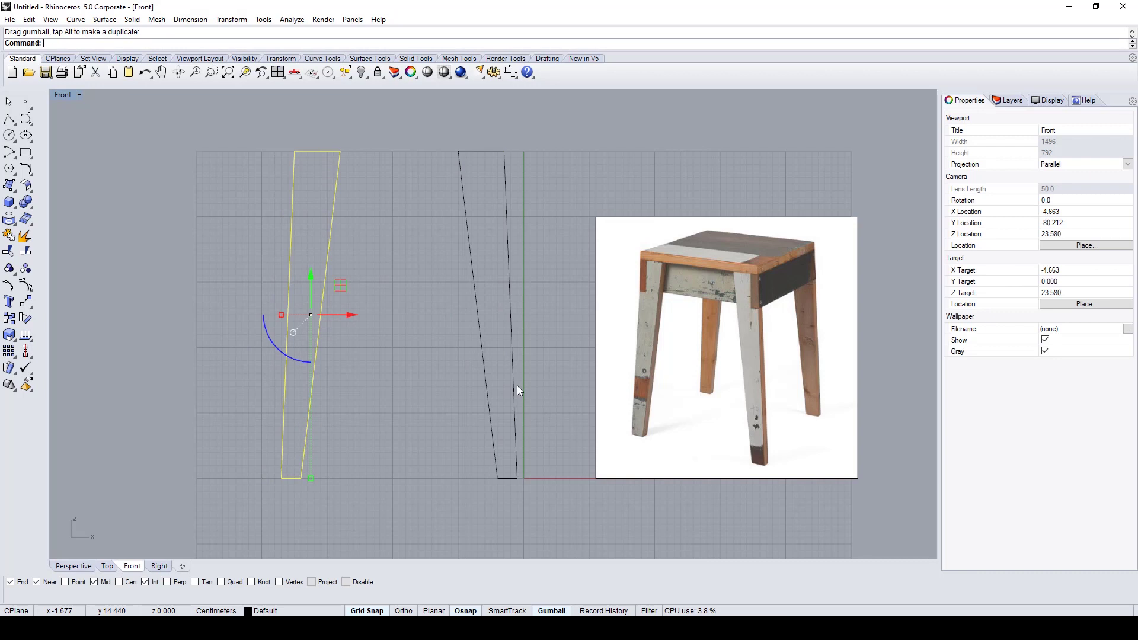
key(Escape)
click(514, 387)
drag(524, 315, 511, 315)
click(557, 505)
right_drag(438, 430, 368, 437)
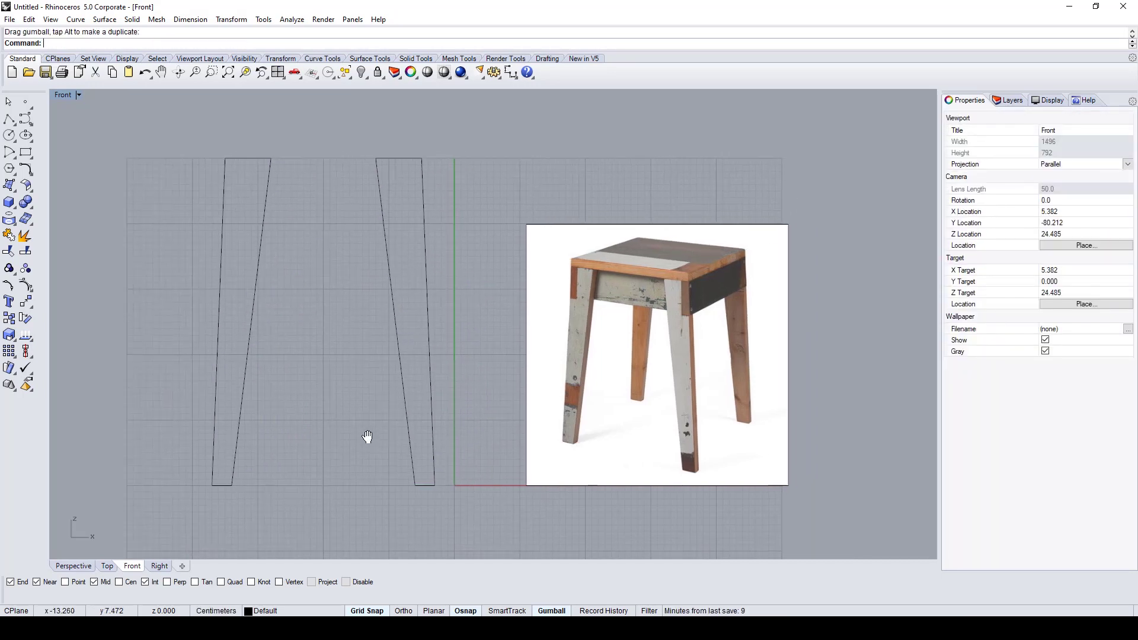
Step: Move the stool reference picture about 11 cm up and 4 cm right
click(540, 414)
drag(658, 317, 657, 246)
drag(695, 288, 720, 288)
Step: Spread the two leg profiles apart by shifting the right one 1 cm right and the left one 1 cm left
click(428, 321)
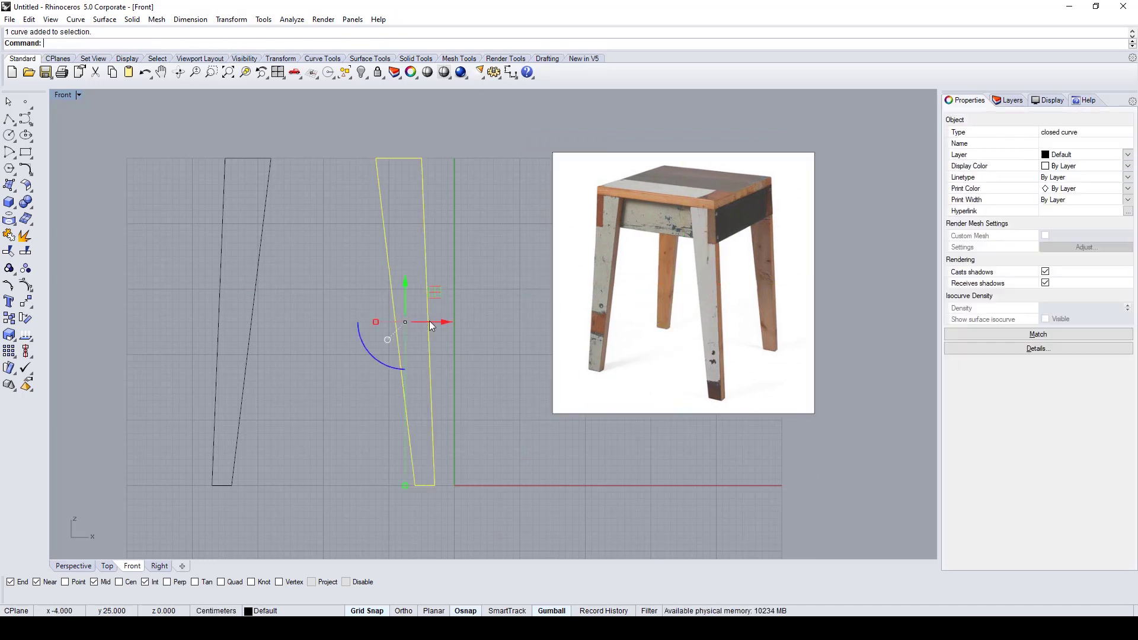
drag(444, 322, 450, 322)
click(332, 374)
click(217, 395)
drag(282, 322, 275, 322)
click(325, 383)
Step: Draw a rectangle about 38 cm wide and 2 cm high across the leg tops, its upper edge level with them and overhanging both sides
click(26, 153)
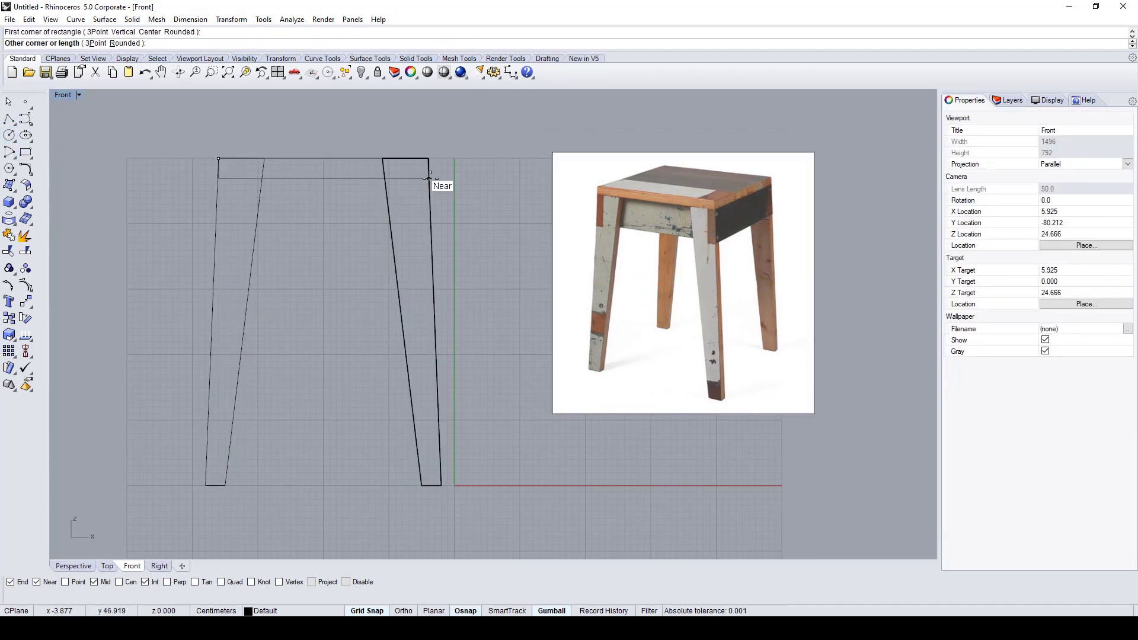
scroll(438, 181, up, 3)
click(79, 147)
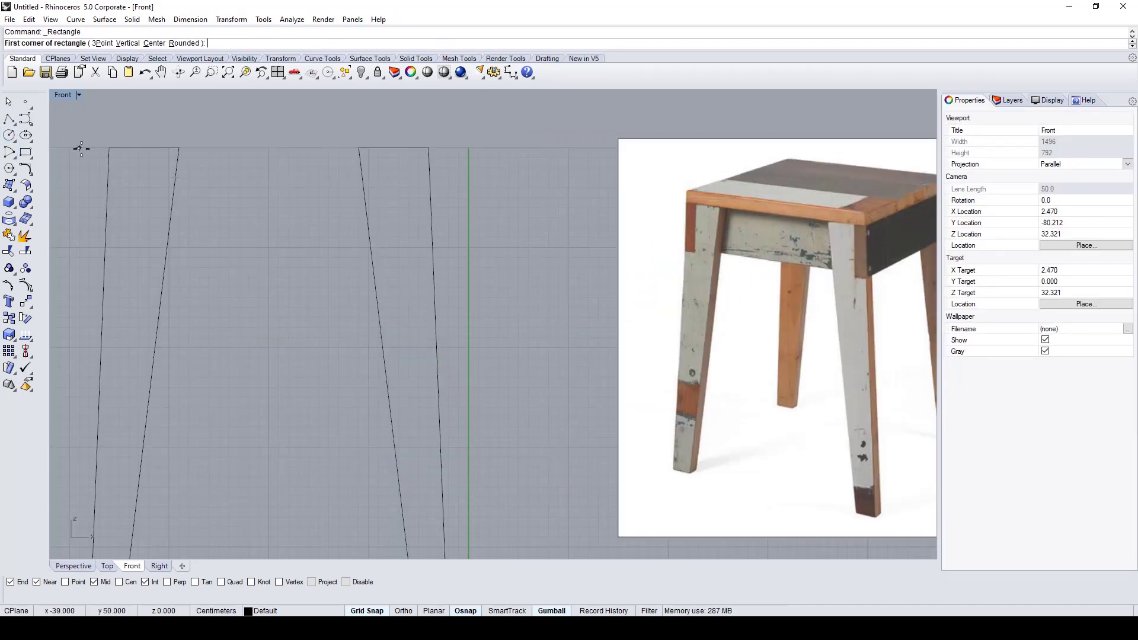
click(459, 172)
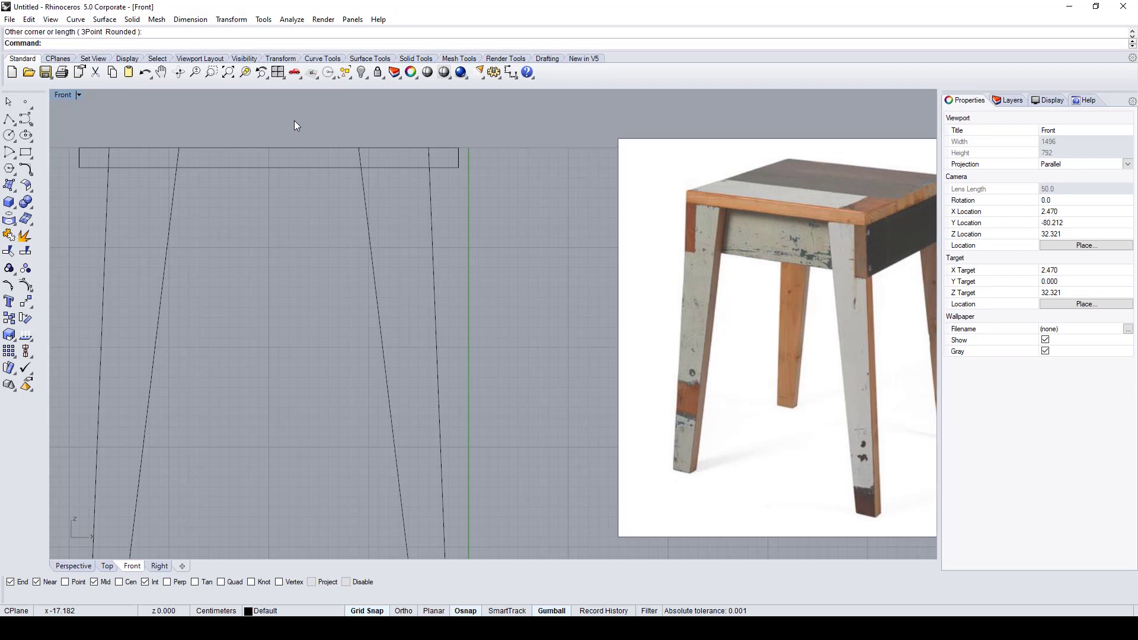
drag(294, 120, 142, 281)
click(375, 277)
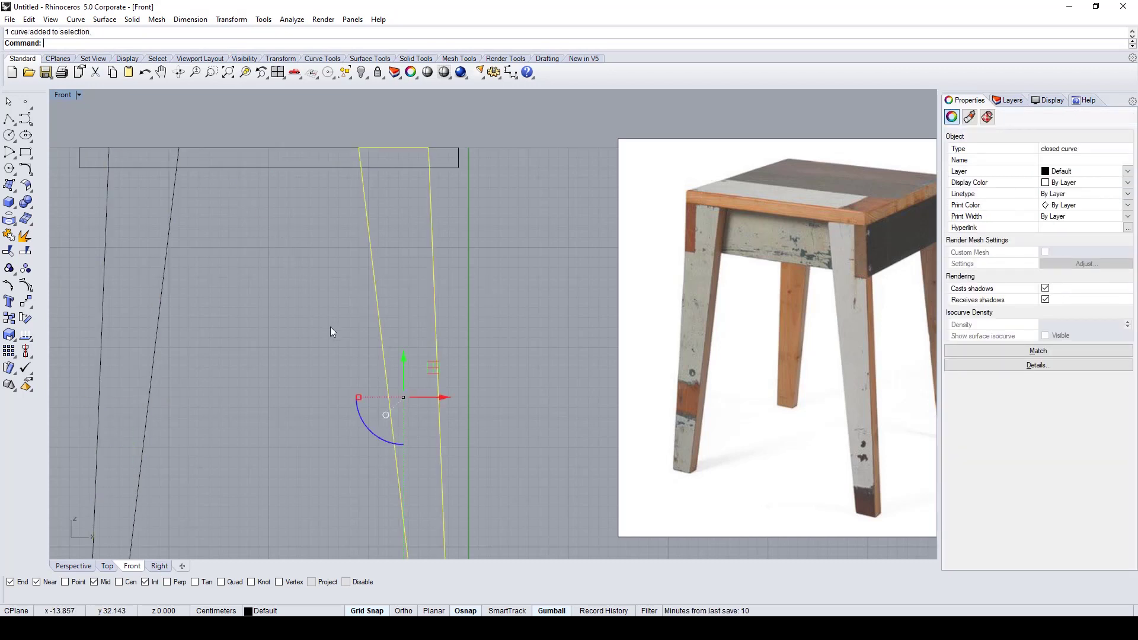
scroll(333, 305, down, 6)
right_drag(383, 306, 418, 293)
click(513, 312)
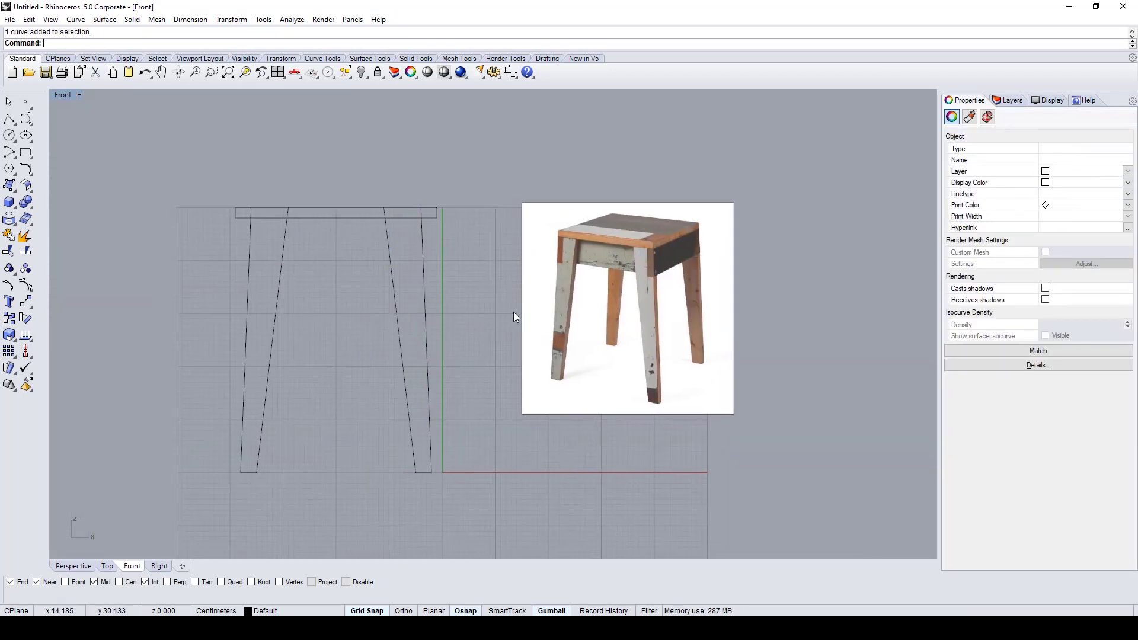
Step: Move the horizontal rectangle about 3 cm down from the top of the legs
scroll(412, 239, up, 1)
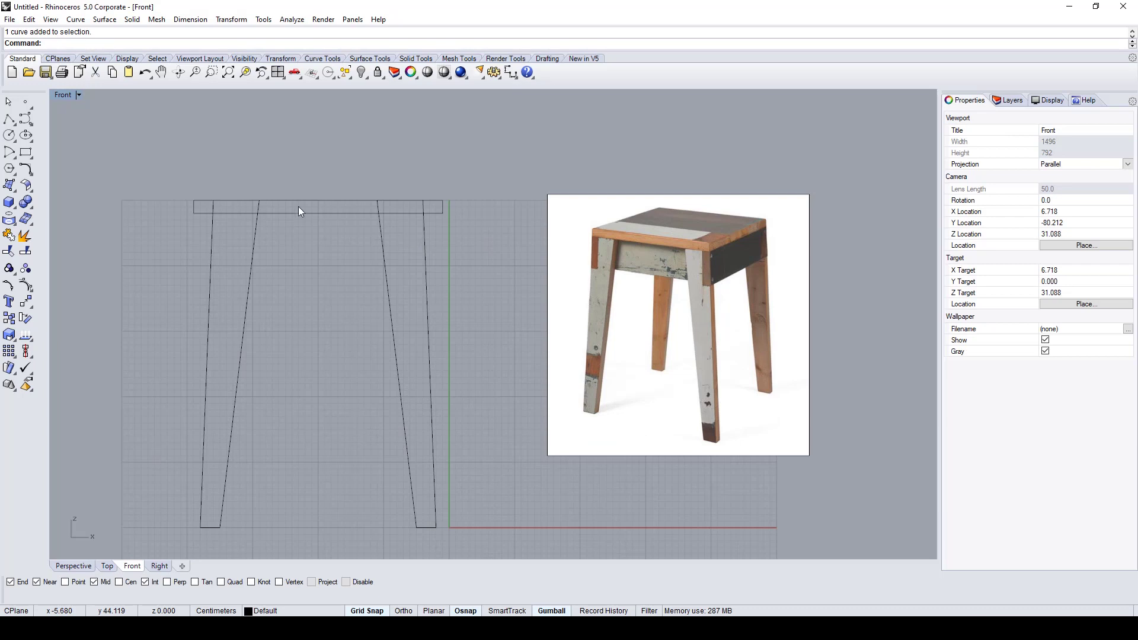
click(426, 214)
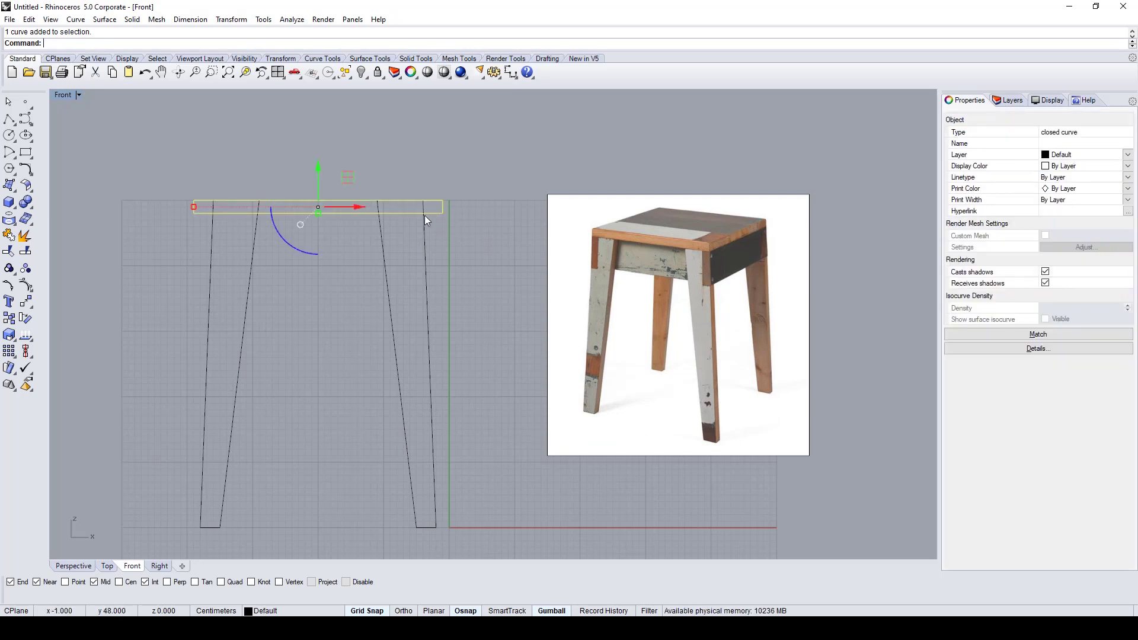
drag(321, 180, 319, 200)
Step: Move each leg profile 1 cm outward so its outer base corner lines up with the end of the horizontal rectangle
click(427, 293)
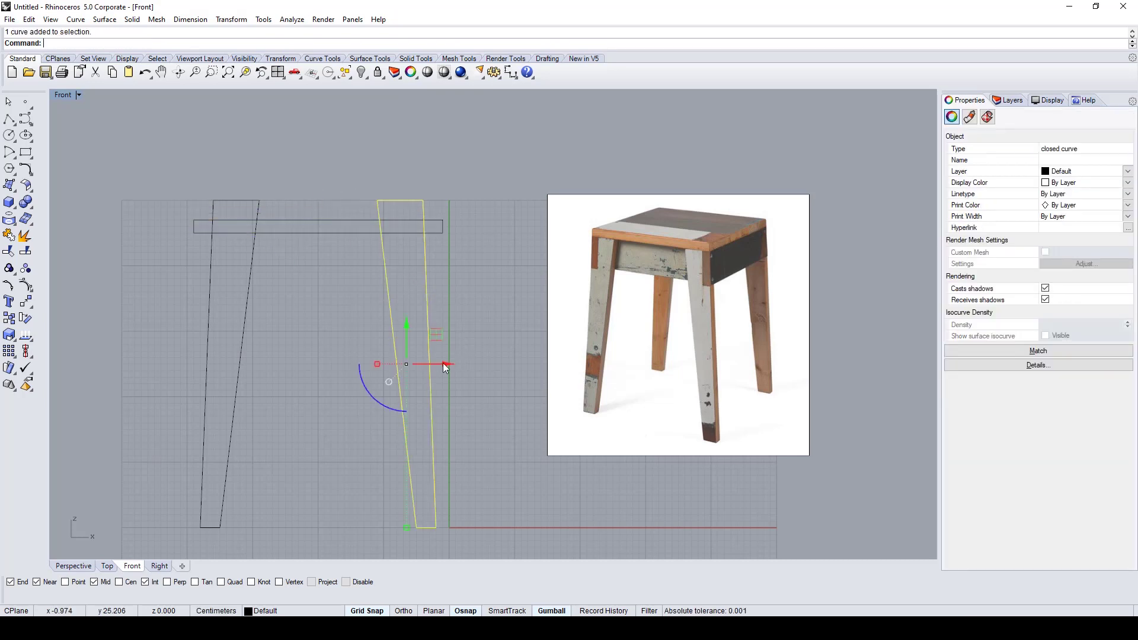
drag(443, 364, 450, 364)
click(168, 397)
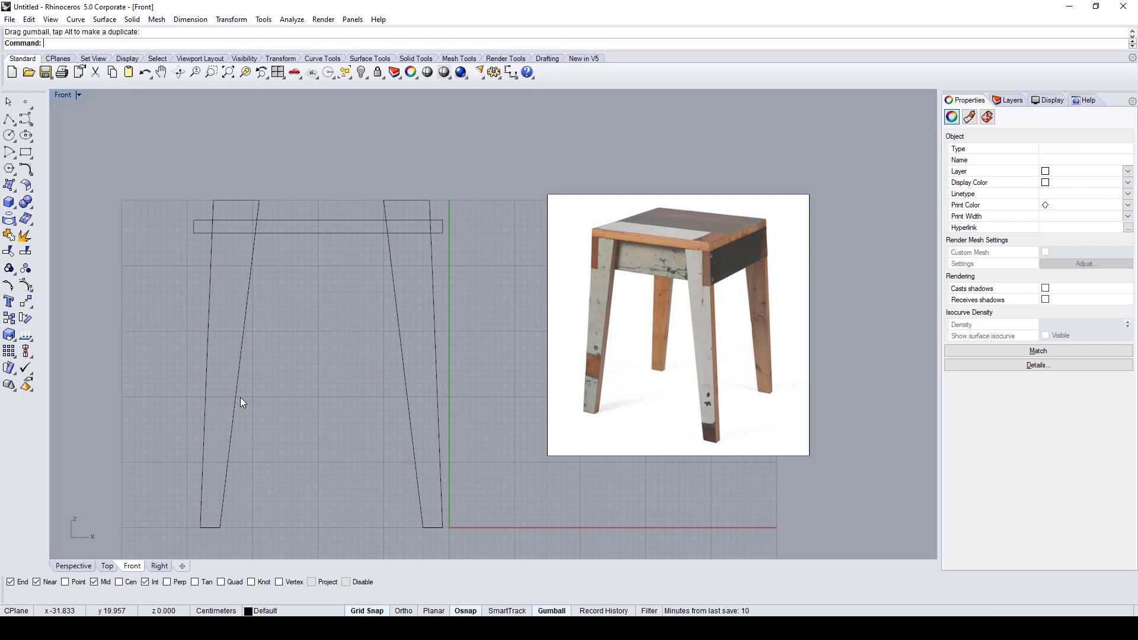
click(242, 371)
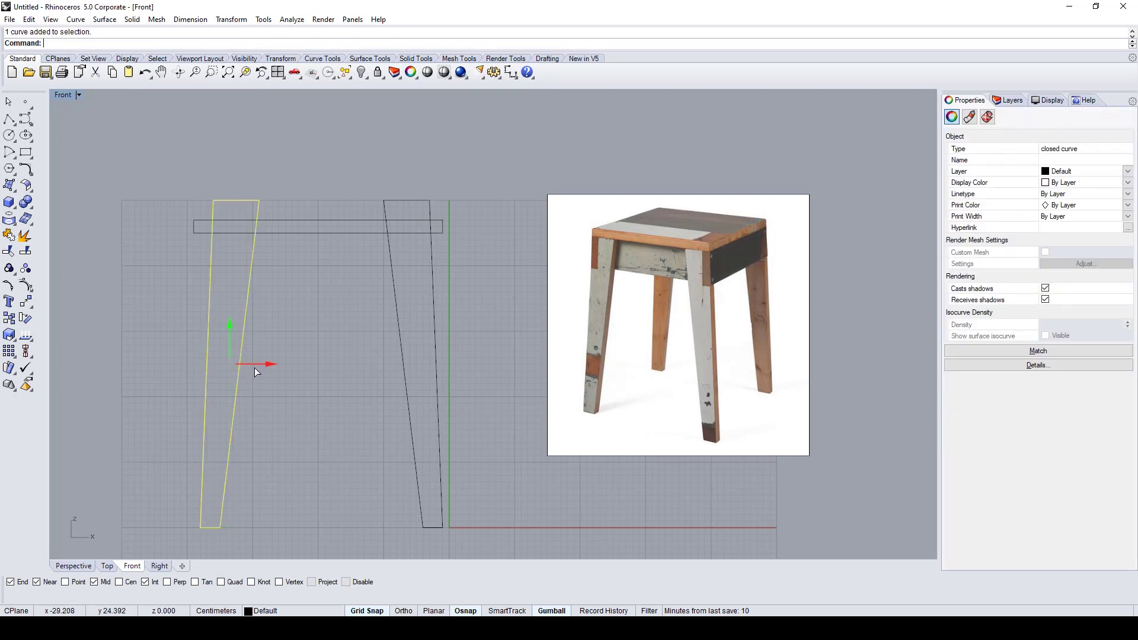
drag(254, 368, 248, 368)
key(Escape)
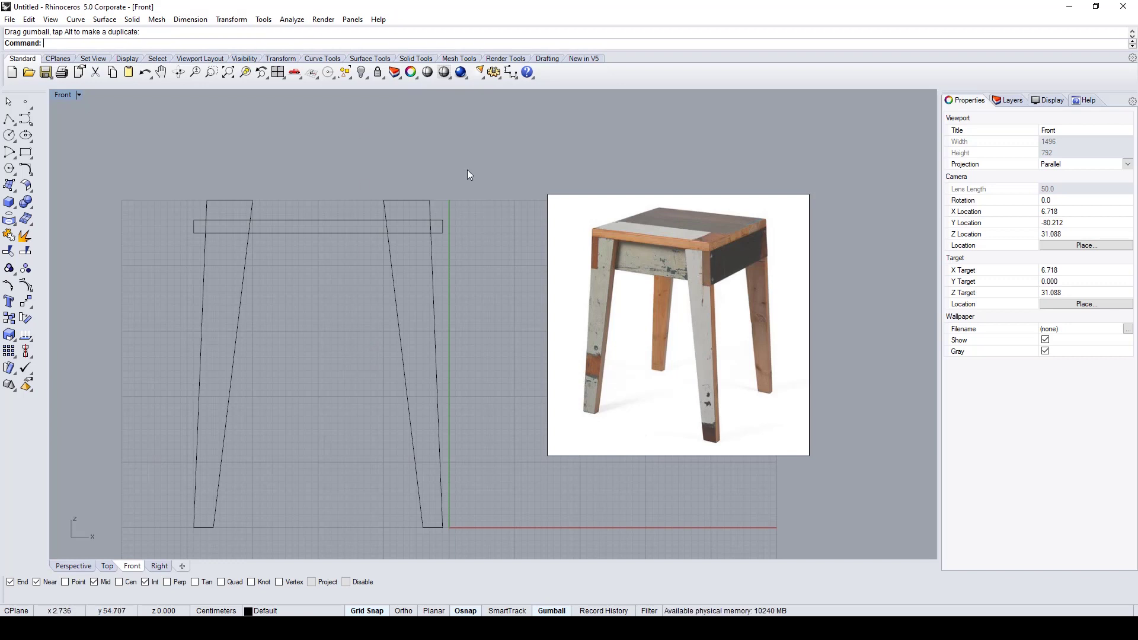
Step: Trim away the leg tops above the board, the board ends outside the legs and the inner leg edges crossing the board
drag(467, 169, 152, 294)
text(Trim)
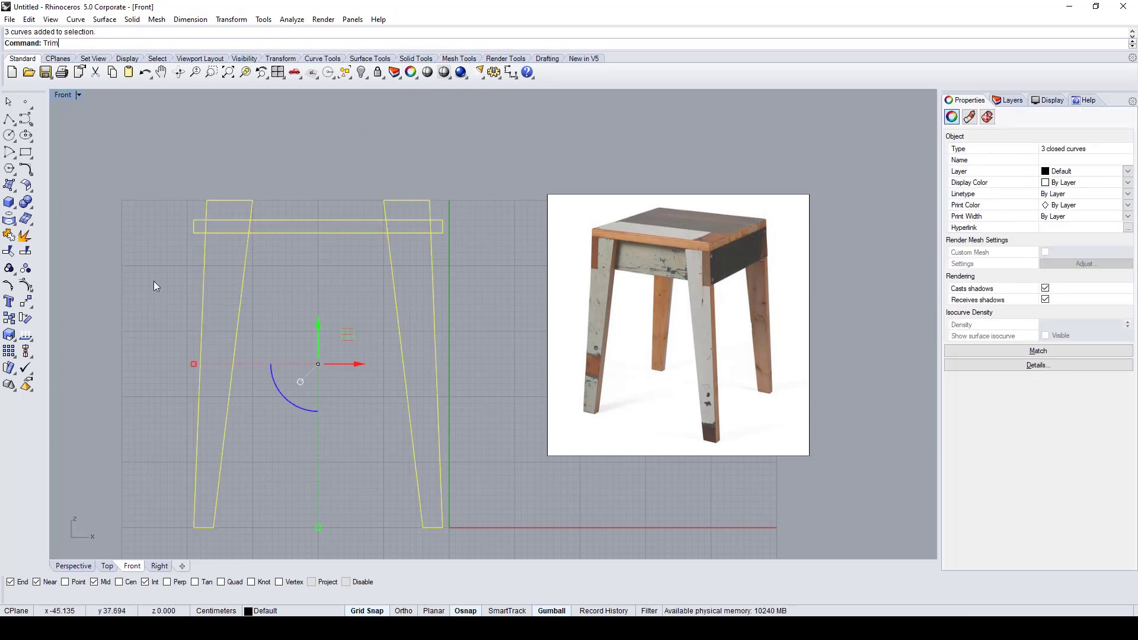
key(Return)
drag(290, 170, 219, 197)
click(218, 201)
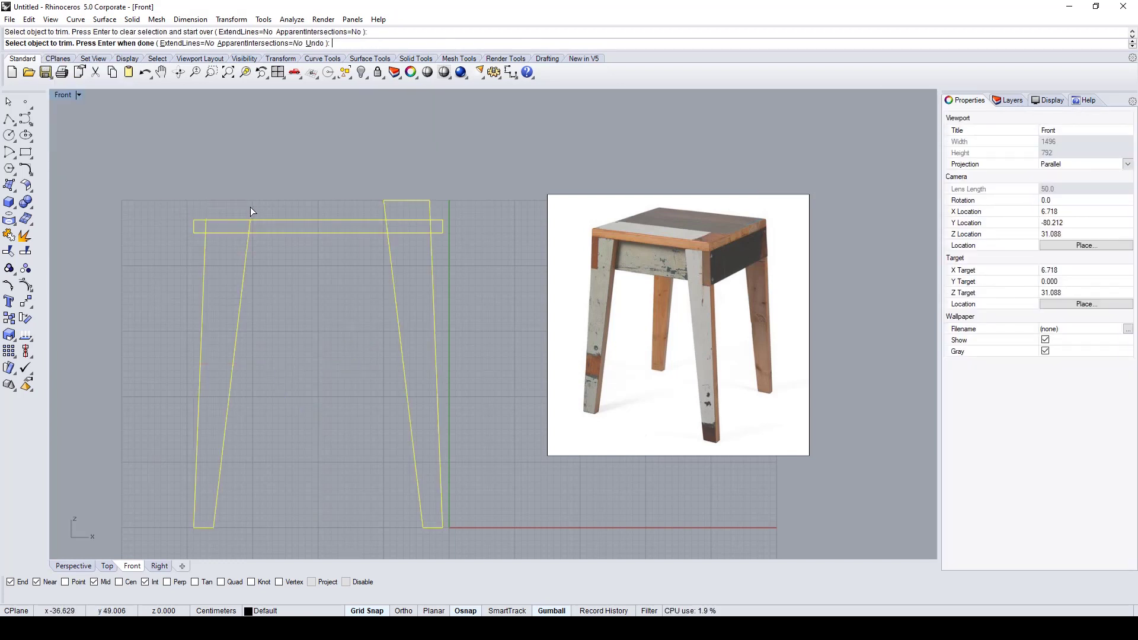
click(424, 215)
click(444, 226)
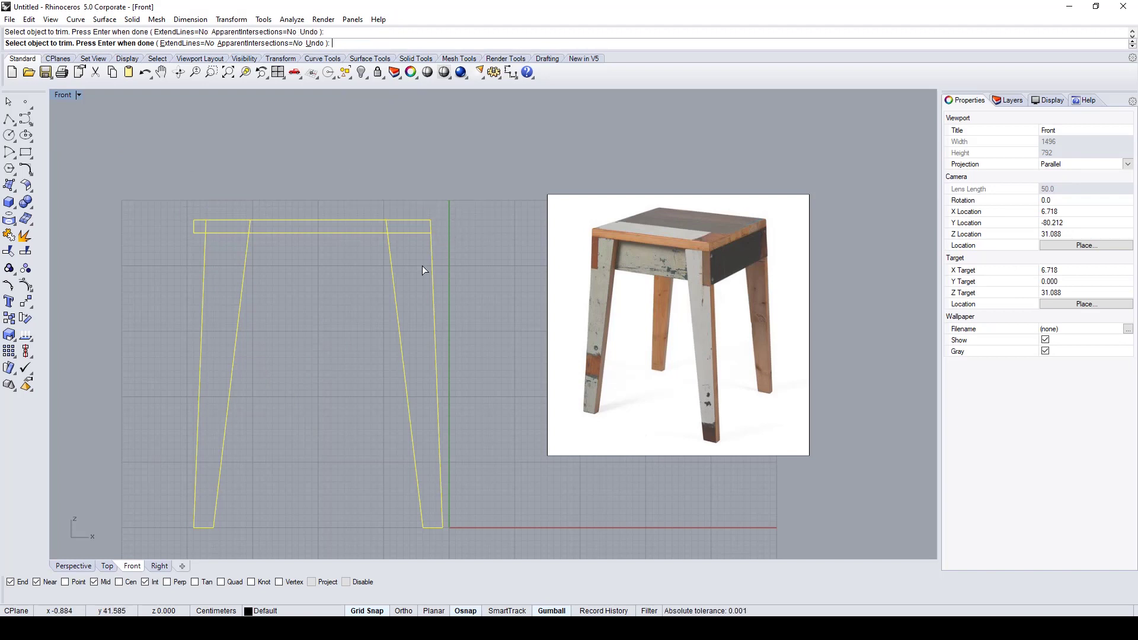
drag(323, 221, 312, 222)
click(250, 226)
key(Return)
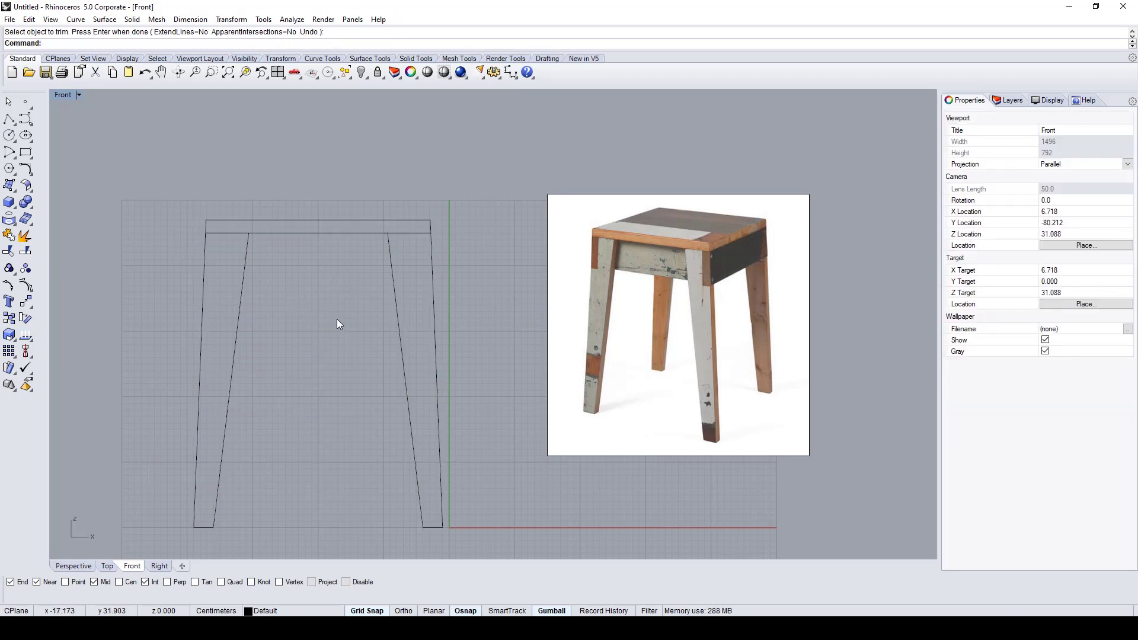
Step: Draw a rectangle about 41 cm wide and 9 cm high directly beneath the board, extending past both legs
click(25, 152)
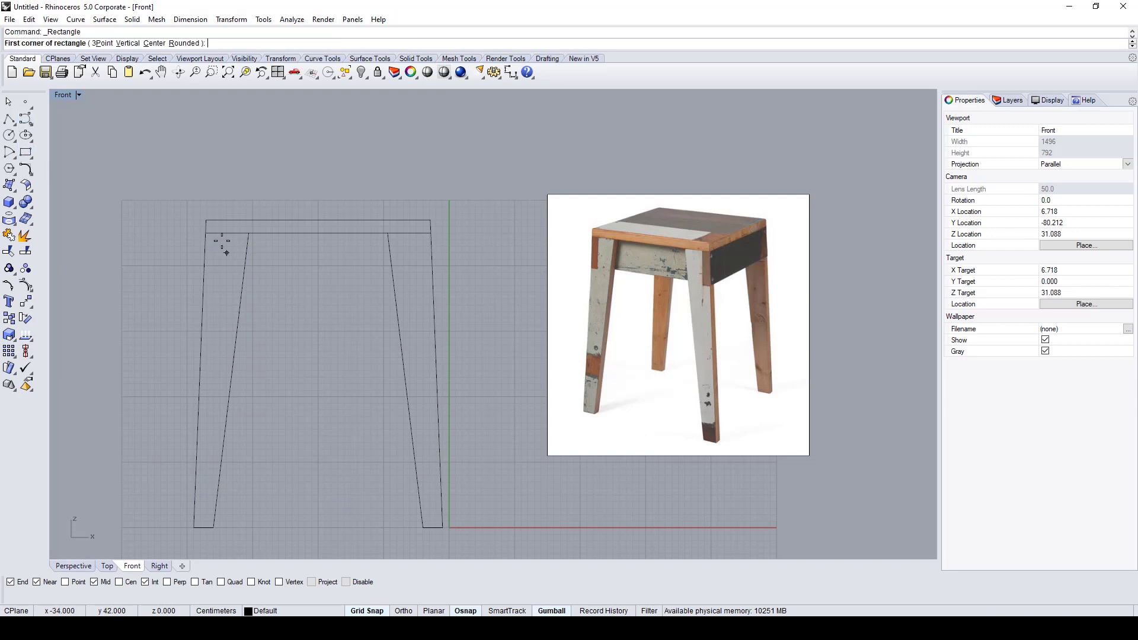
click(181, 233)
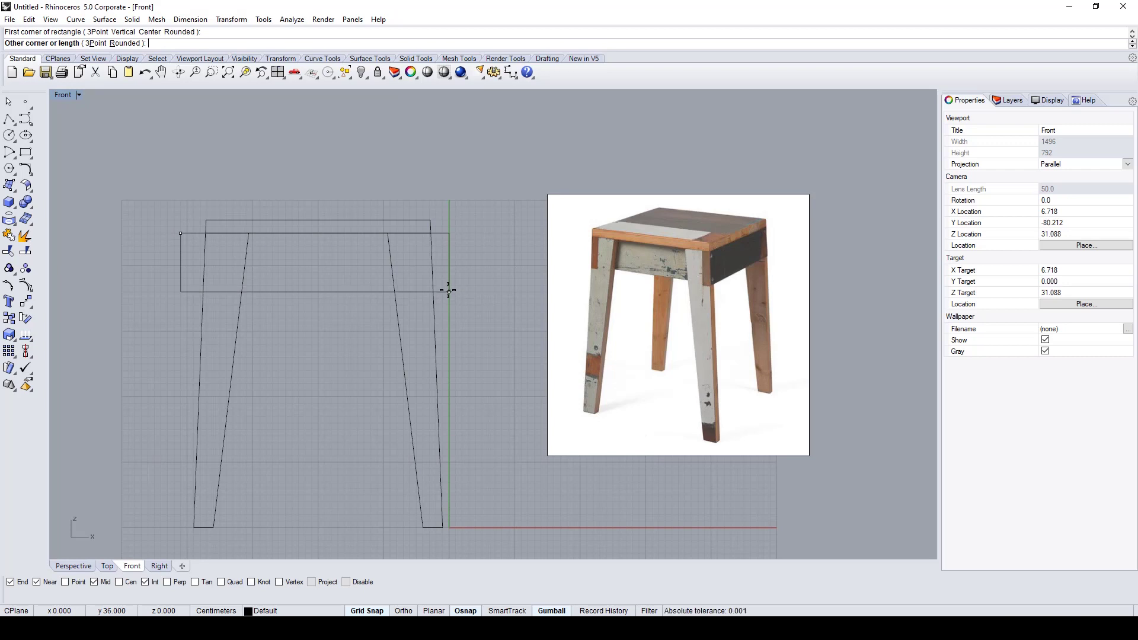
click(450, 291)
right_click(481, 315)
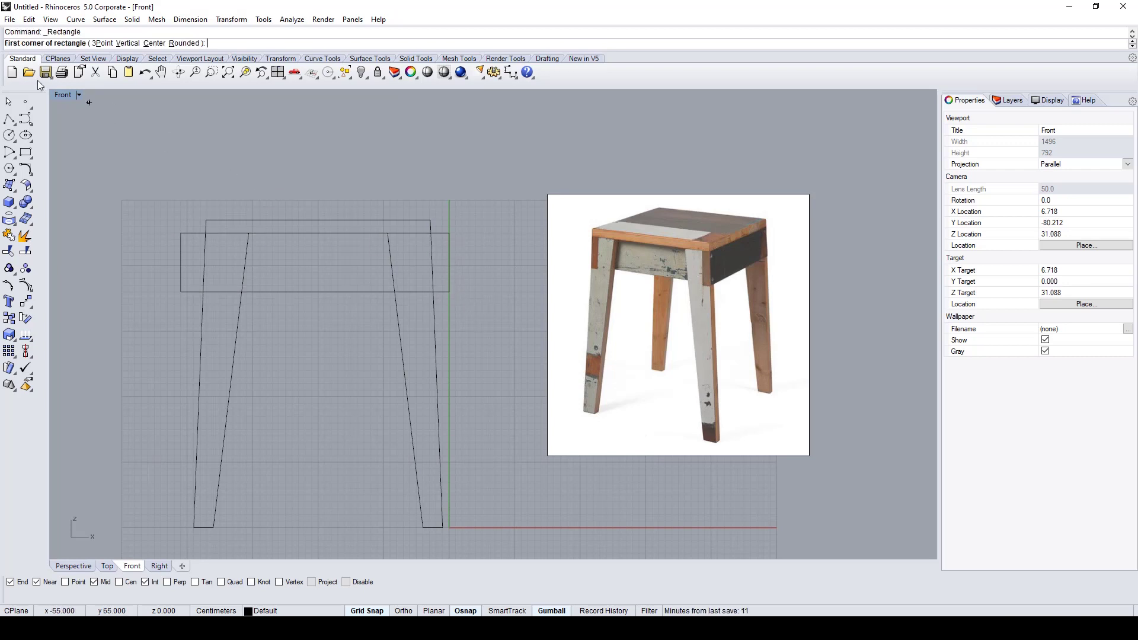
key(Escape)
Step: Trim off the new rectangle's ends where they extend beyond the outer edges of the two legs
drag(448, 294, 445, 294)
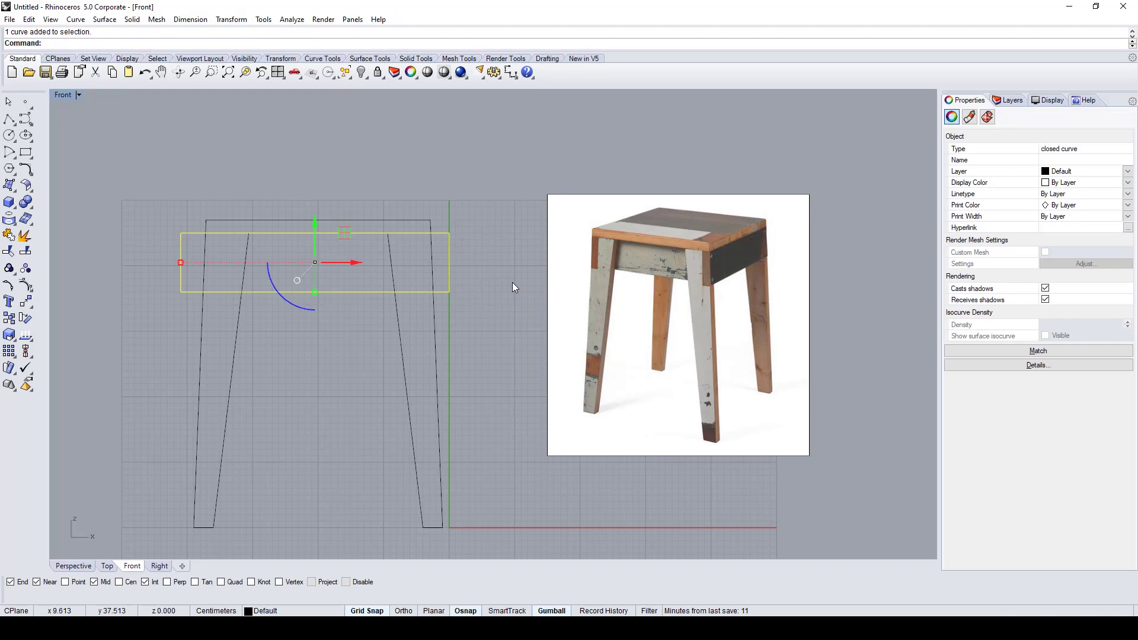
drag(512, 281, 178, 269)
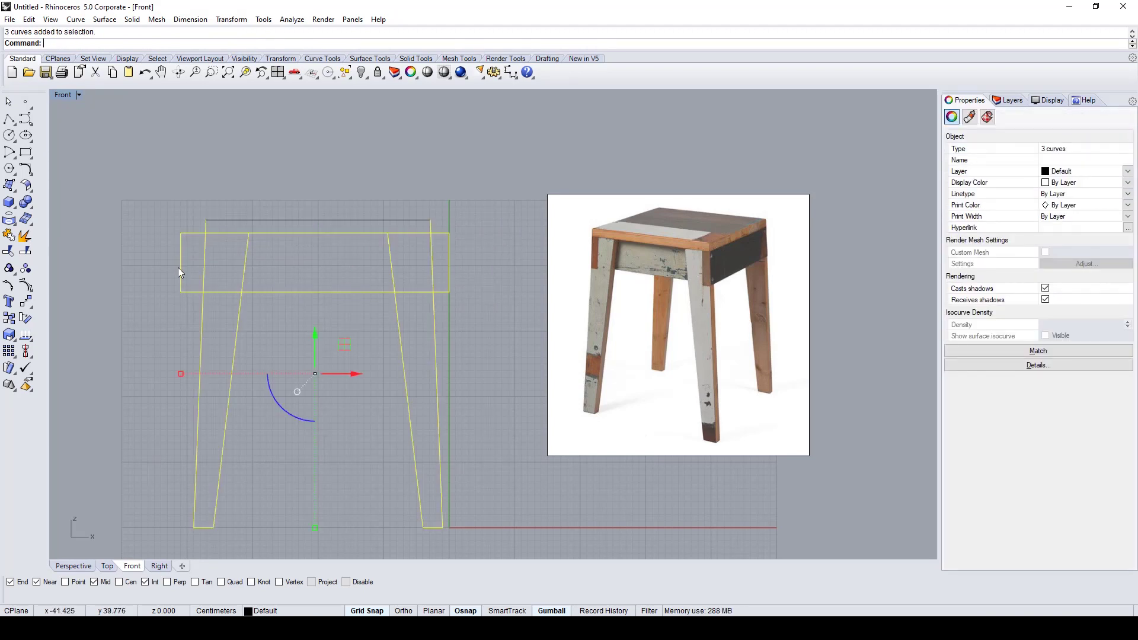
text(Trim)
key(Return)
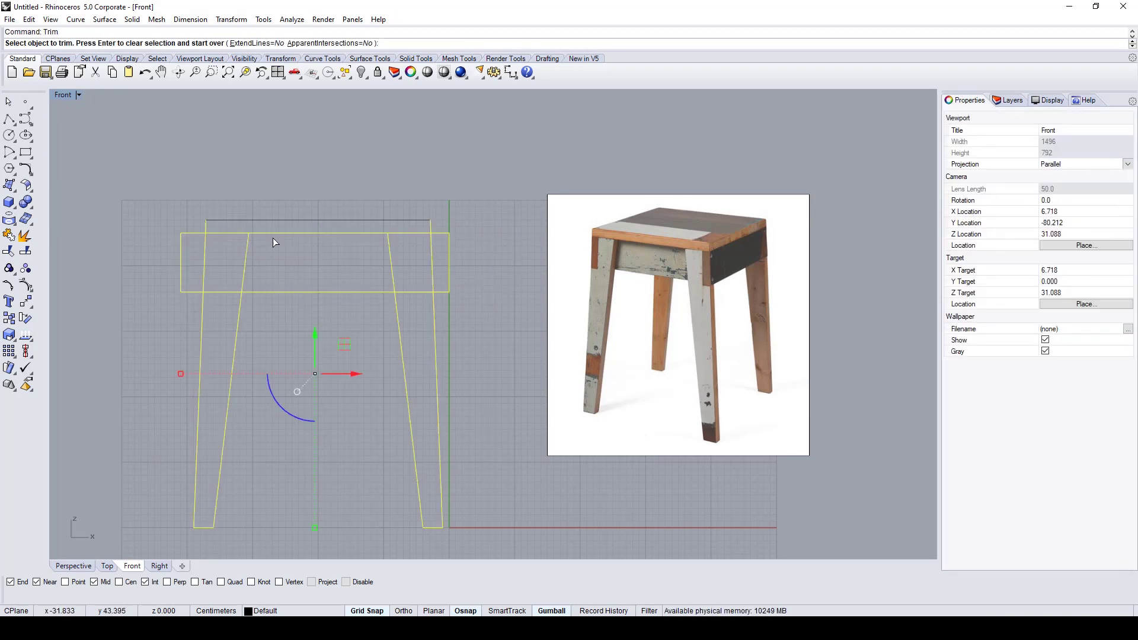
click(188, 232)
click(449, 286)
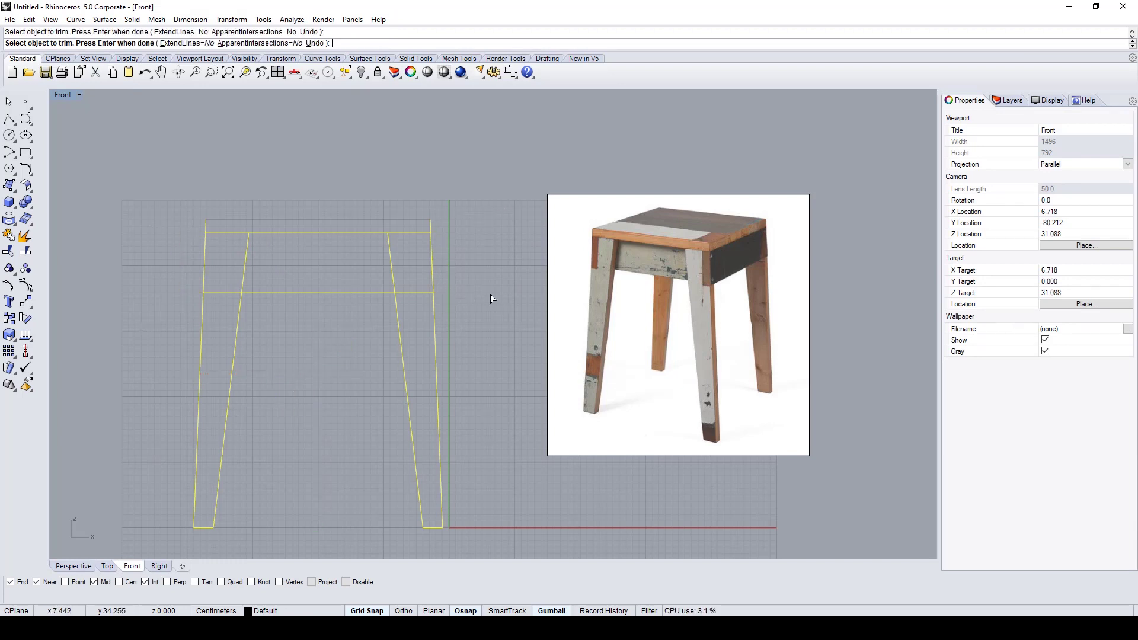
key(Return)
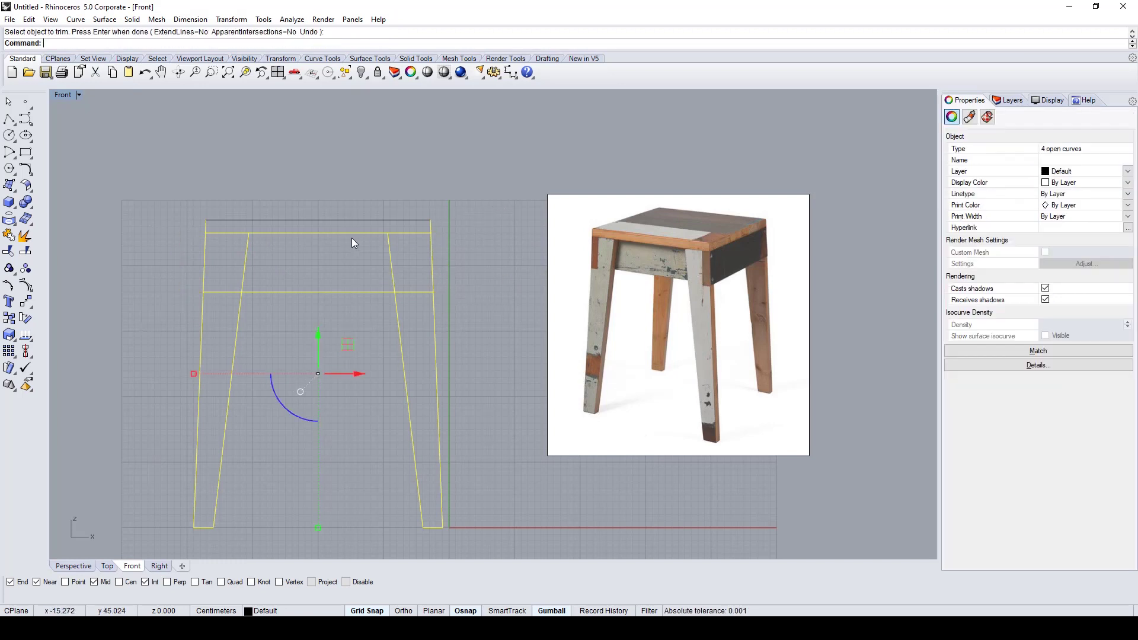
click(349, 292)
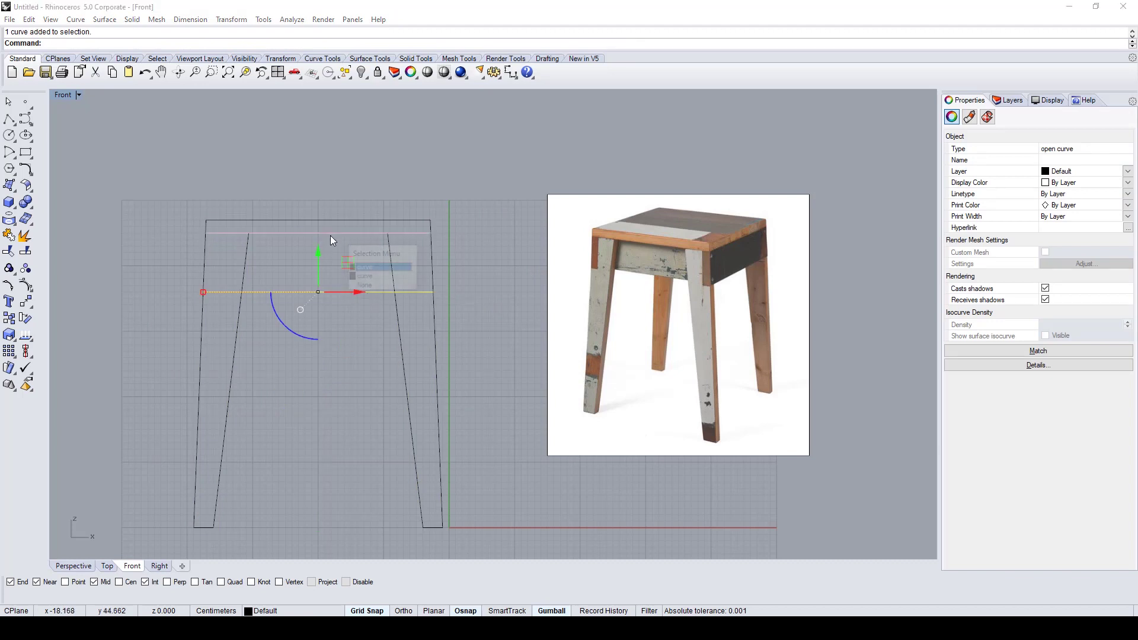
shift+click(329, 236)
click(380, 270)
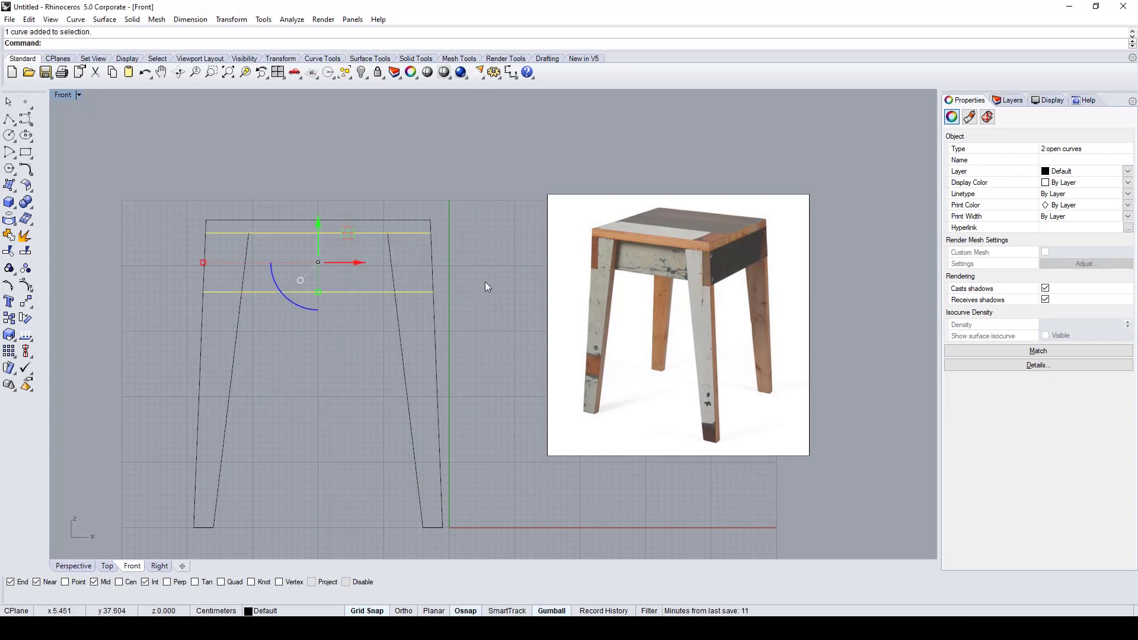
click(485, 282)
Step: Split the right leg outline at the board's lower edge
click(435, 270)
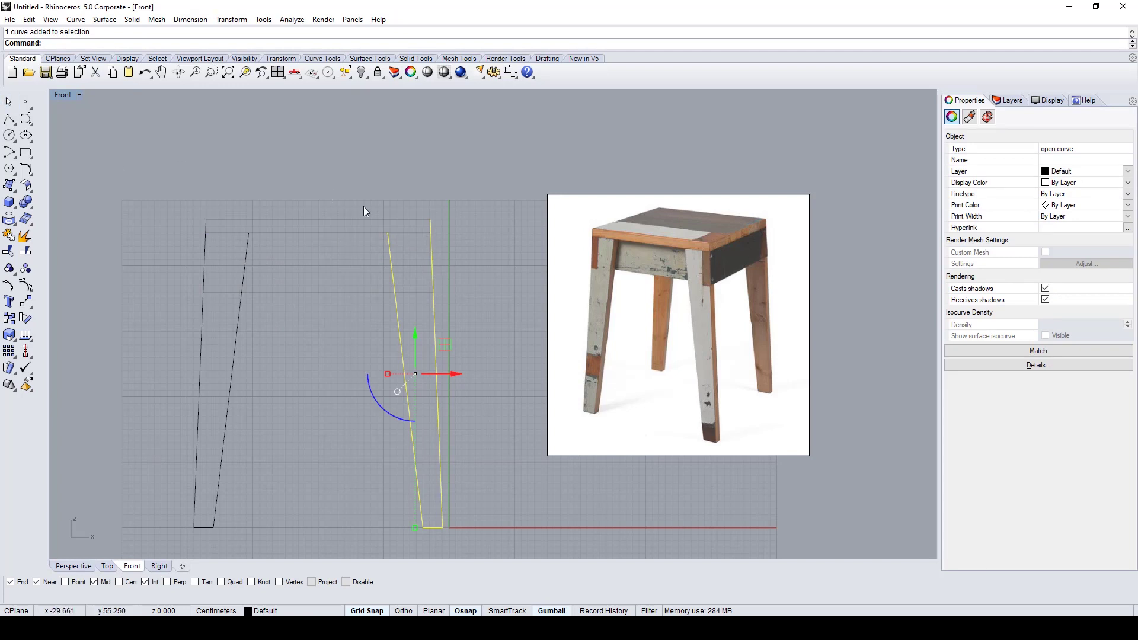
shift+click(407, 232)
click(455, 265)
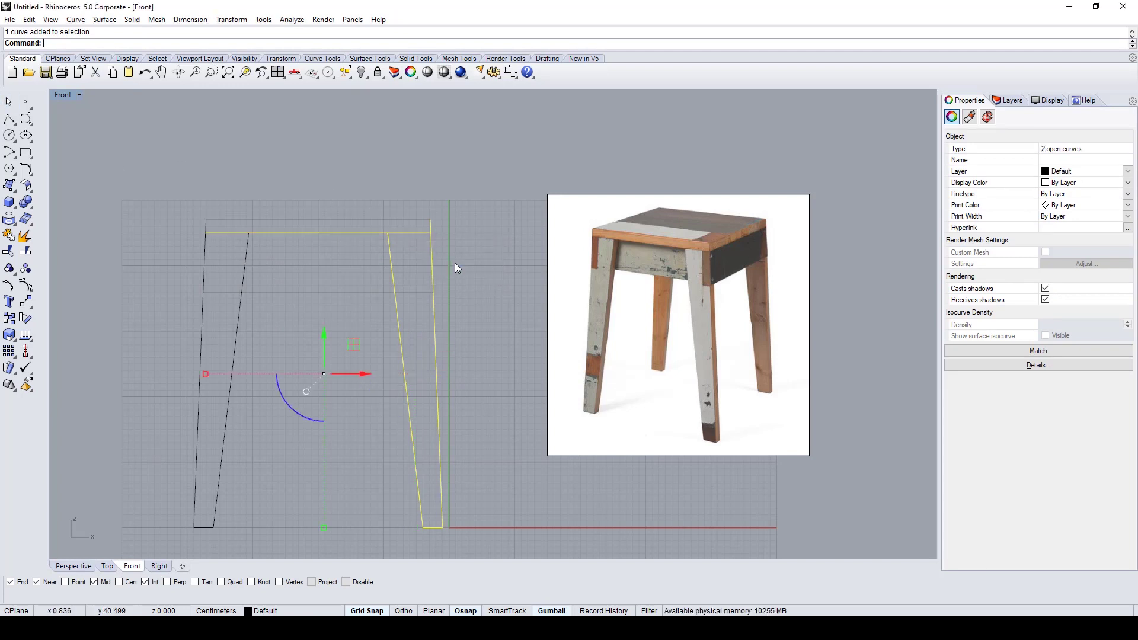
text(Split)
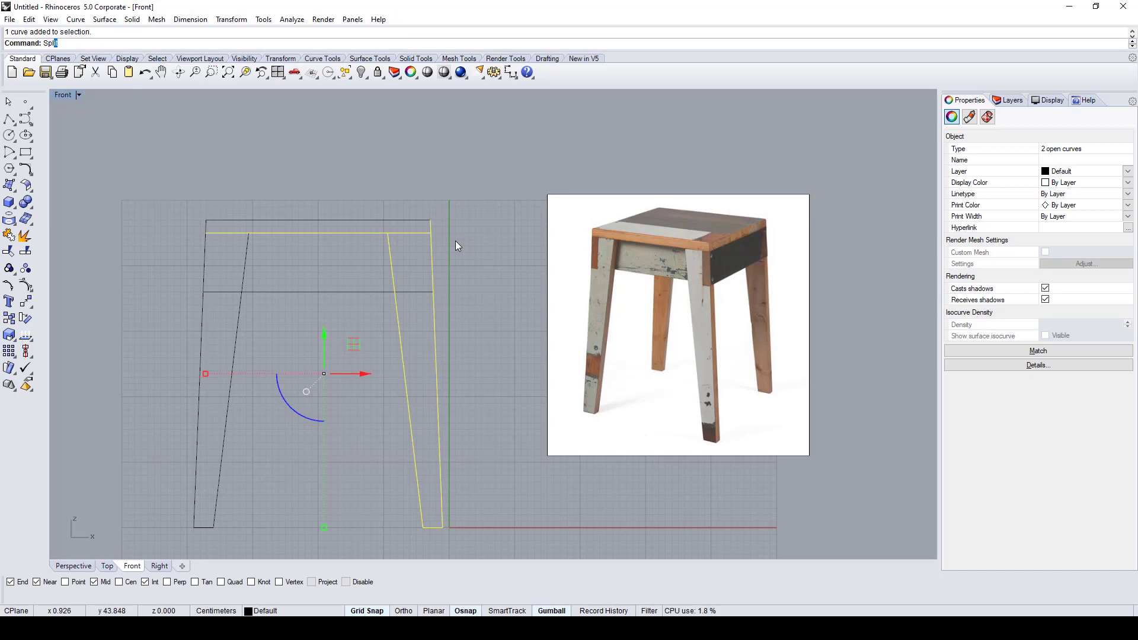
key(Return)
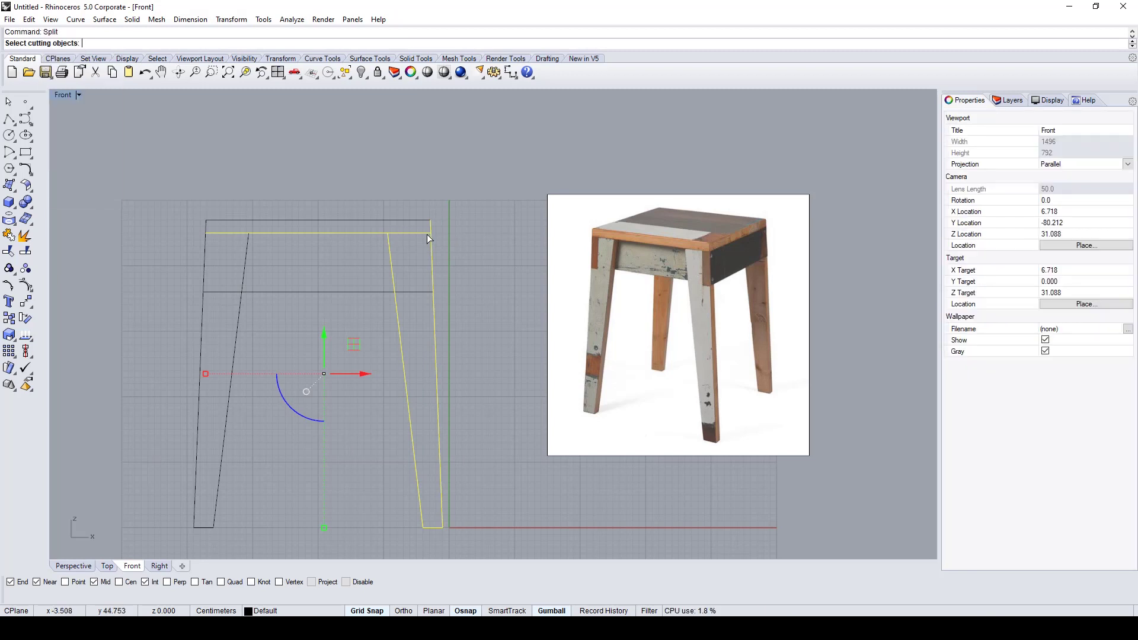
click(427, 235)
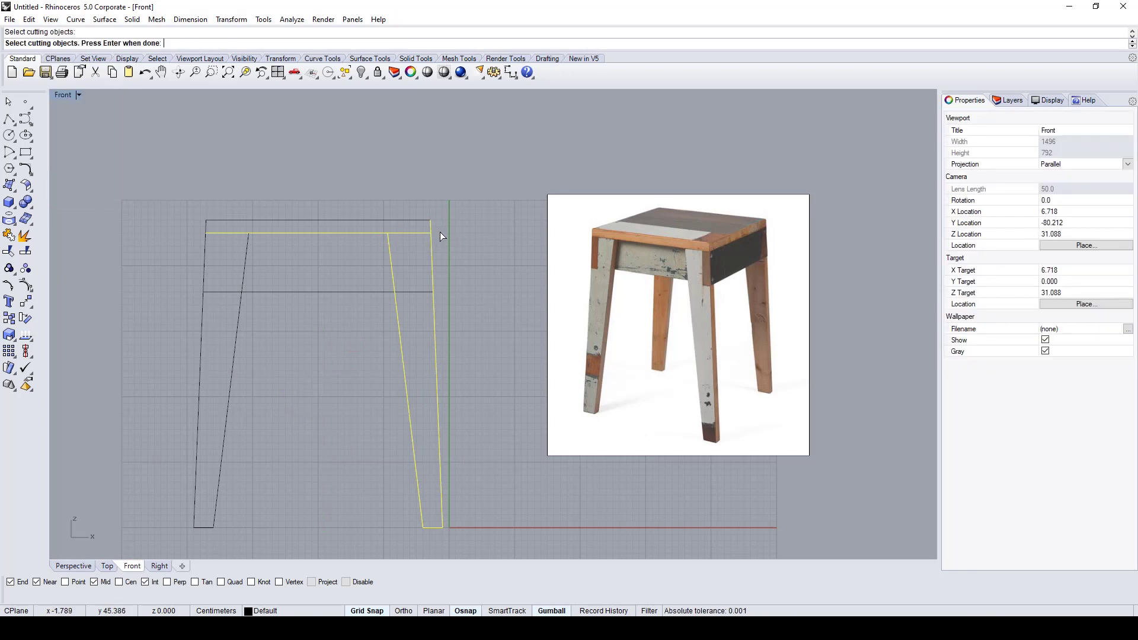
key(Return)
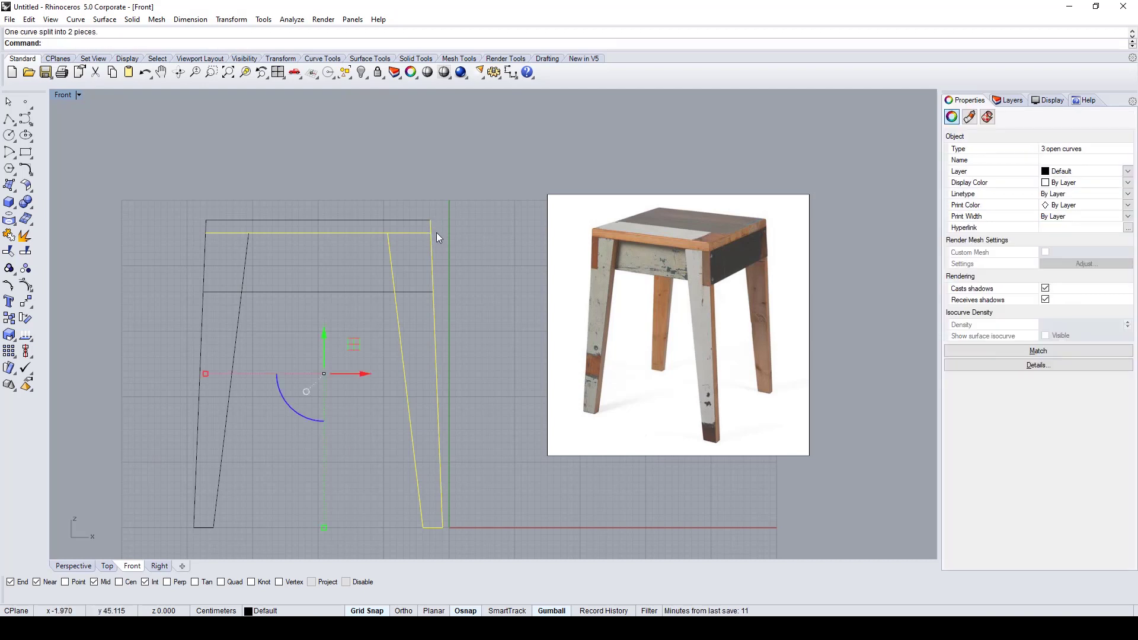
Step: Check how the curves around the board and the right leg are divided by selecting individual pieces
click(431, 229)
click(469, 237)
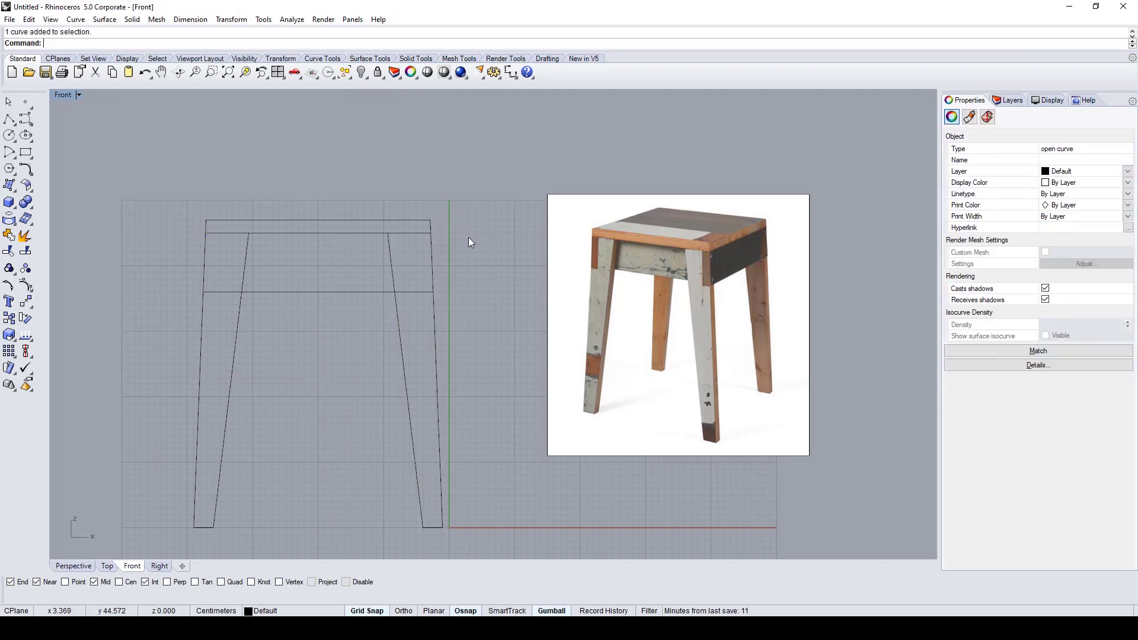
click(207, 236)
click(321, 246)
click(430, 226)
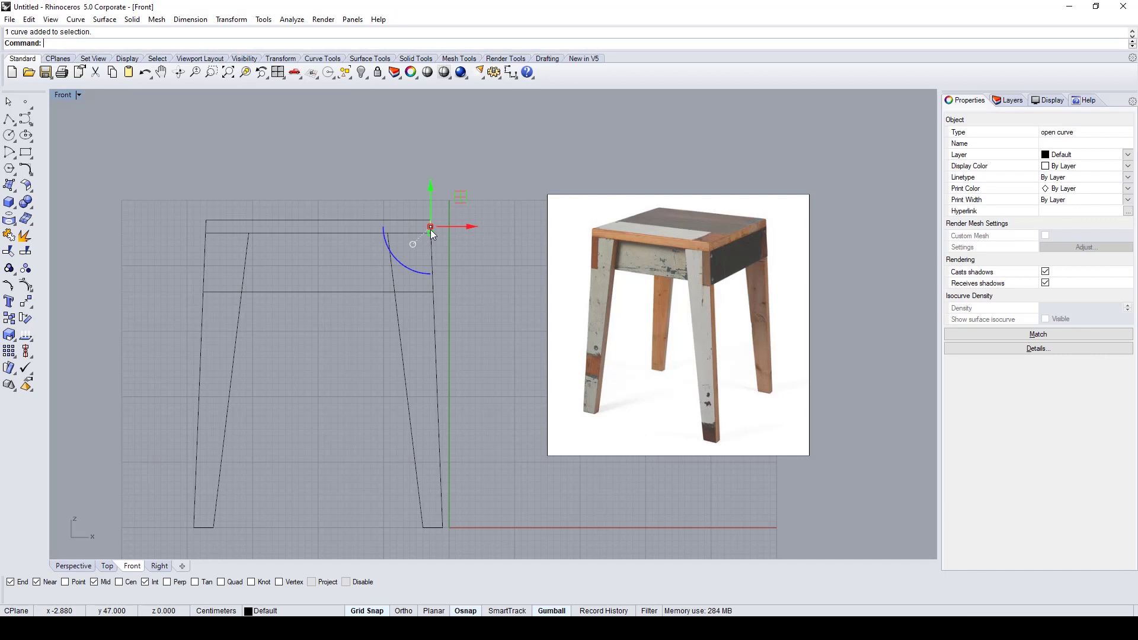
click(449, 258)
click(392, 262)
click(485, 304)
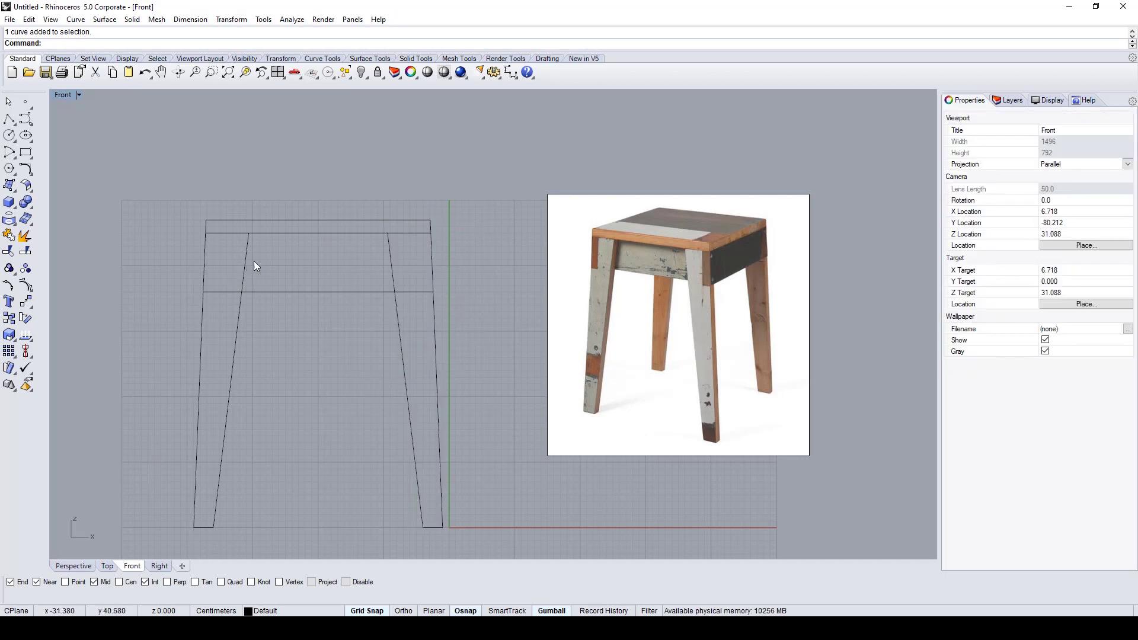
Step: Split the left leg outline at the board's lower edge and check the separated upper piece
click(204, 250)
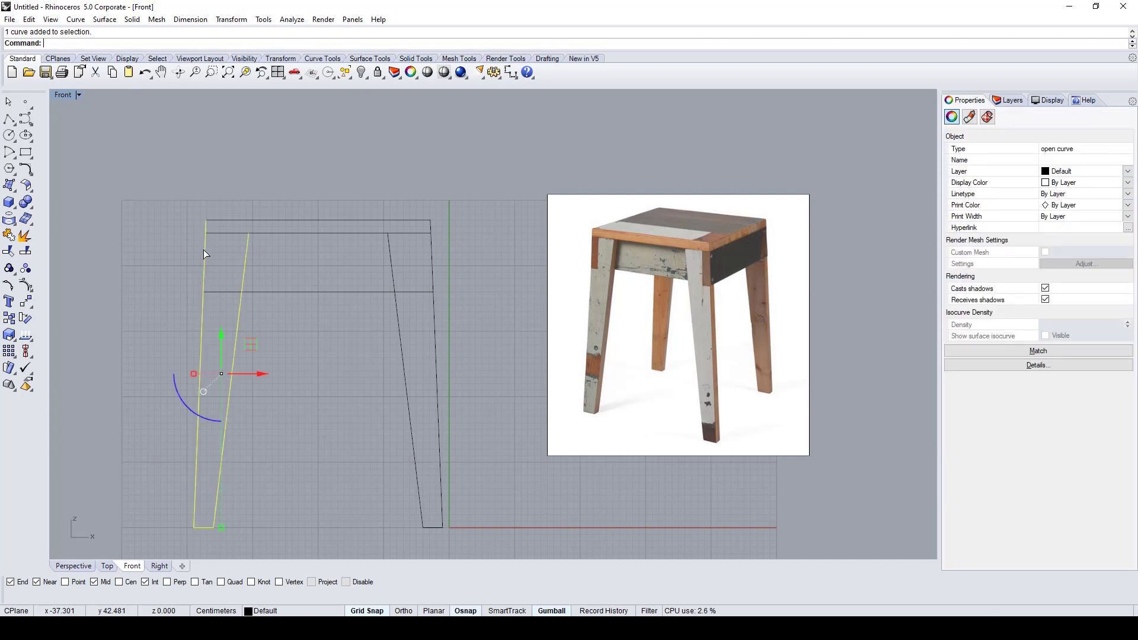
click(25, 252)
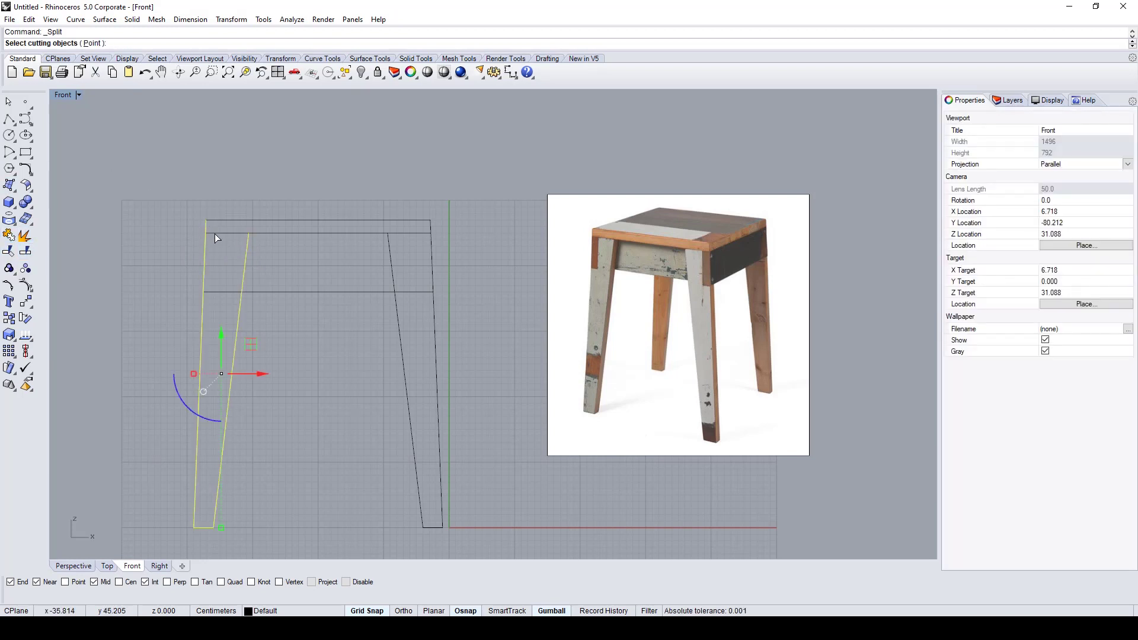
click(216, 237)
click(249, 265)
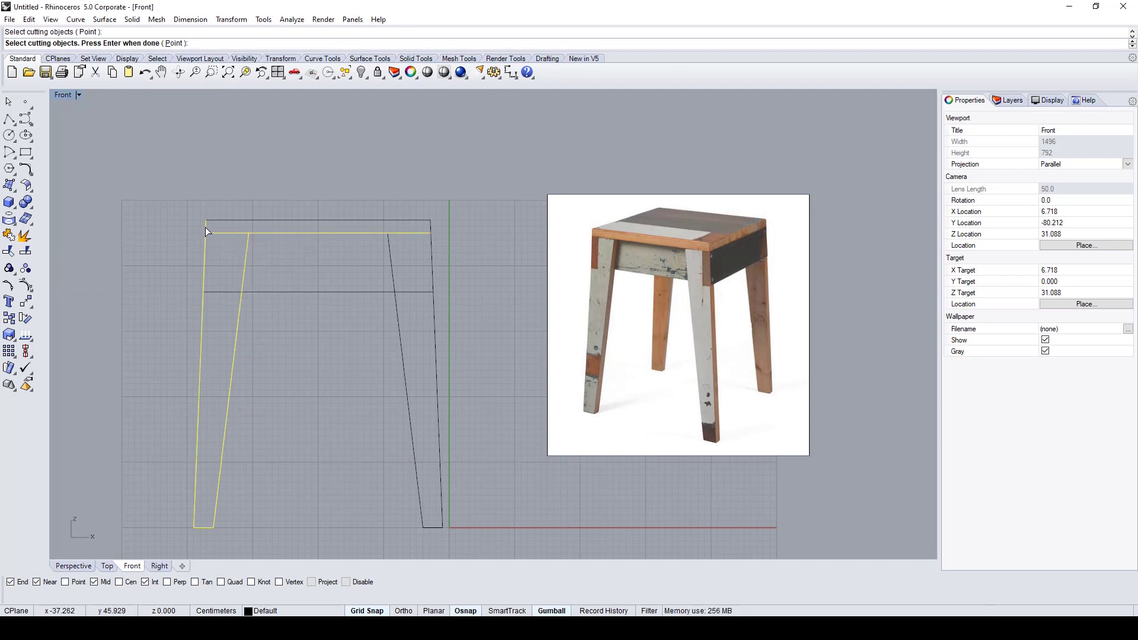
key(Return)
key(Escape)
click(202, 230)
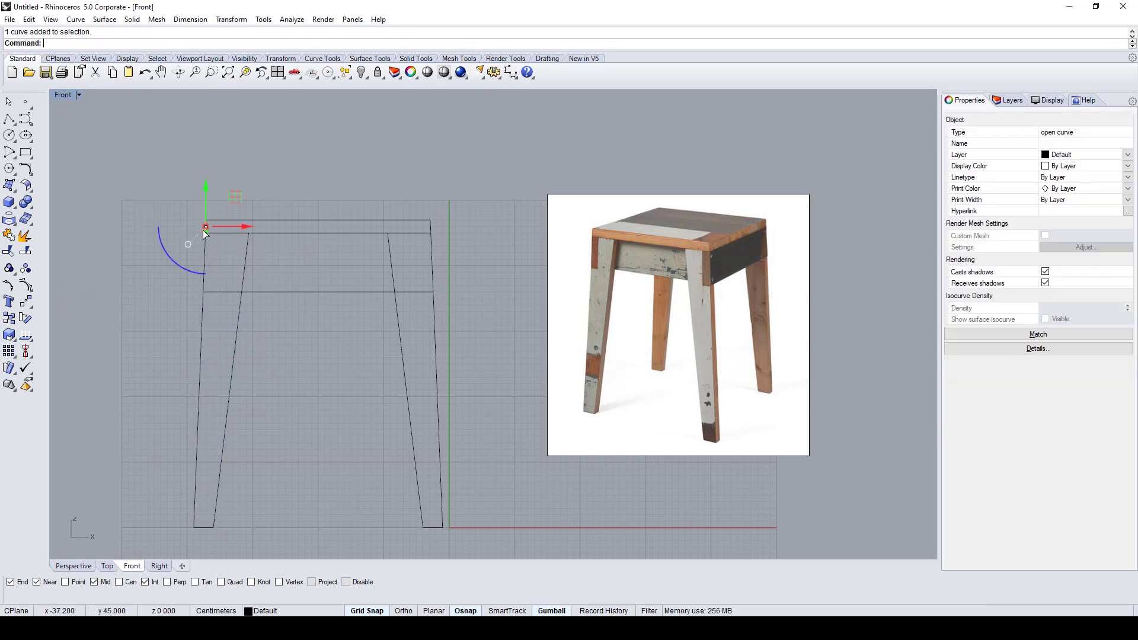
click(301, 353)
Step: Isolate the right leg outline by hiding all other objects
scroll(275, 282, up, 4)
right_drag(364, 339, 464, 280)
scroll(463, 282, down, 2)
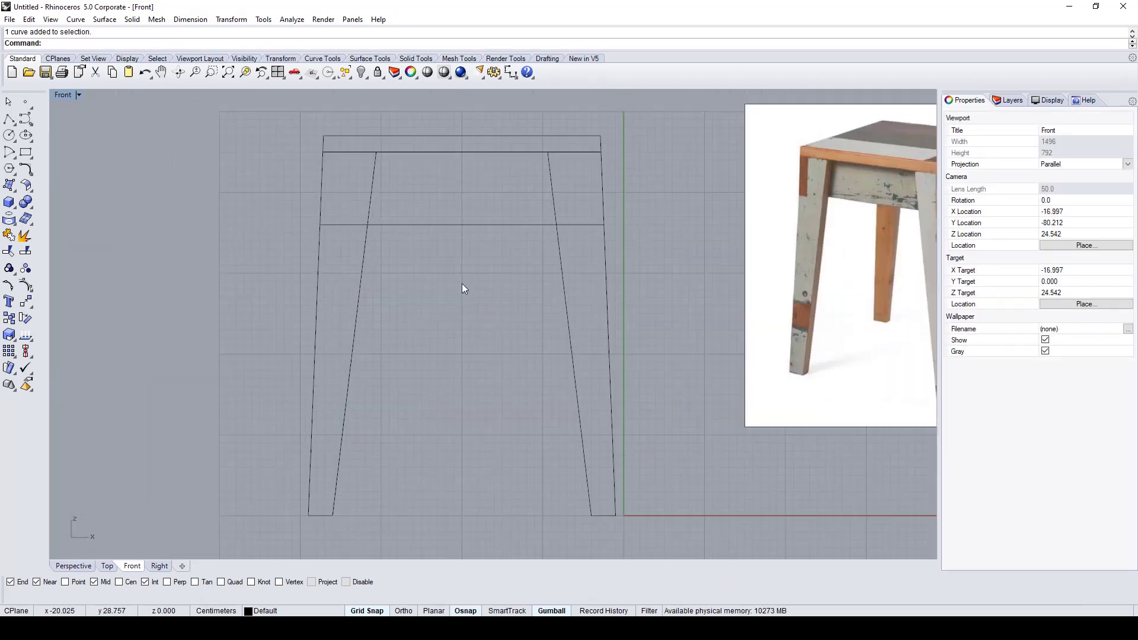
click(573, 362)
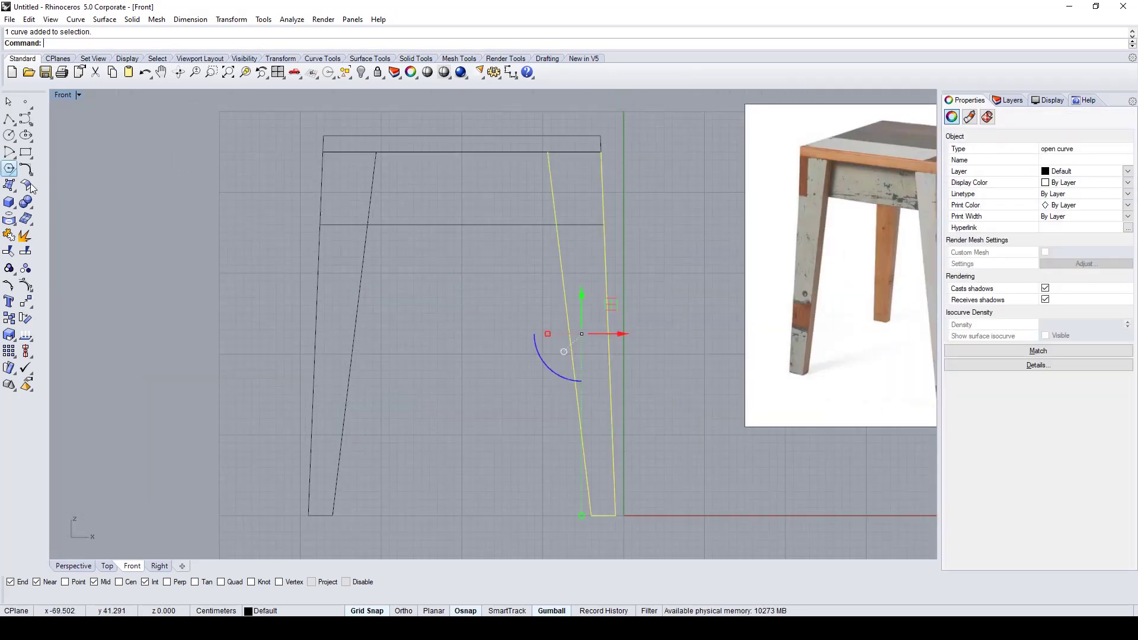
click(364, 75)
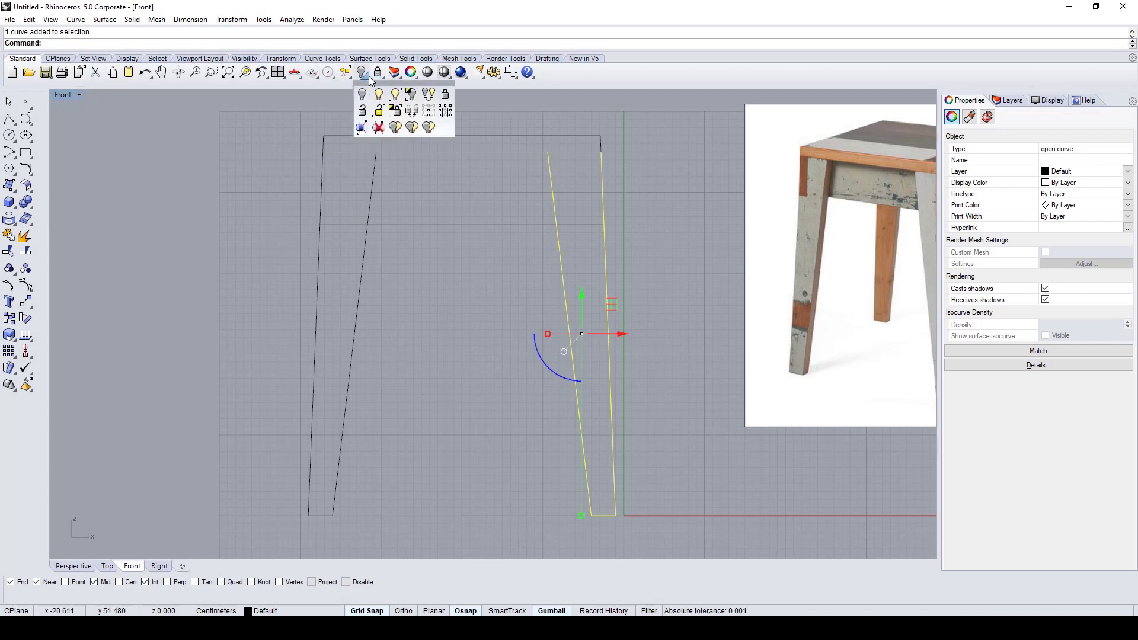
click(420, 95)
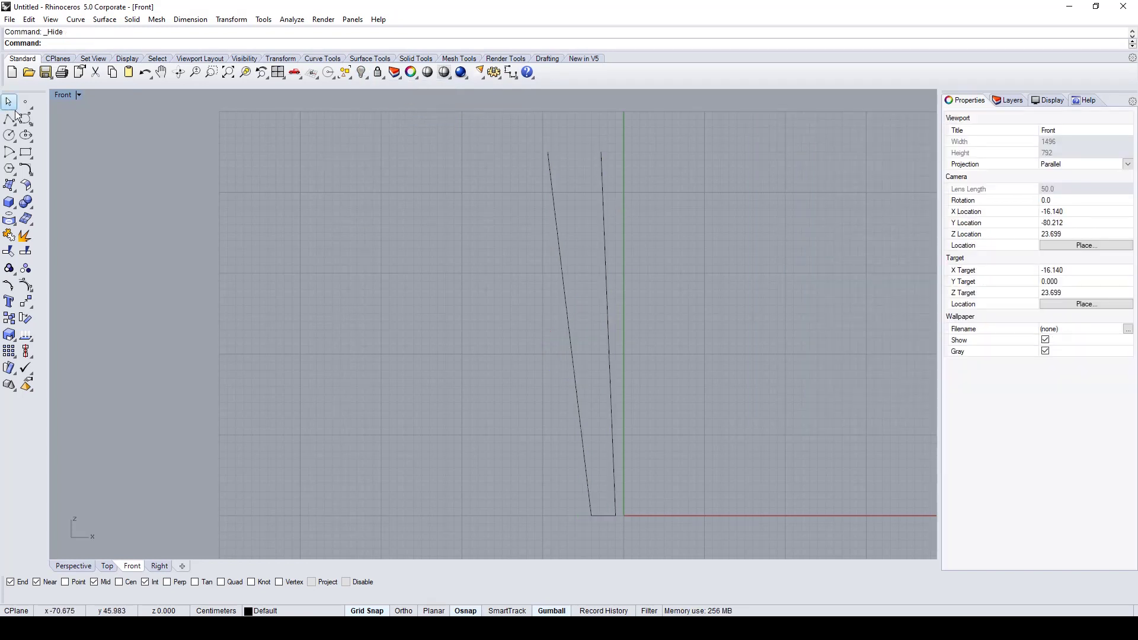
Step: Close the right leg's open top with a straight polyline and join it to the leg outline as one closed curve
click(9, 118)
click(601, 152)
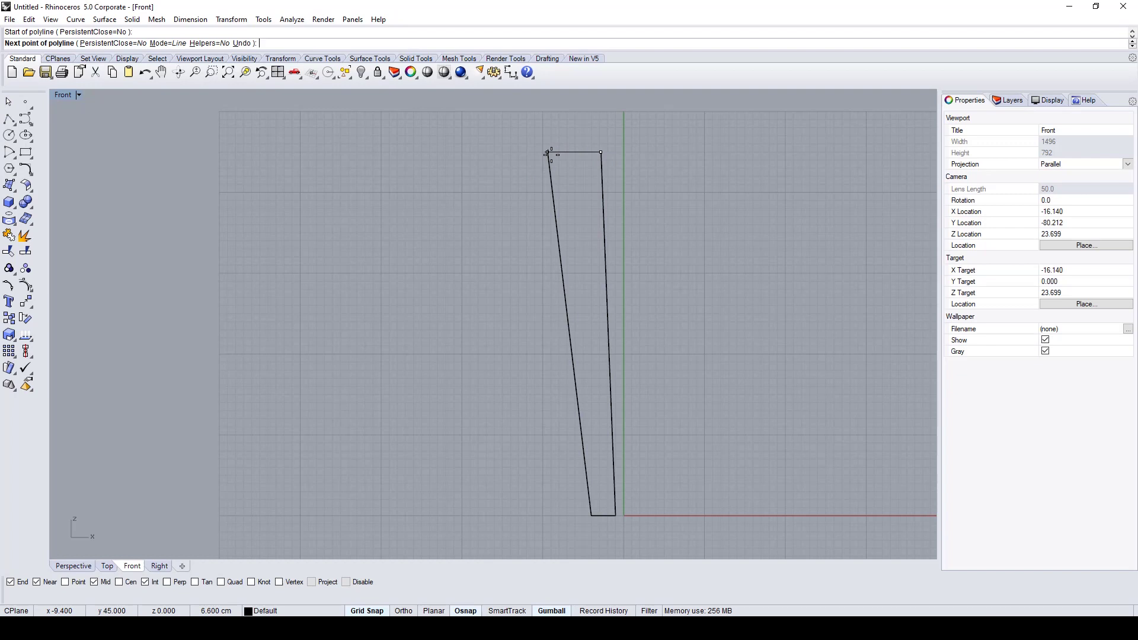
click(548, 152)
key(Return)
key(ctrl+a)
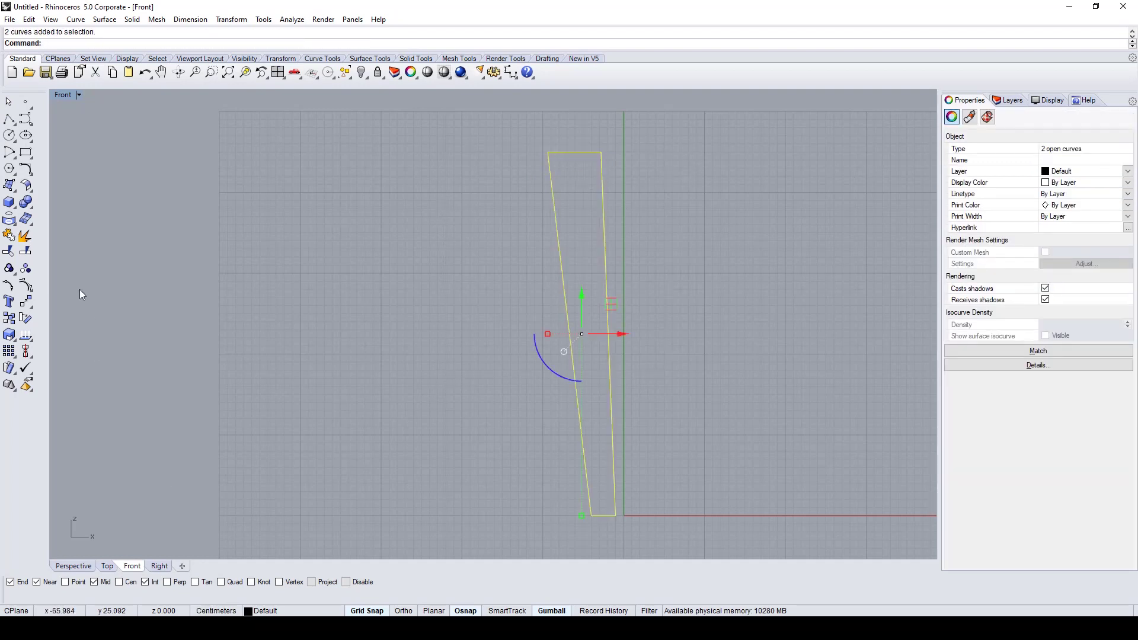
click(8, 251)
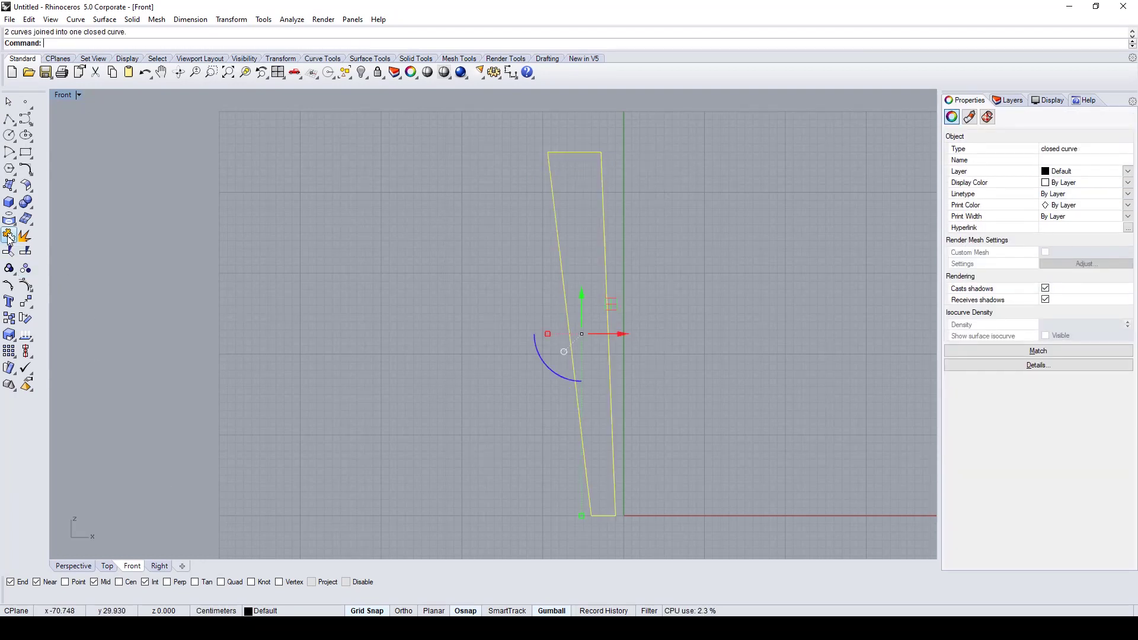
click(617, 227)
click(606, 226)
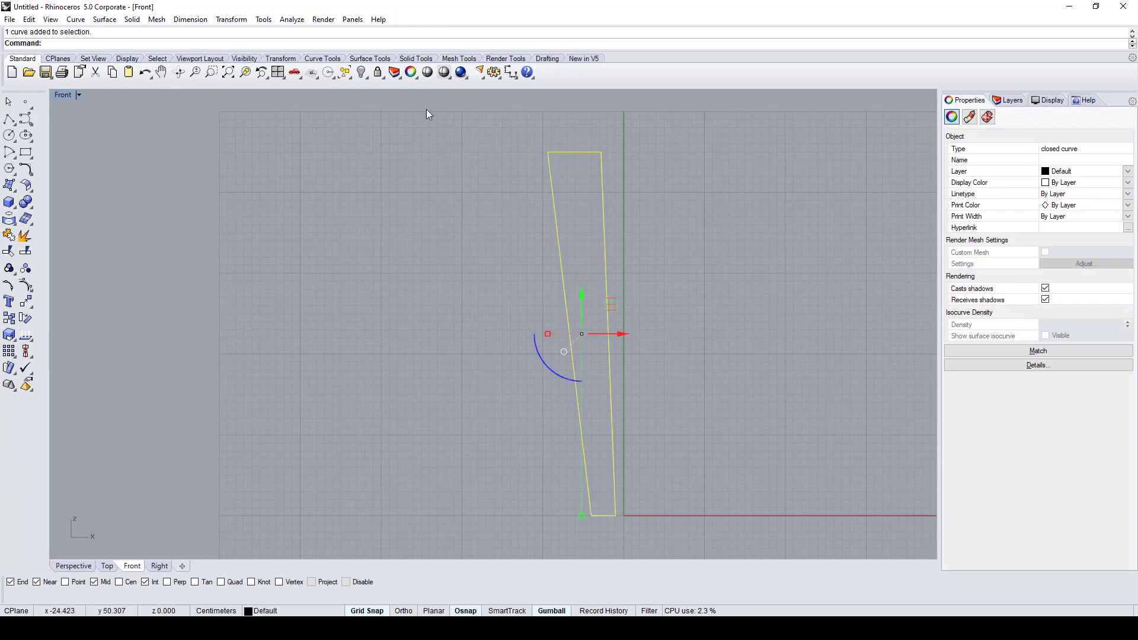
Step: Show the hidden objects again around the closed right leg
key(Return)
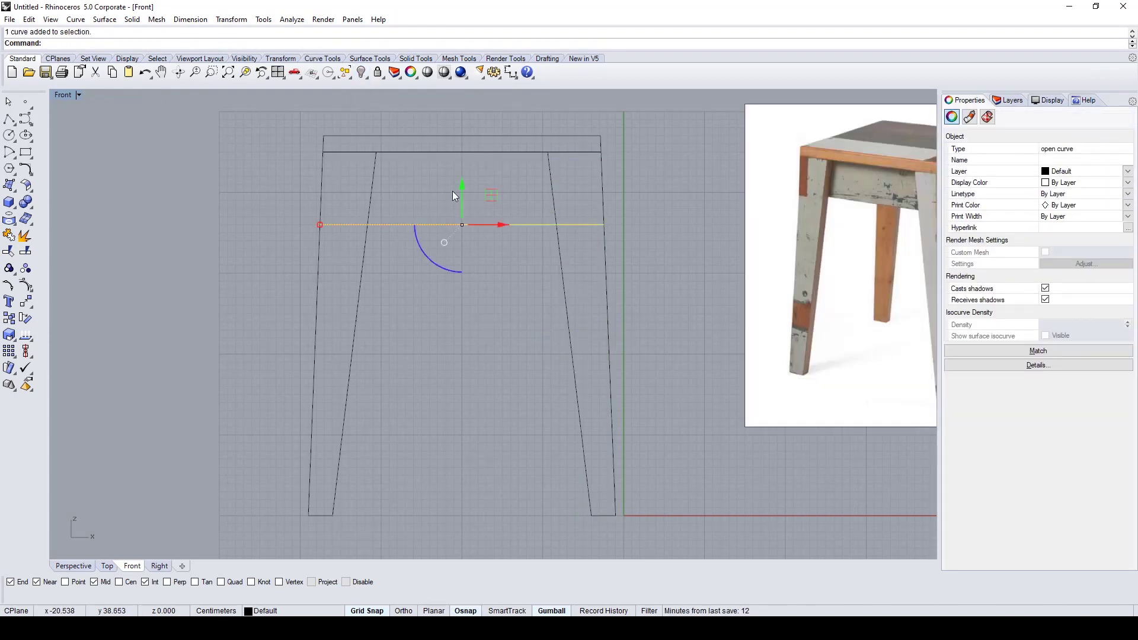
shift+click(460, 152)
click(479, 182)
click(362, 74)
key(ctrl+z)
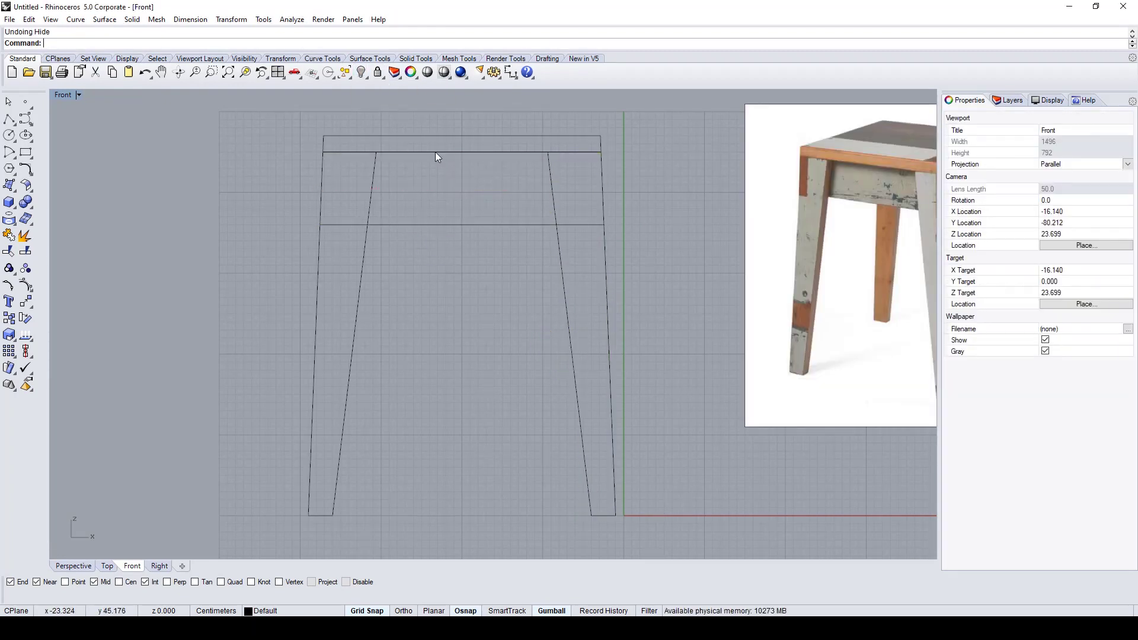
Step: Isolate the board's lower edge and the apron's lower line by hiding all other objects
click(441, 153)
click(461, 180)
shift+click(451, 226)
click(363, 77)
click(410, 94)
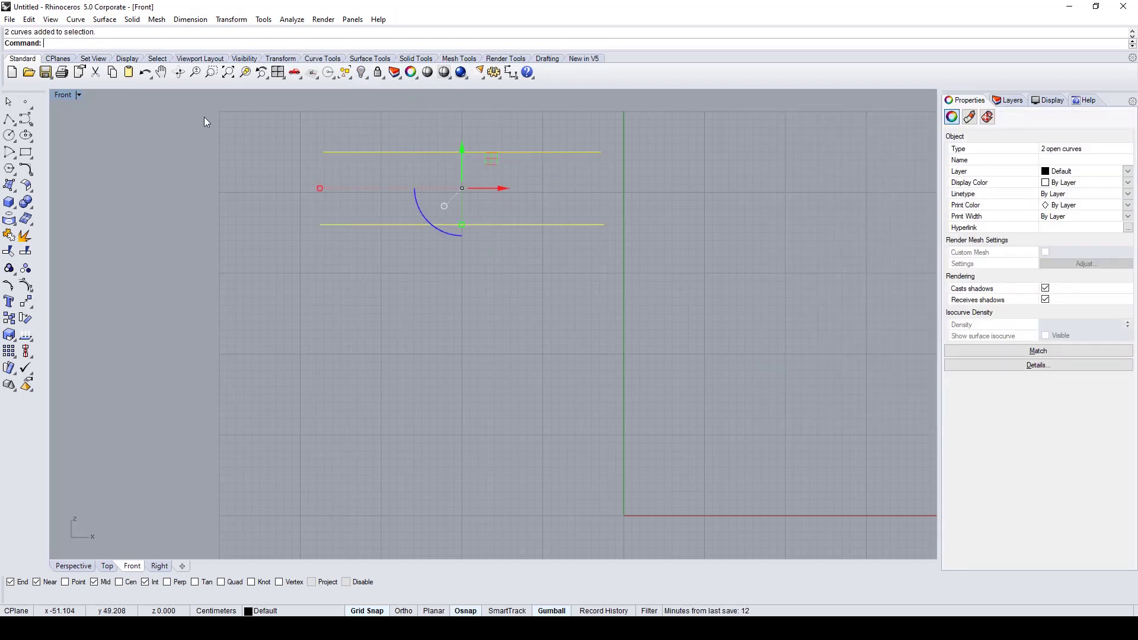
Step: Close both ends of the apron with straight polylines and join the four lines into one closed curve
click(9, 119)
click(323, 152)
click(320, 225)
key(Return)
key(Return)
click(601, 153)
click(604, 225)
key(Return)
click(9, 236)
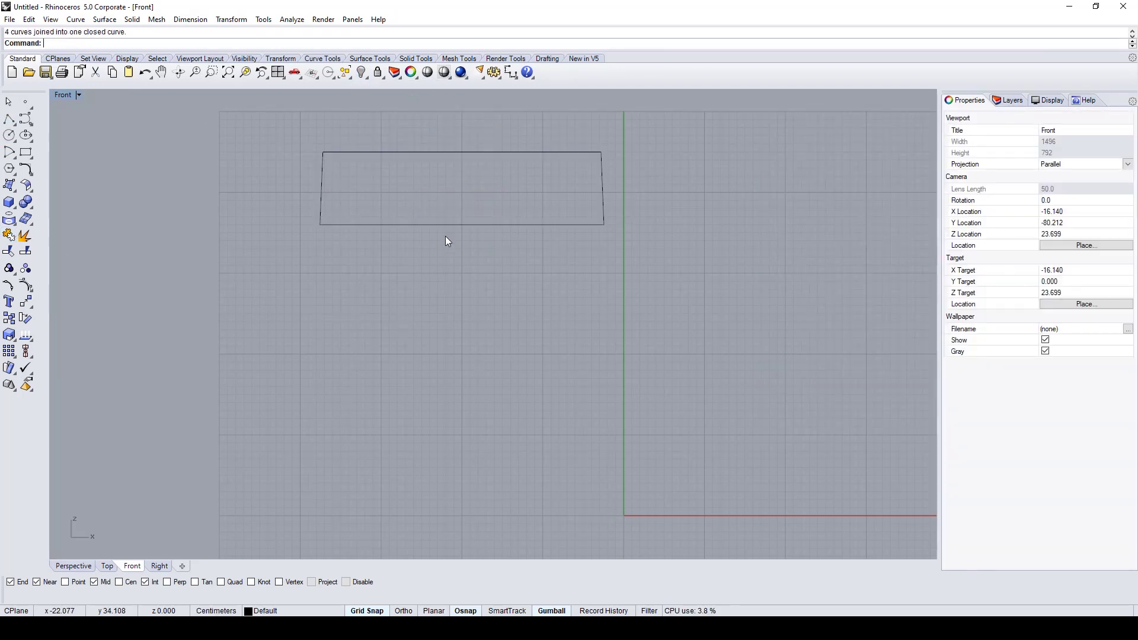
Step: Show all hidden objects and select the closed right leg and apron curves
click(366, 77)
click(368, 97)
click(566, 259)
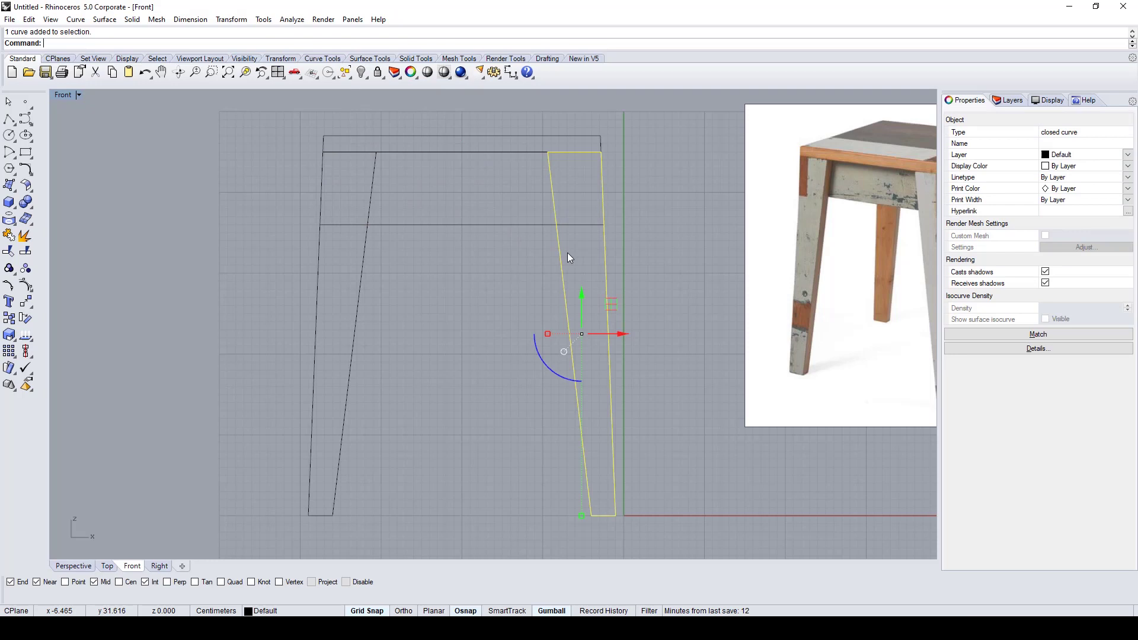
shift+click(564, 226)
Step: Make Layer 01 the current layer and rename it CRV
click(1012, 102)
double_click(972, 149)
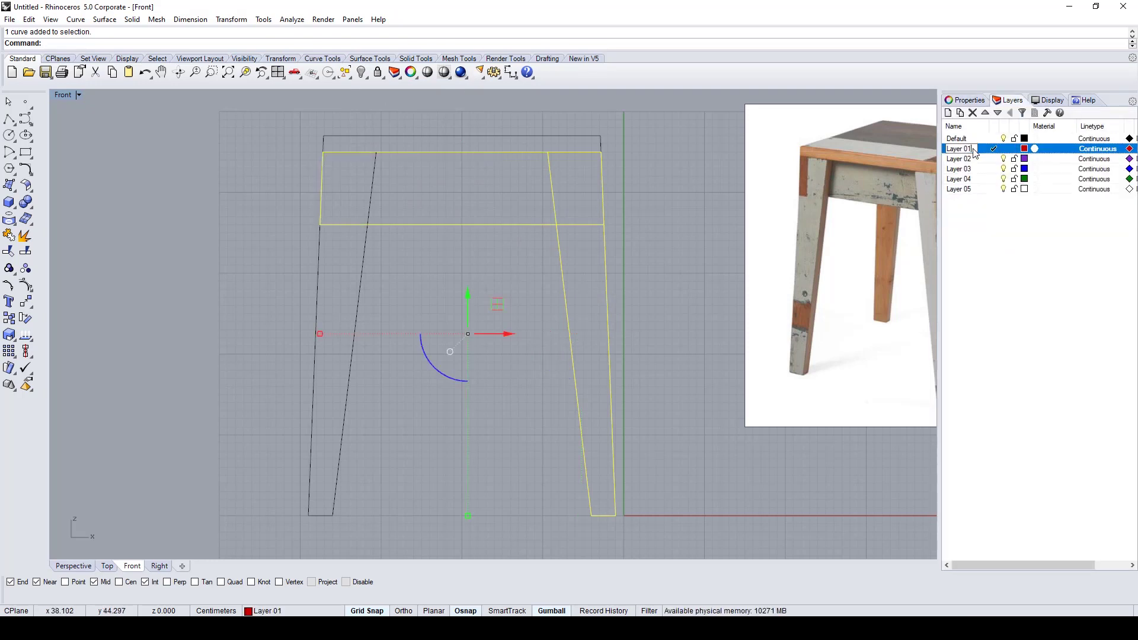
click(971, 131)
click(971, 132)
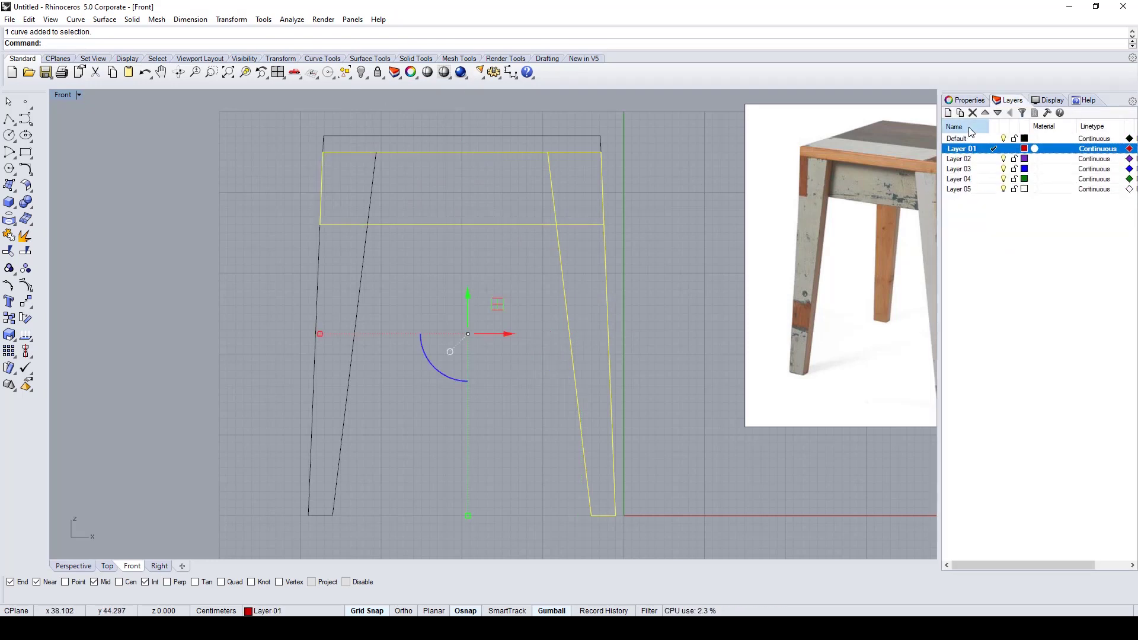
click(970, 150)
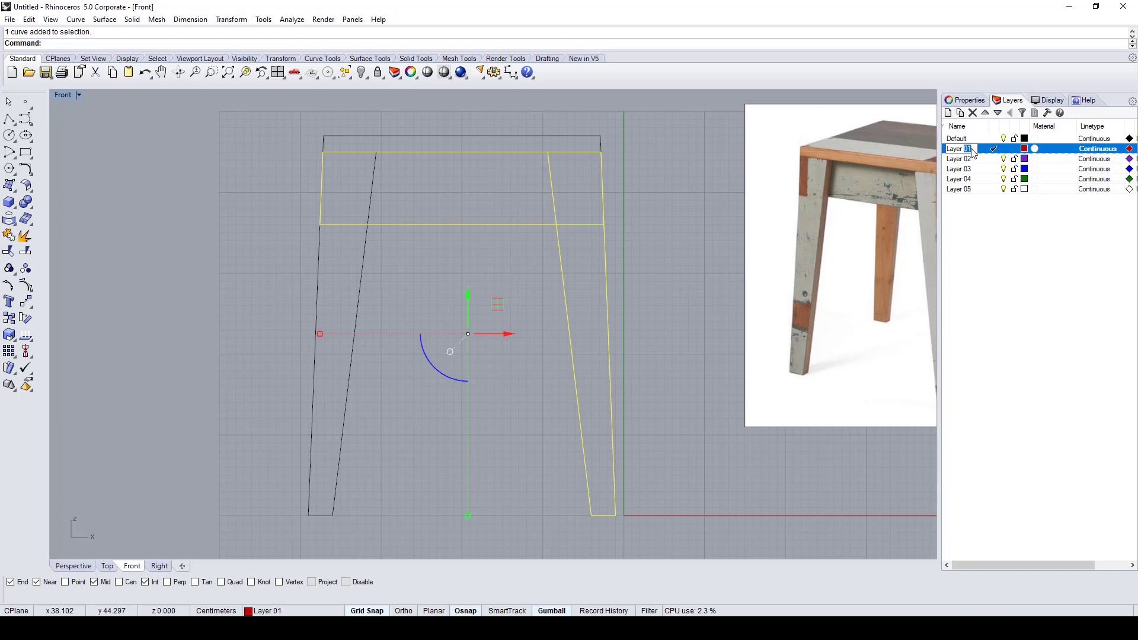
click(973, 150)
text(CRV)
key(Return)
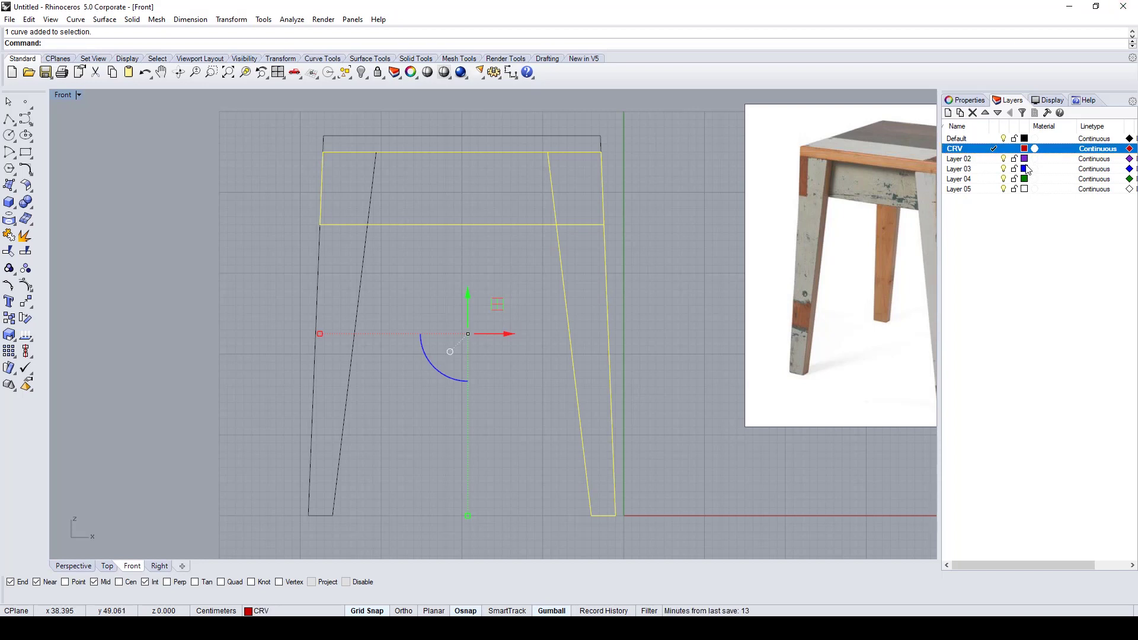
Step: Move the selected right leg and apron curves to the CRV layer
click(962, 100)
click(1061, 172)
click(1063, 183)
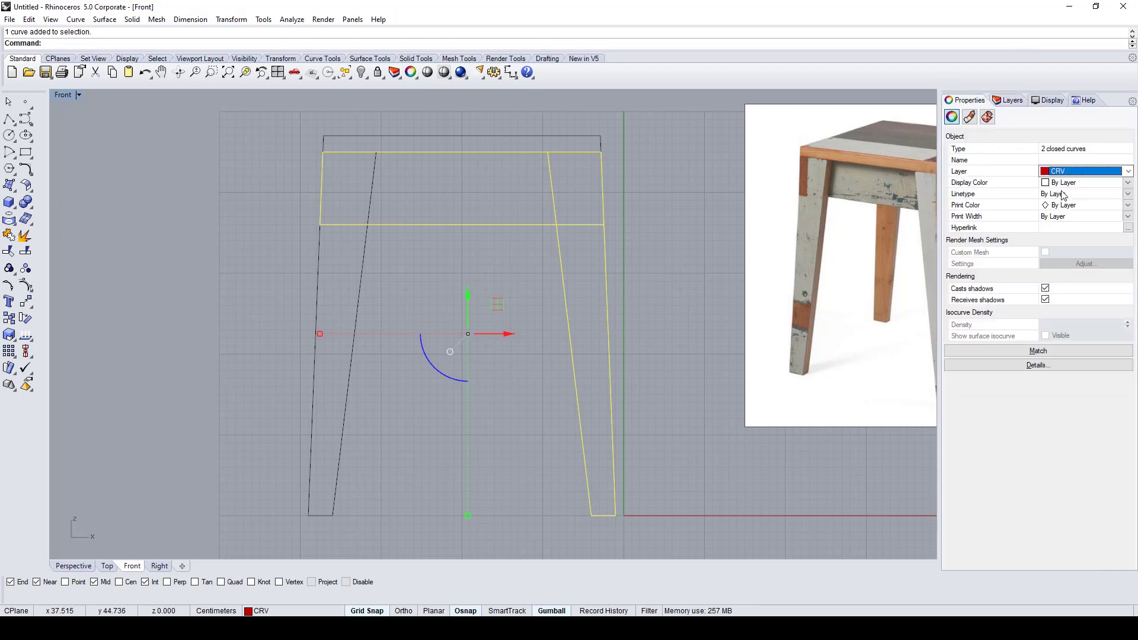
Step: Make Default the current layer and turn off the CRV layer
click(1009, 100)
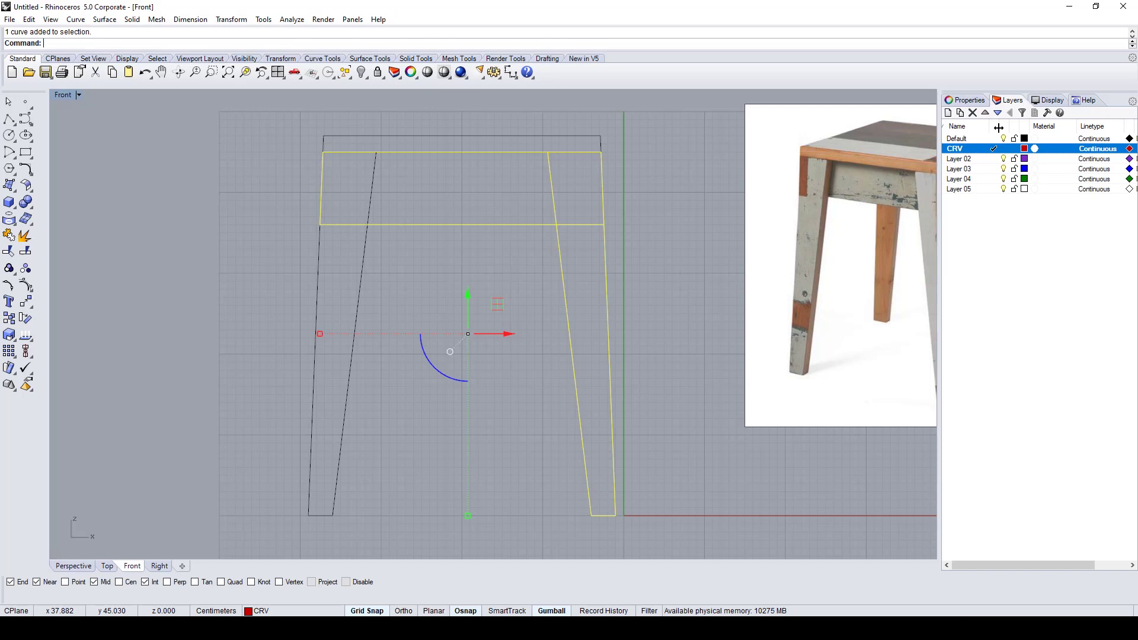
click(995, 139)
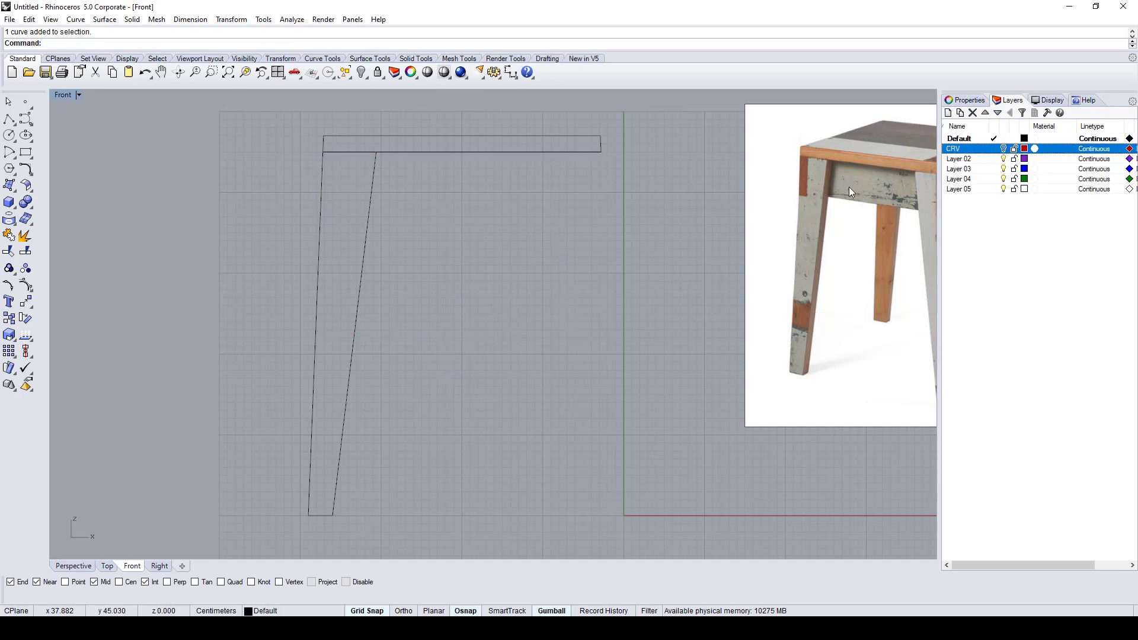
click(1003, 148)
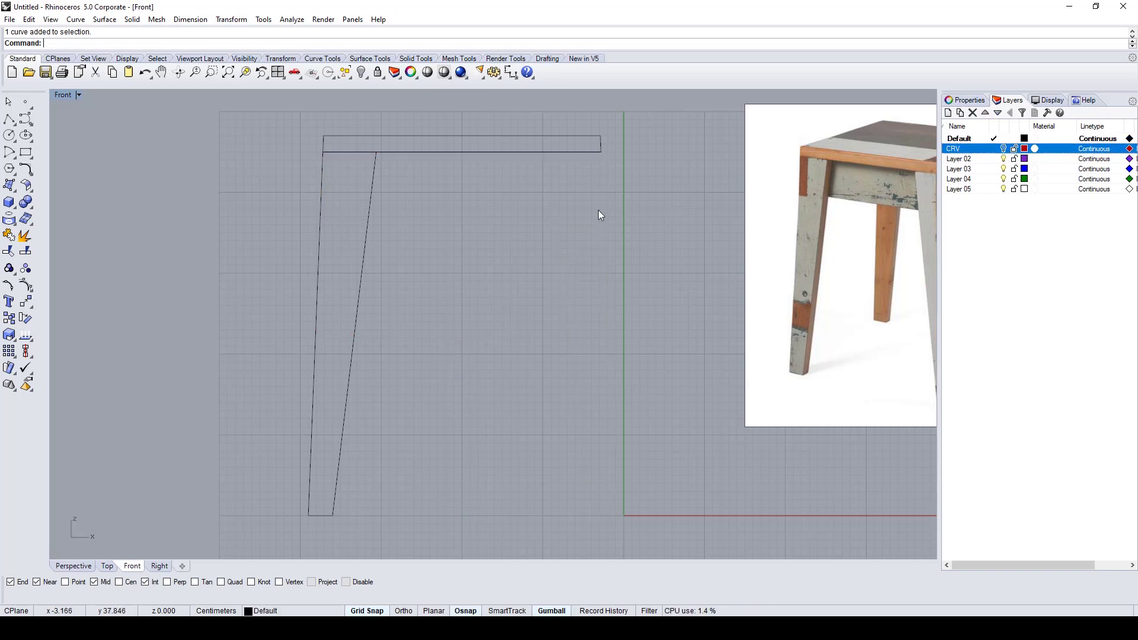
Step: Check which curves are on the CRV layer by toggling its visibility, leaving the layer off
click(1003, 148)
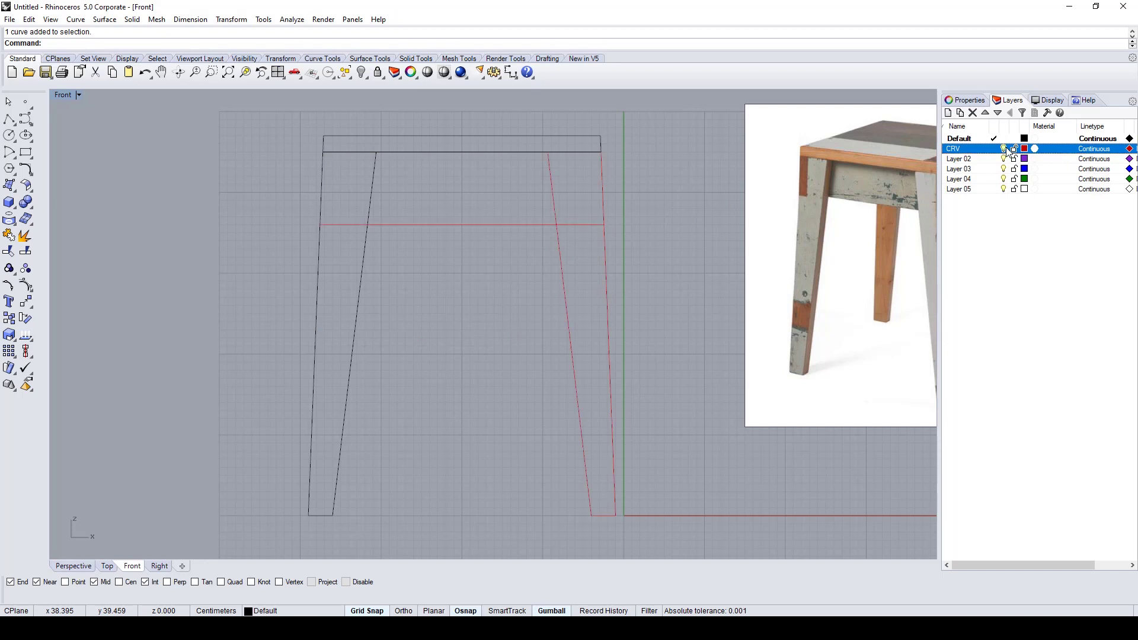
click(1004, 149)
click(1003, 149)
click(1003, 149)
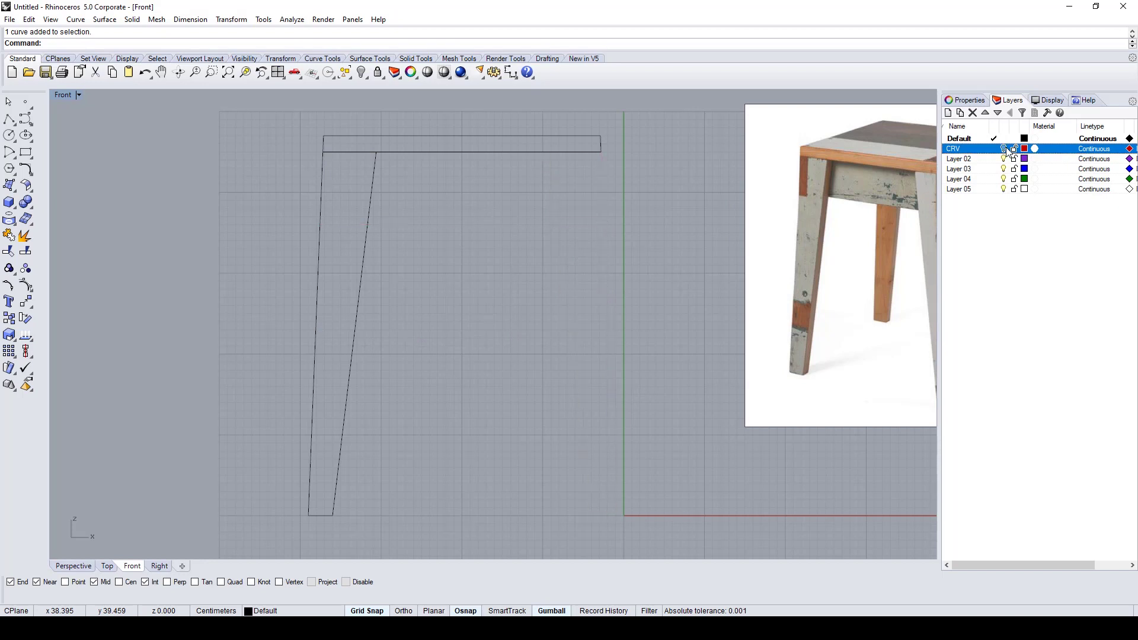
click(1004, 149)
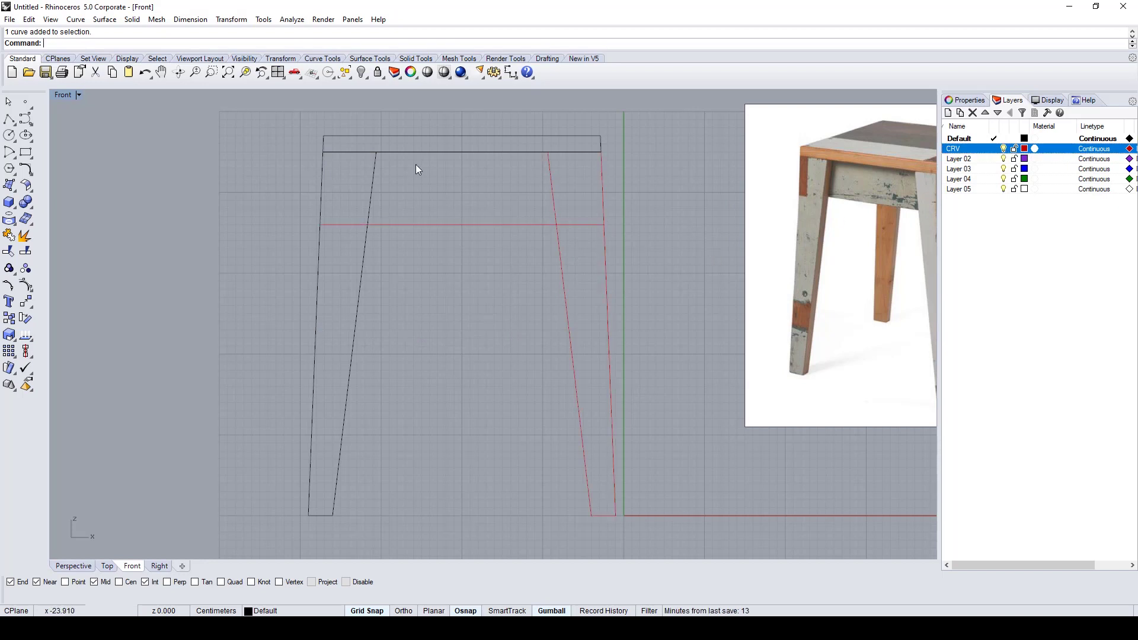
click(1004, 148)
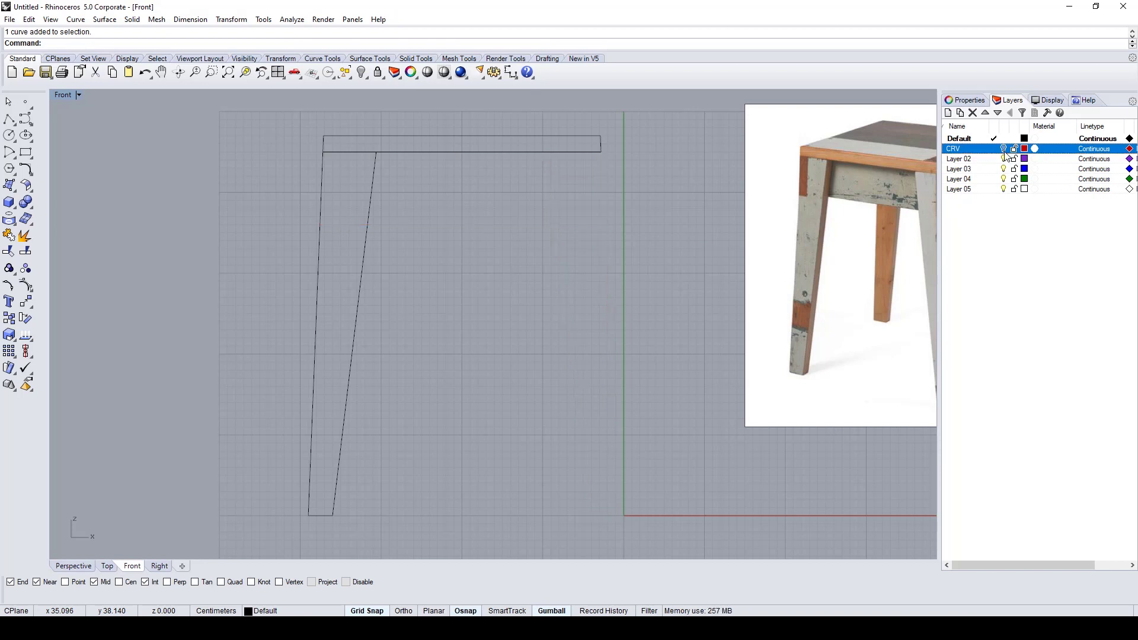
Step: Close the left leg's open top with a straight polyline and join it to the leg outline as one closed curve
click(536, 152)
click(376, 217)
click(370, 217)
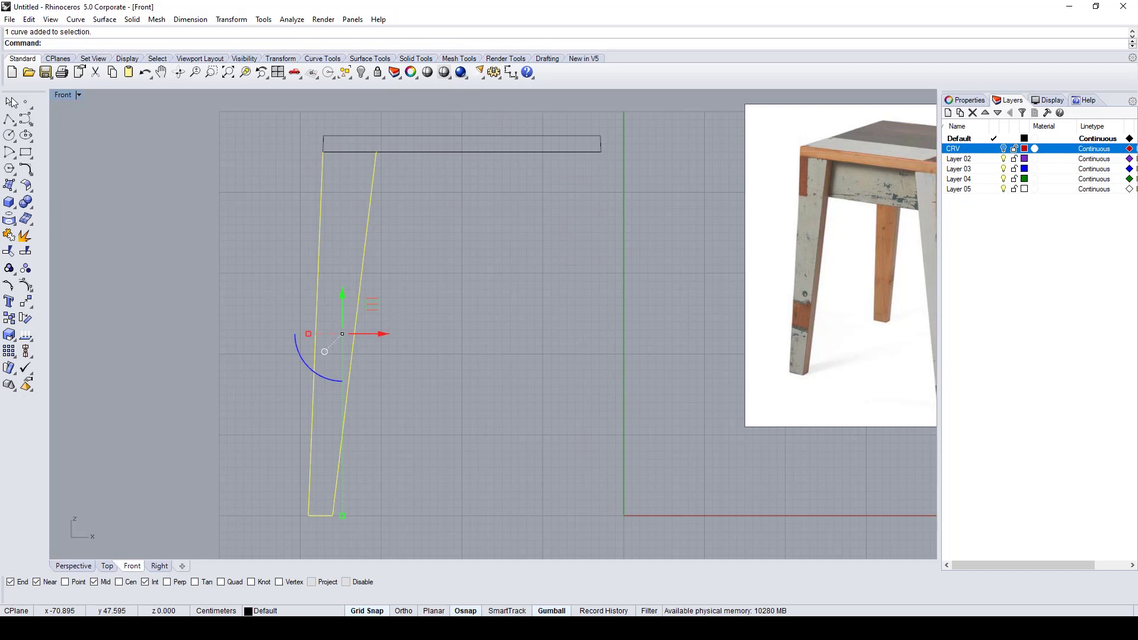
click(9, 119)
click(324, 152)
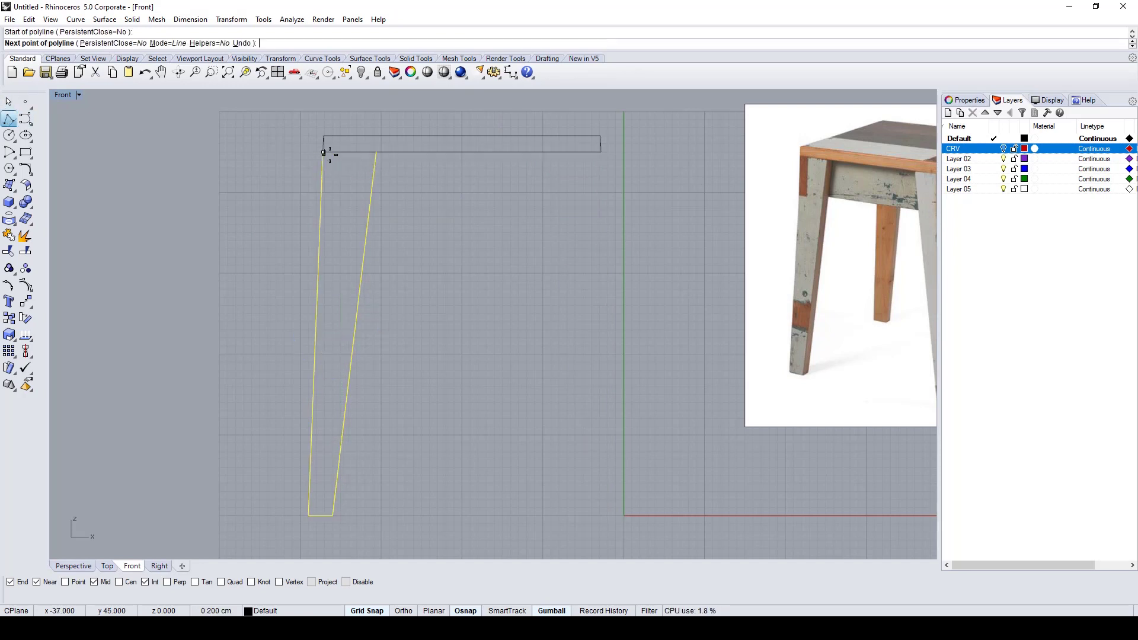
click(376, 152)
key(Return)
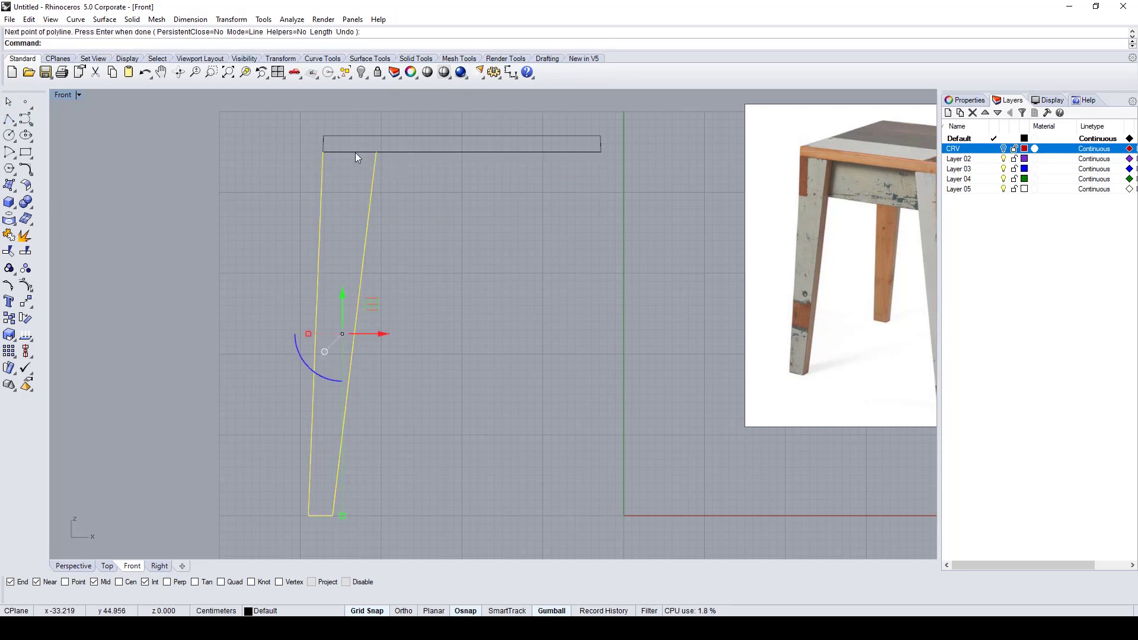
shift+click(356, 153)
click(390, 185)
click(9, 268)
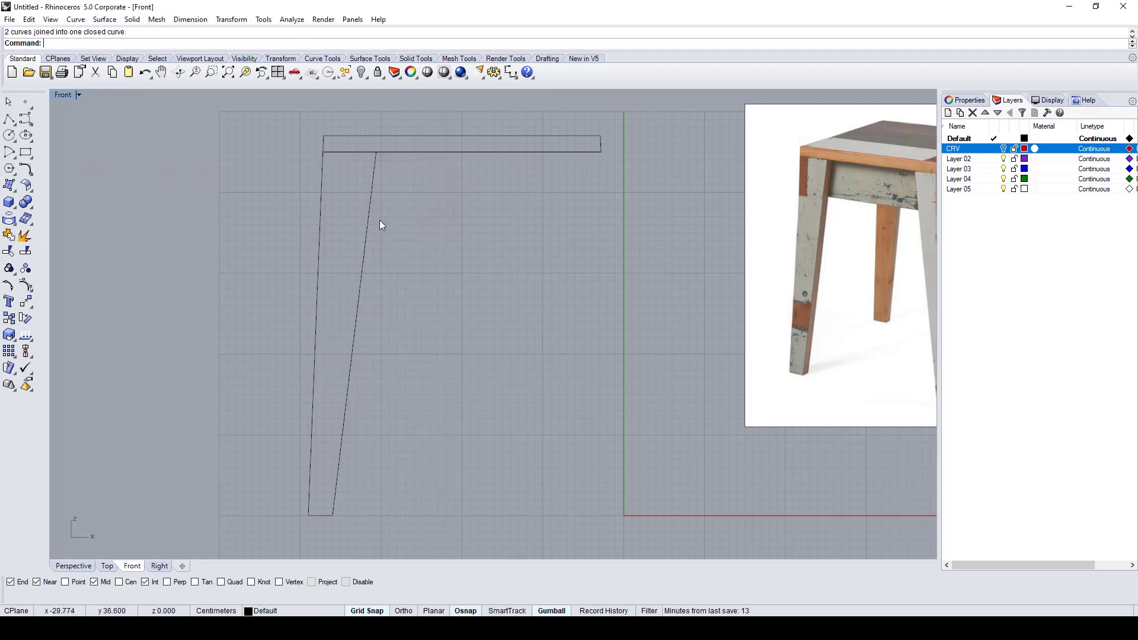
Step: Move the closed left leg curve to the CRV layer
click(364, 222)
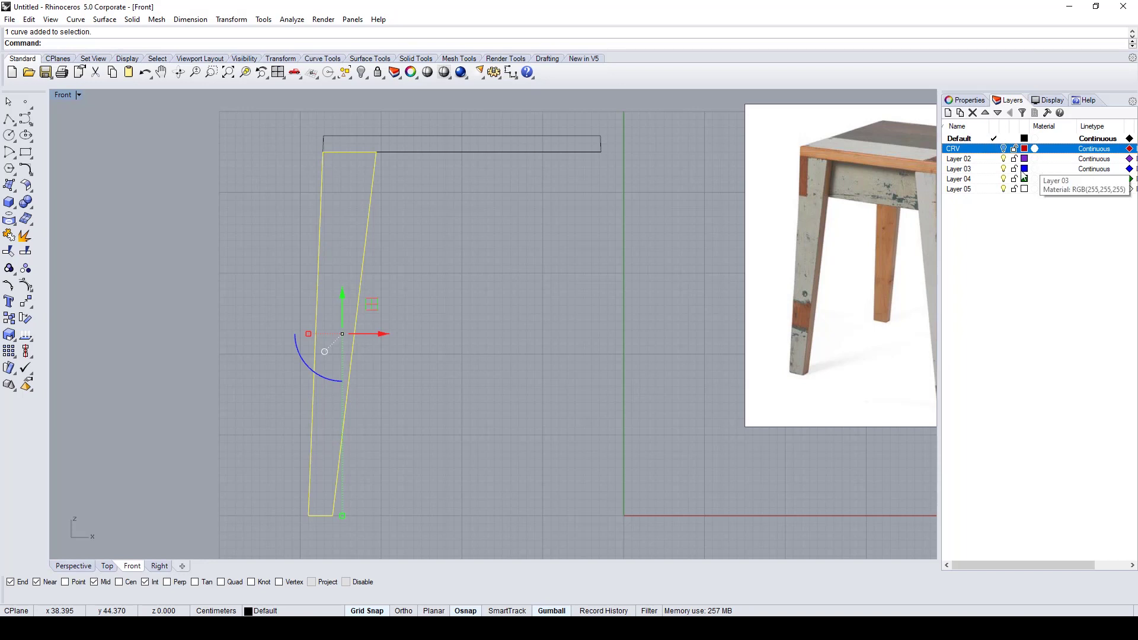
click(972, 100)
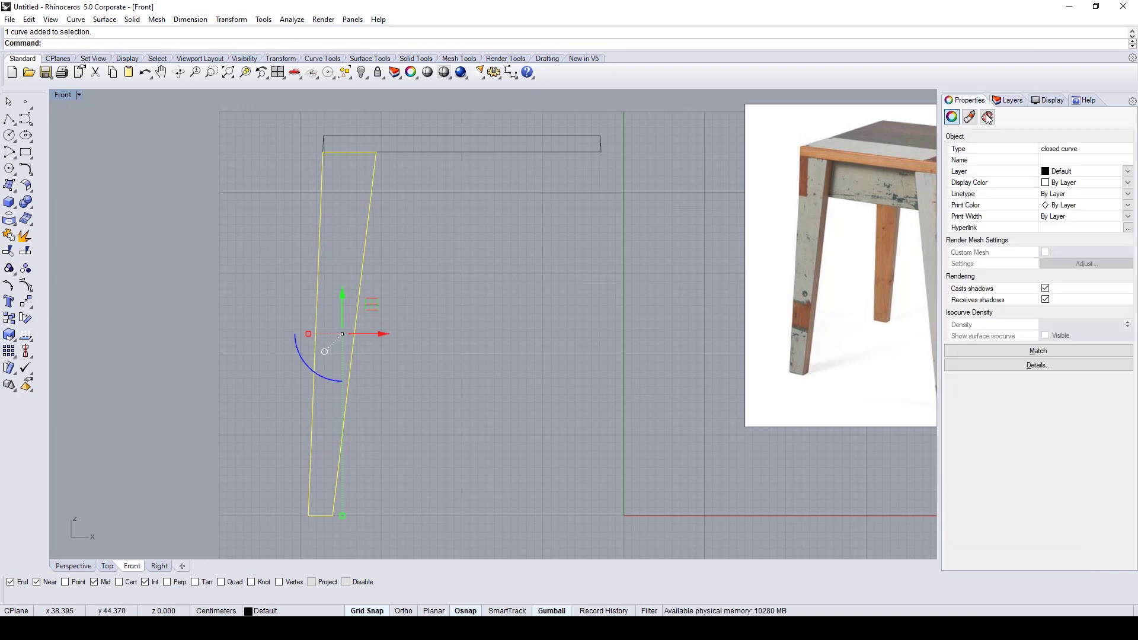
click(1078, 172)
click(1077, 194)
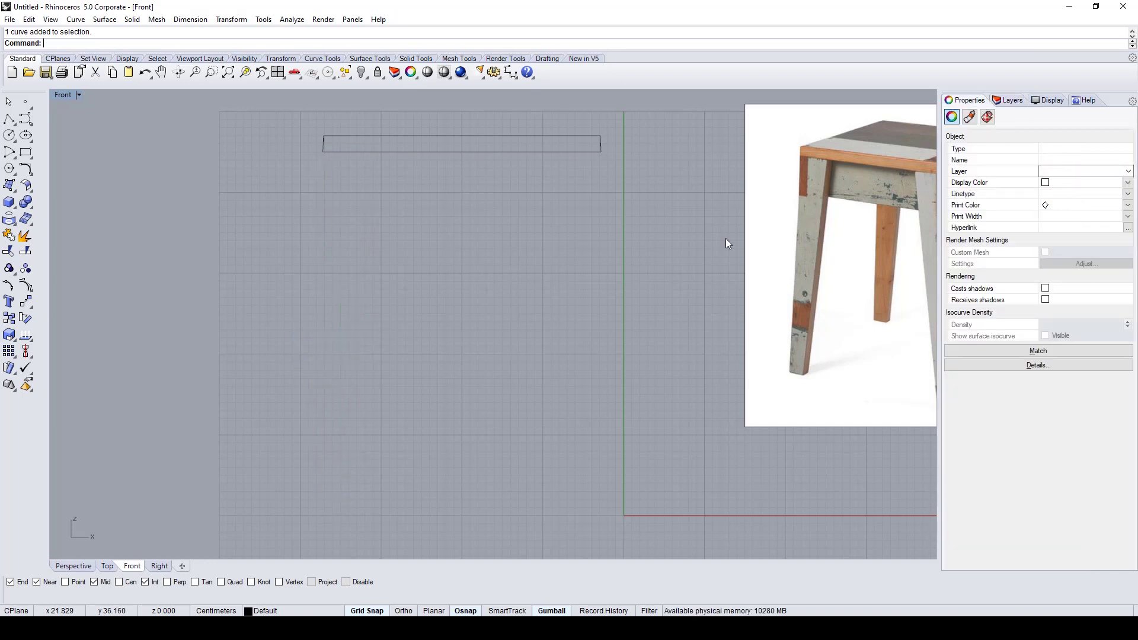
Step: Join the seat board's four lines into one closed curve and move it to the CRV layer
click(598, 152)
drag(623, 126, 256, 189)
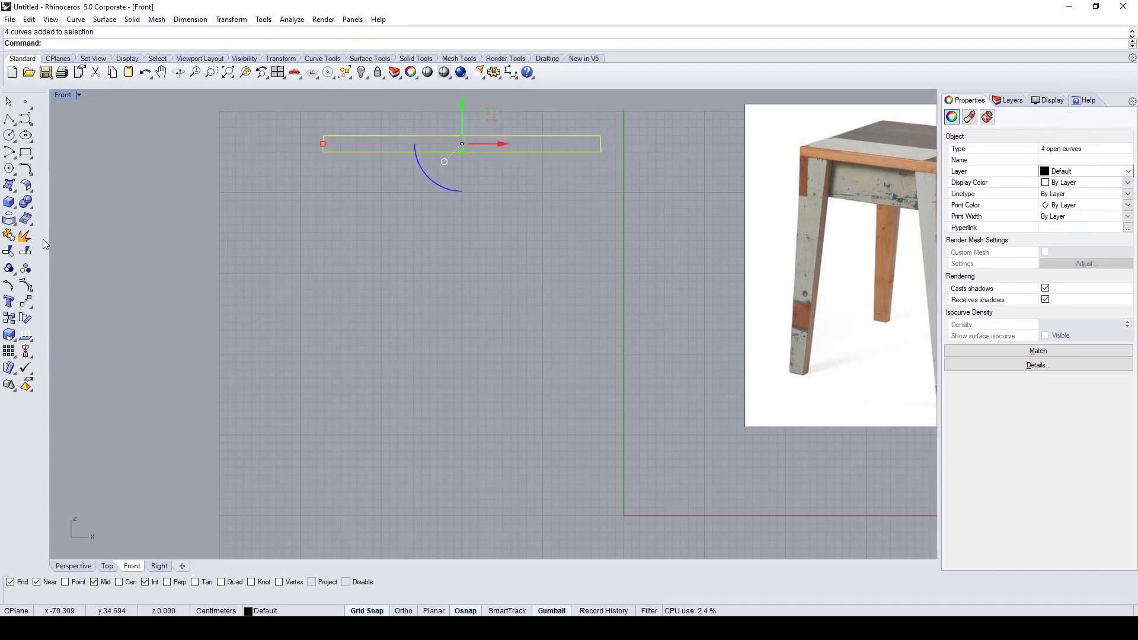
click(9, 236)
click(556, 151)
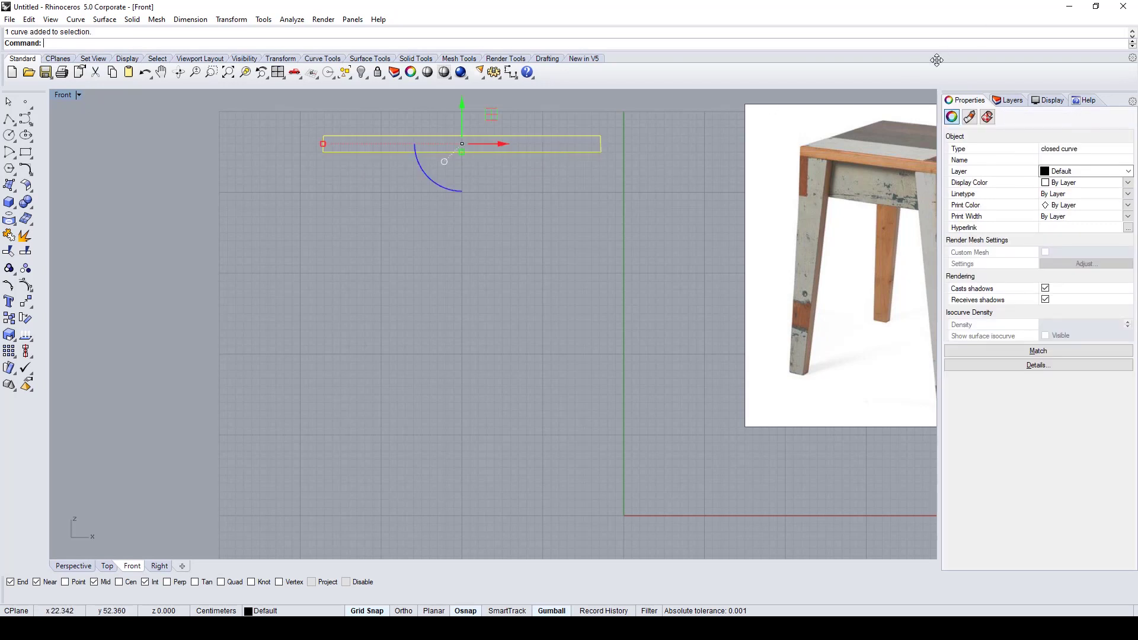
click(1069, 170)
click(1065, 194)
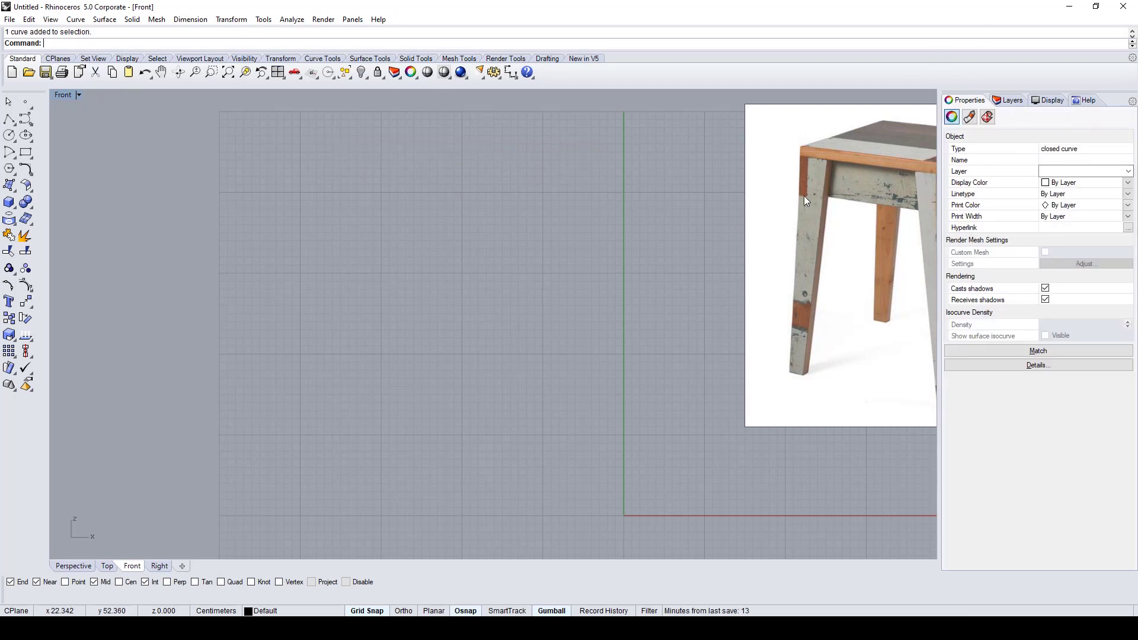
Step: Turn the CRV layer back on and check the closed apron curve by selecting it
click(992, 99)
click(1004, 149)
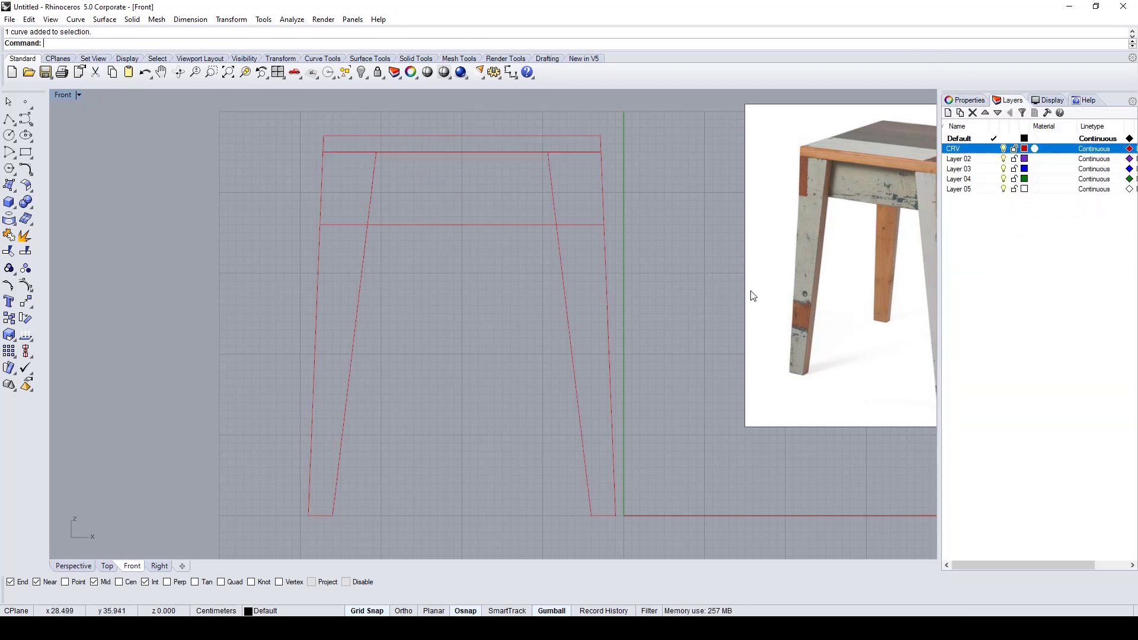
scroll(560, 245, down, 2)
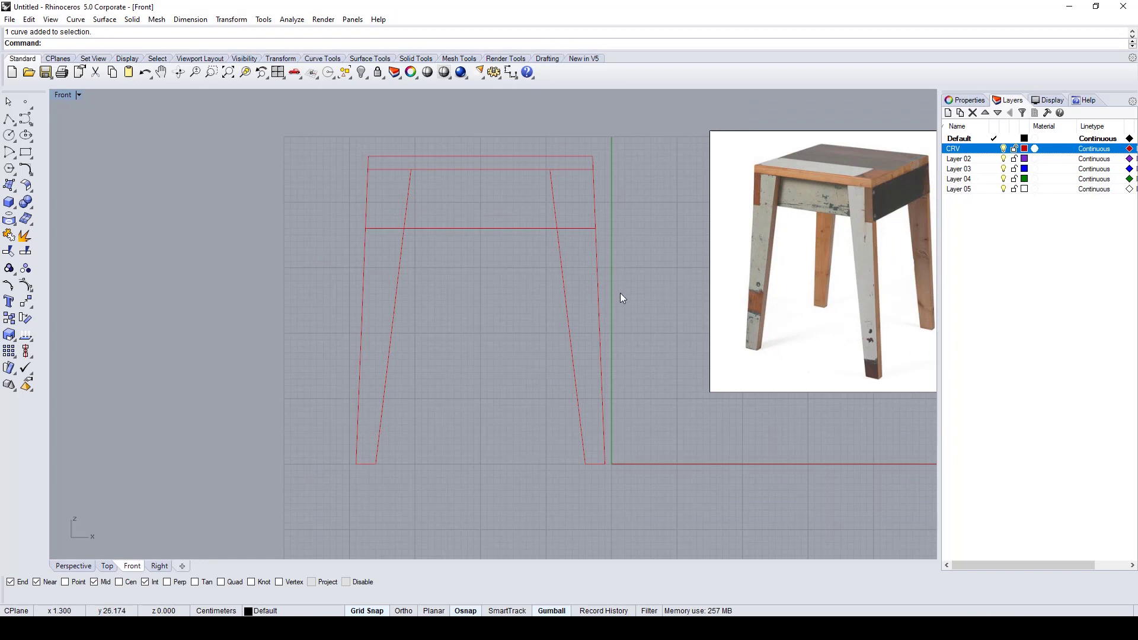
right_drag(564, 287, 505, 277)
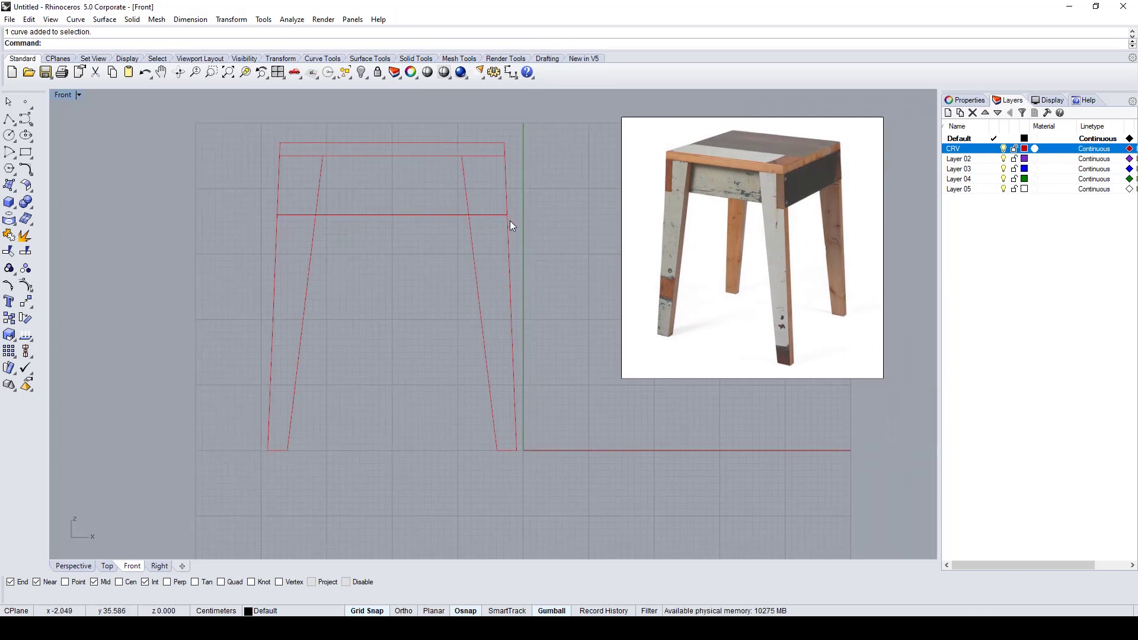
right_drag(511, 225, 520, 240)
key(ctrl+j)
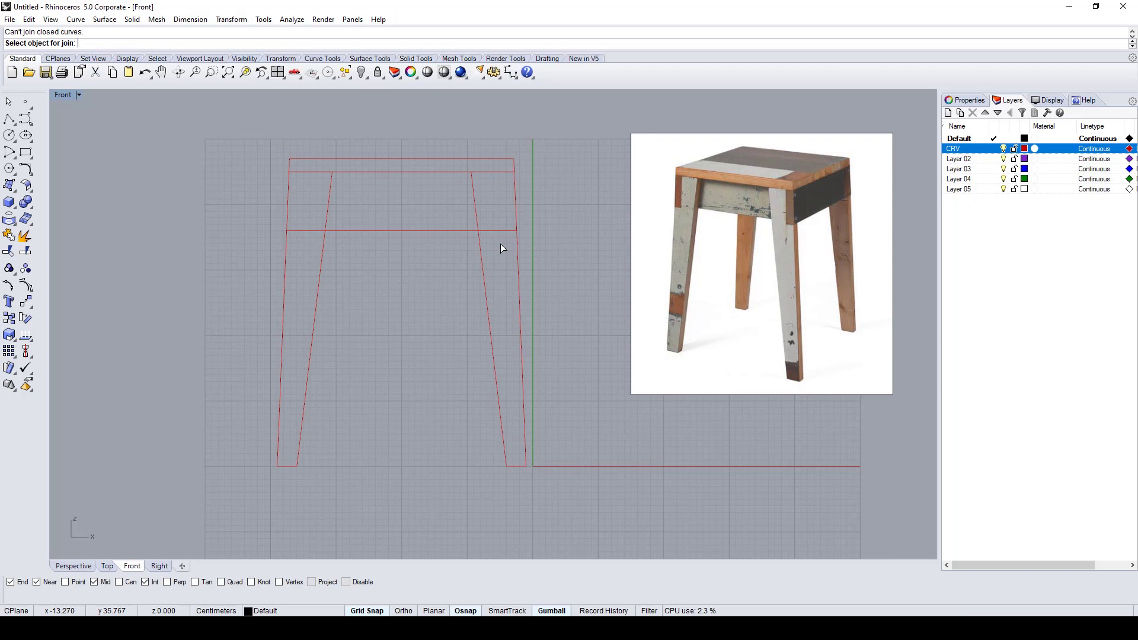
key(Escape)
click(431, 230)
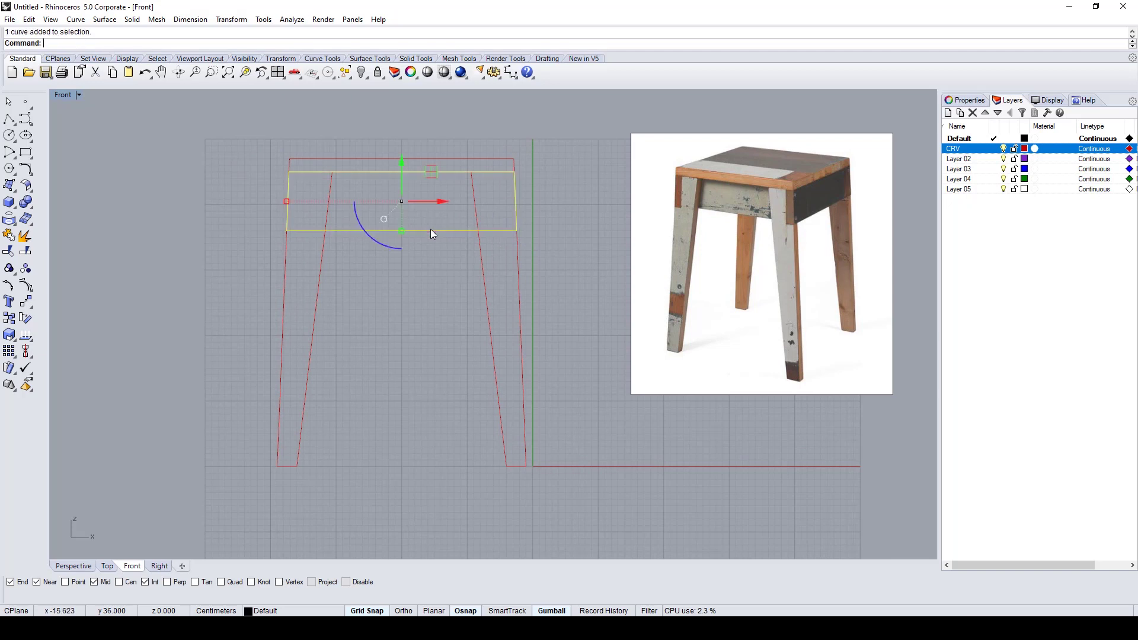
click(604, 260)
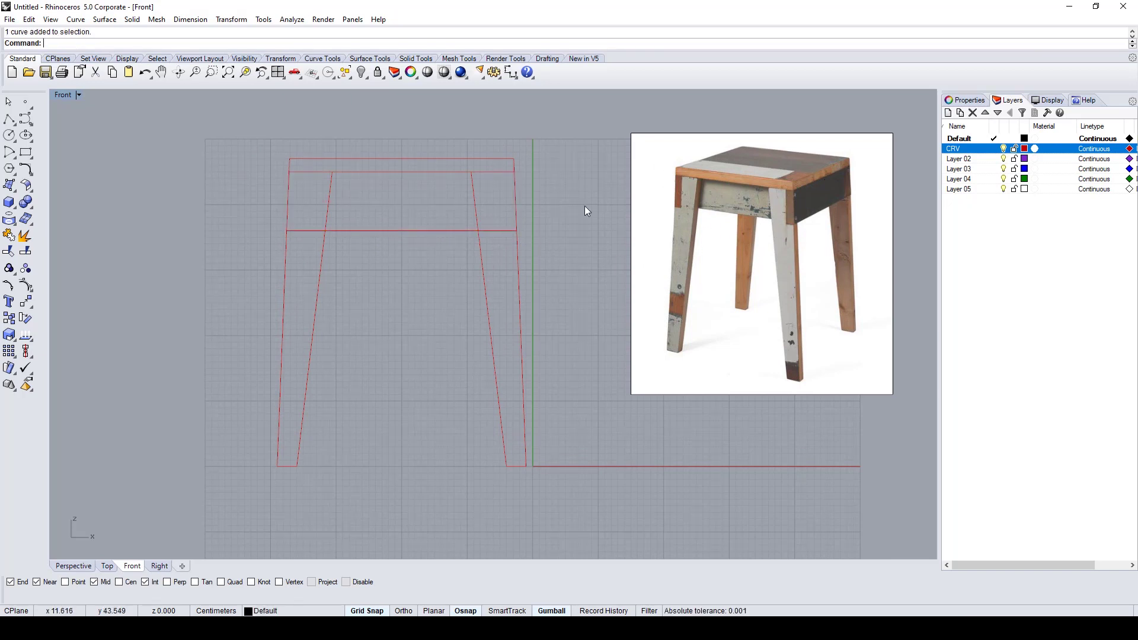
Step: Switch from the Front view to a maximized Perspective view showing the whole stool profile and reference picture
double_click(64, 96)
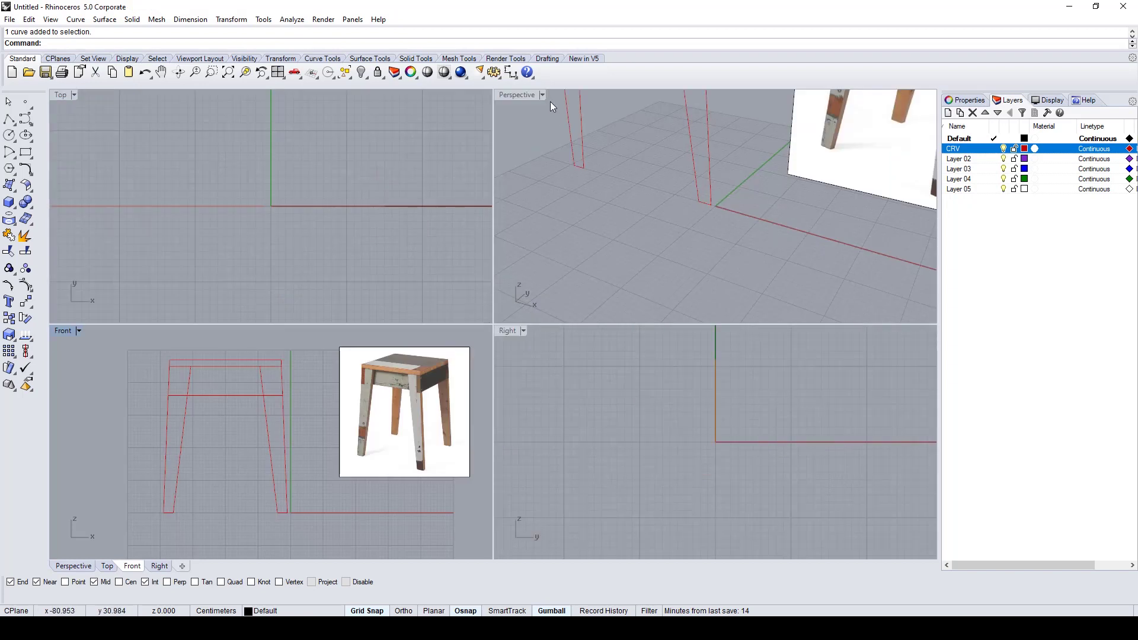
double_click(521, 95)
scroll(672, 258, down, 10)
right_click(573, 265)
right_drag(573, 265, 562, 288)
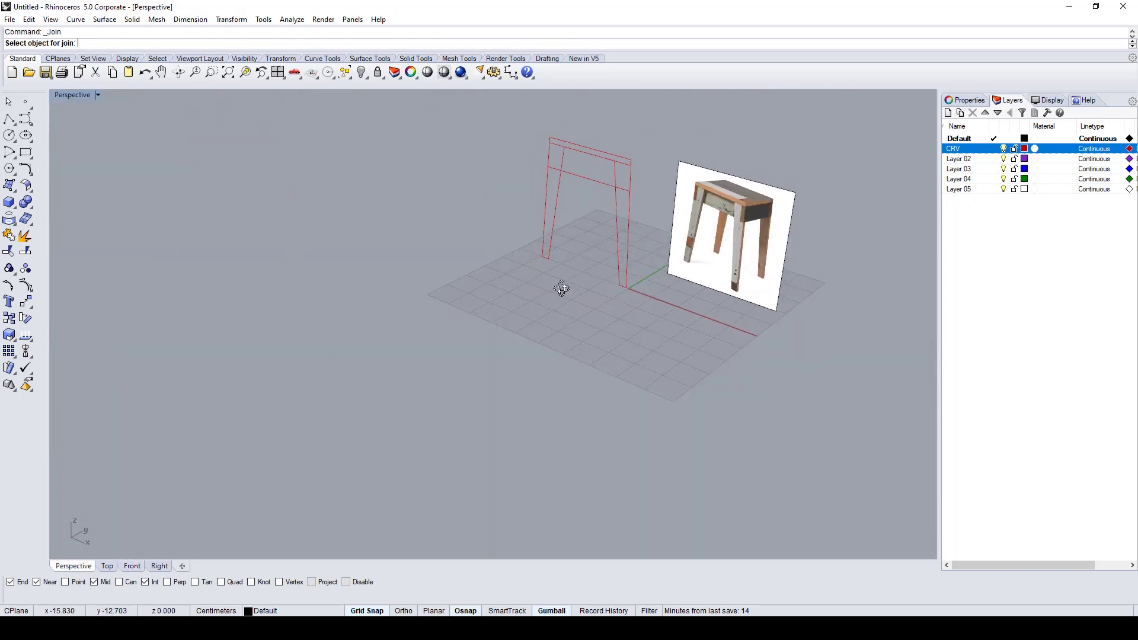
Step: Extrude the closed right leg curve of the front profile 2 cm into a solid
right_drag(426, 247, 577, 247)
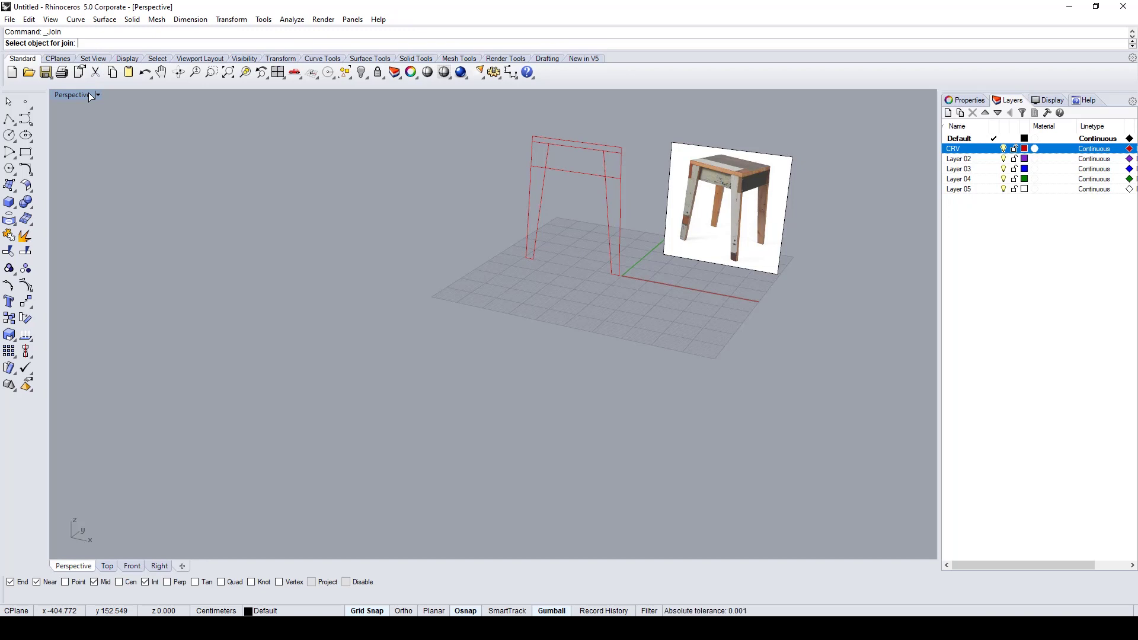
scroll(616, 226, up, 5)
key(Return)
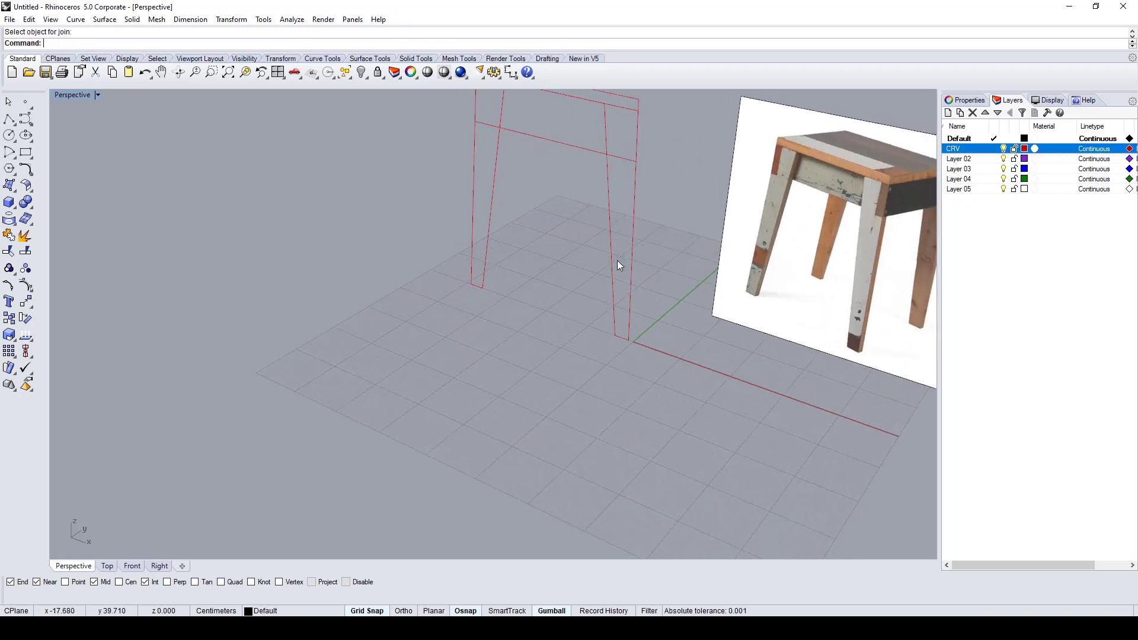
shift+right_drag(617, 261, 558, 292)
right_click(490, 338)
shift+right_drag(638, 256, 505, 396)
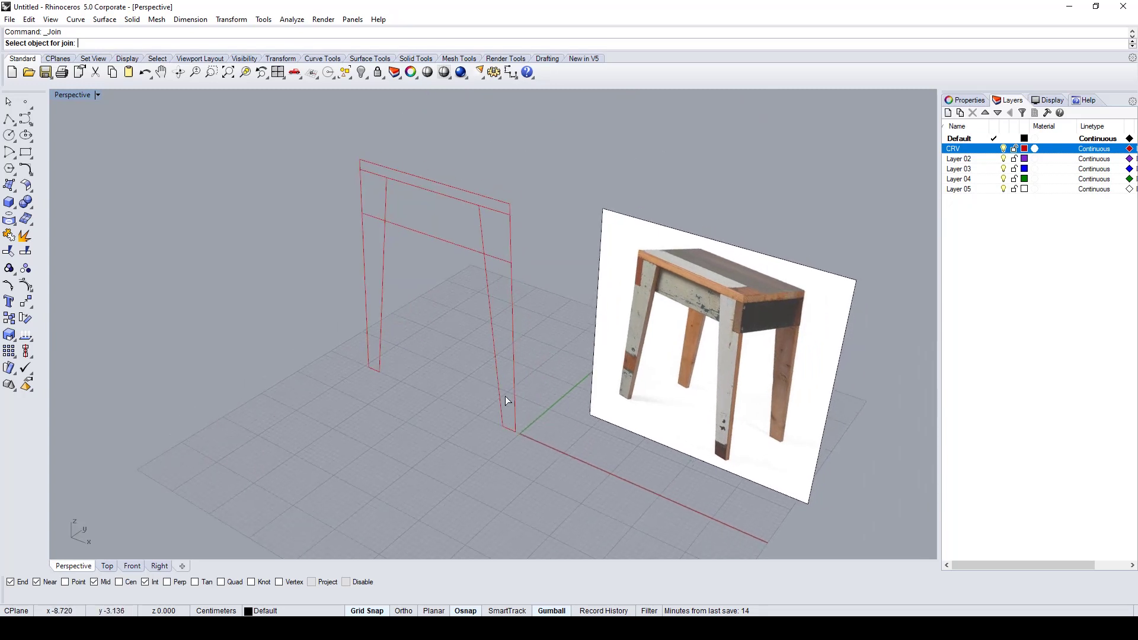
key(Escape)
click(511, 295)
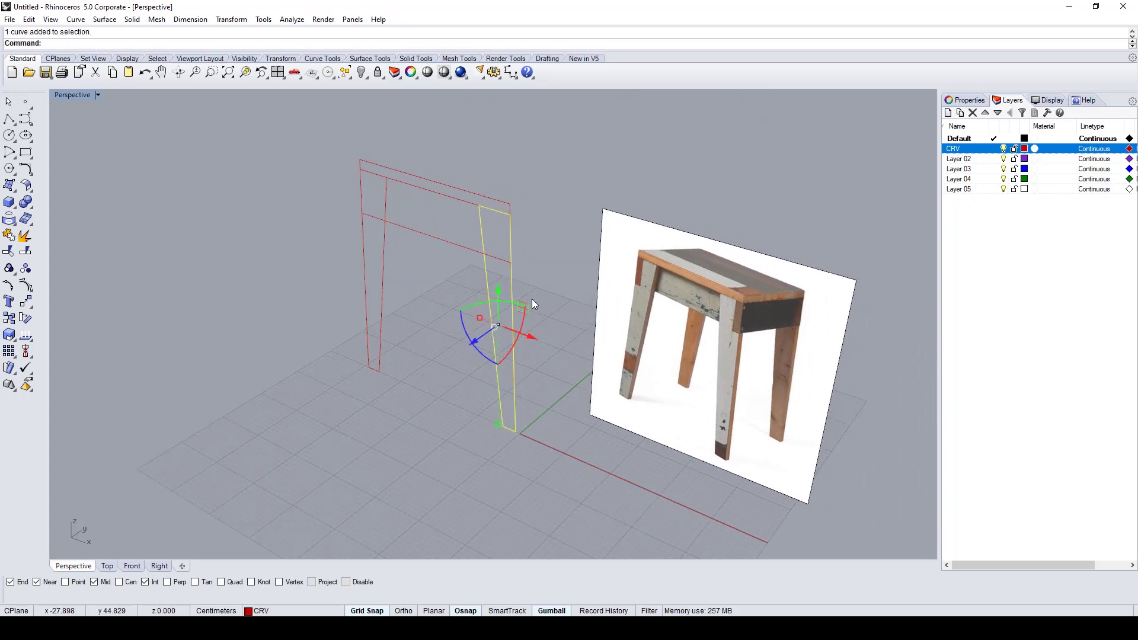
text(Extrude)
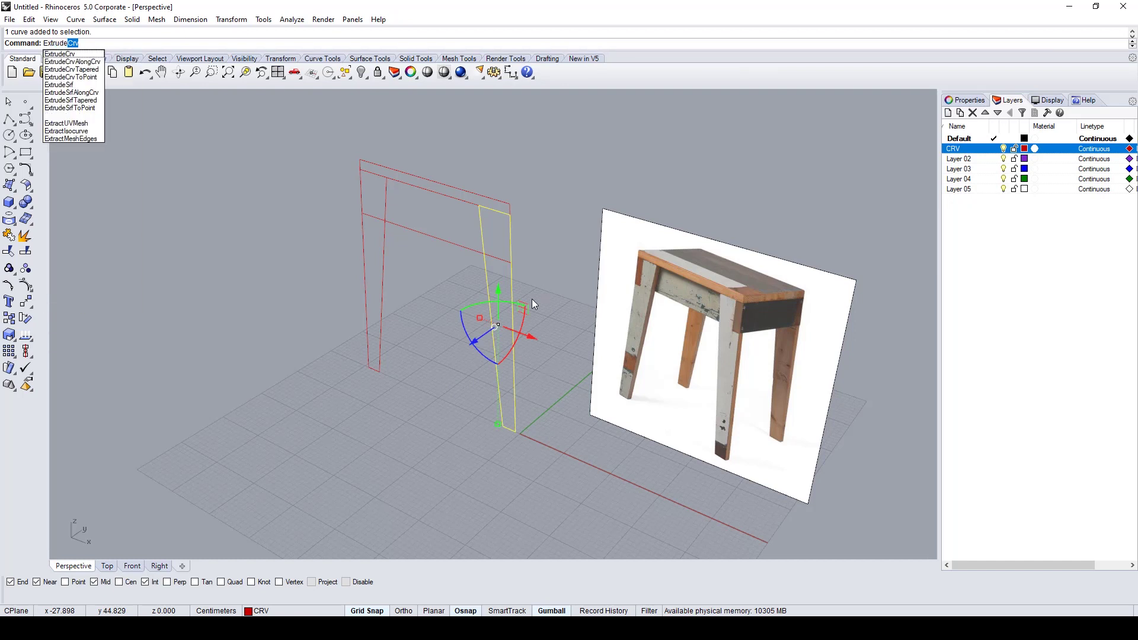
key(Return)
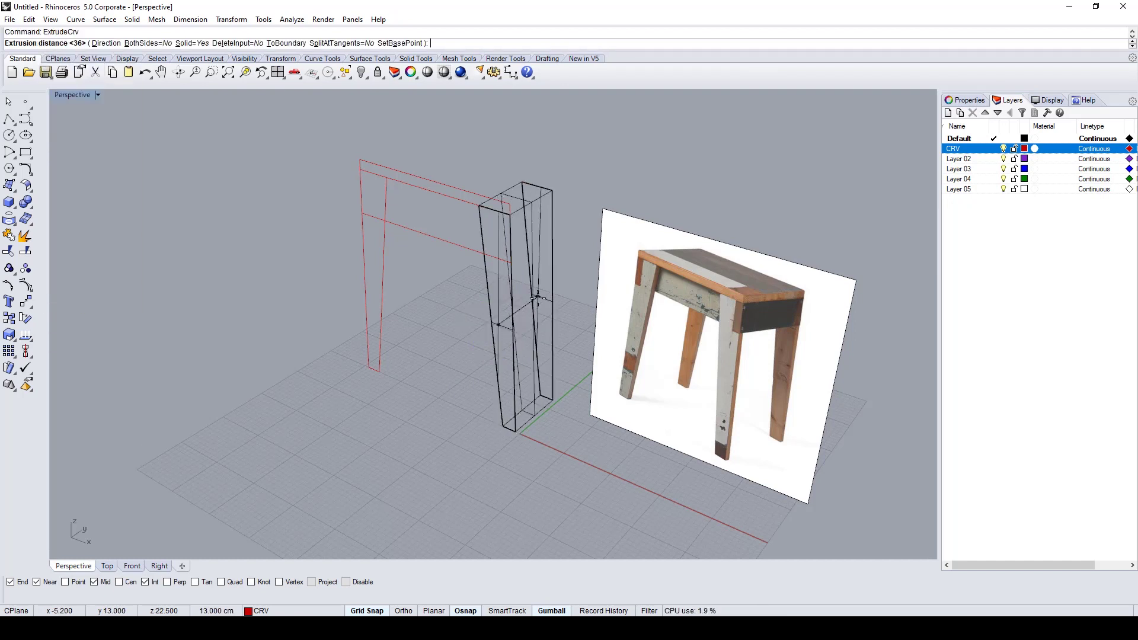
text(1.)
key(Return)
scroll(397, 244, up, 2)
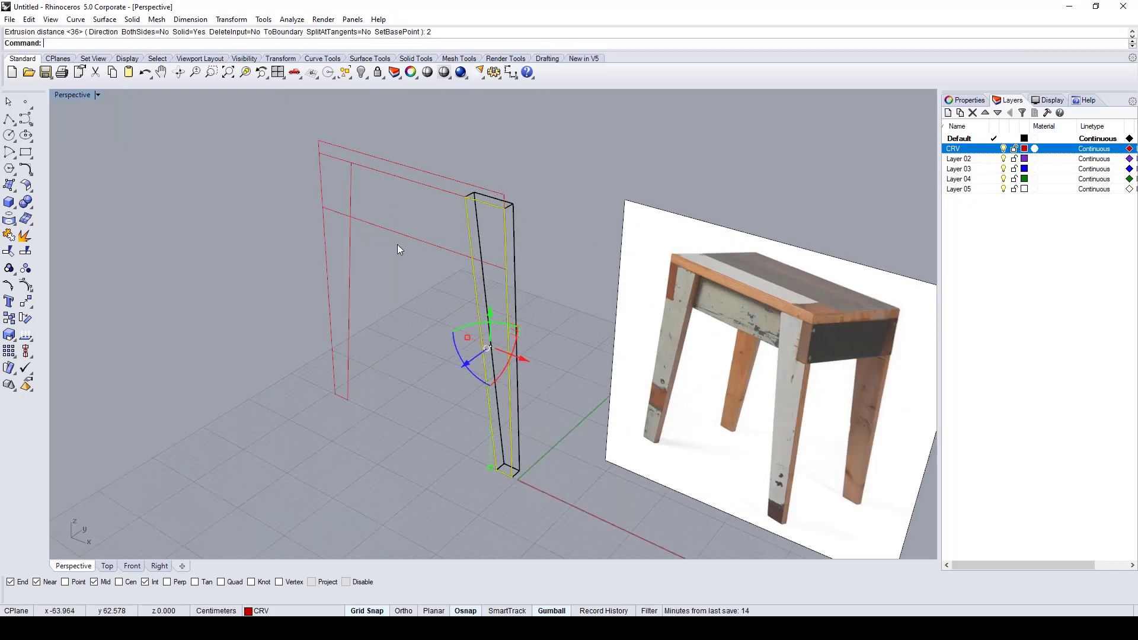
Step: Extrude the closed left leg curve 2 cm into a solid and show the Perspective view in shaded display
click(350, 252)
key(Return)
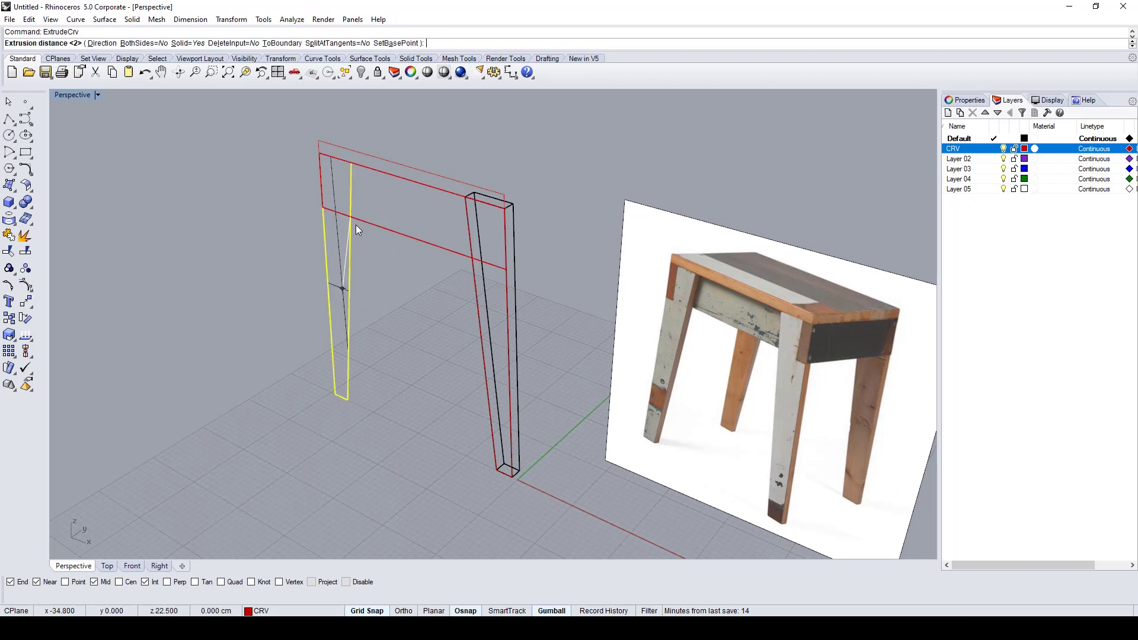
key(Return)
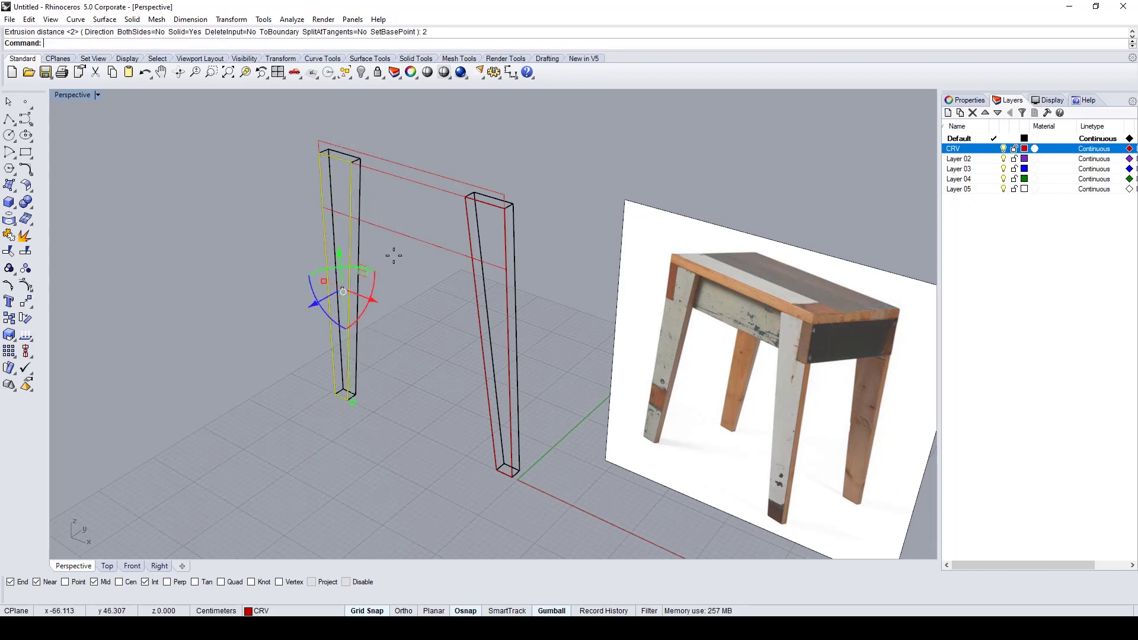
click(603, 229)
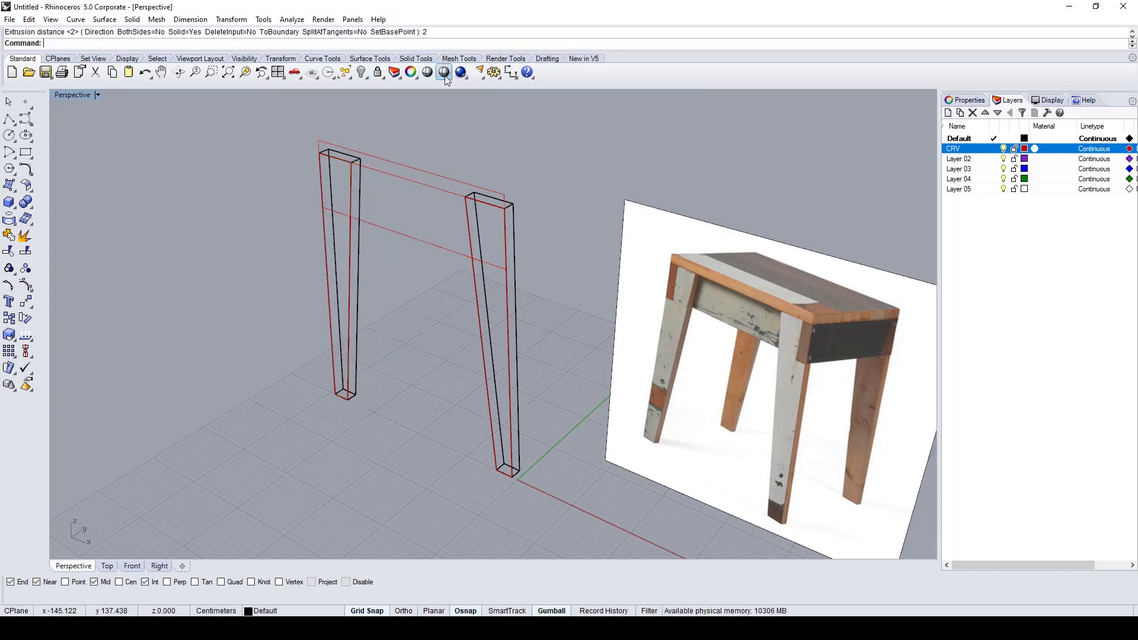
click(445, 73)
mouse_move(614, 187)
right_down()
mouse_move(686, 259)
mouse_move(830, 202)
mouse_move(894, 193)
mouse_move(574, 196)
mouse_move(557, 216)
right_up()
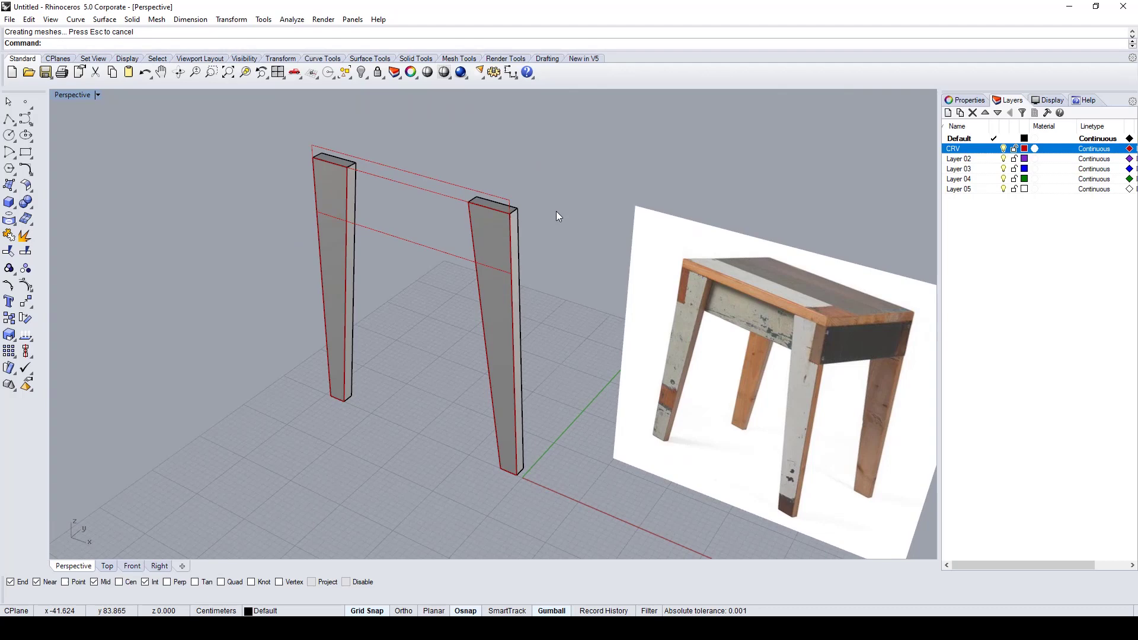
Step: In the Right view, duplicate both leg solids and move the copies about 28 cm toward positive Y as the back legs
double_click(69, 96)
double_click(510, 331)
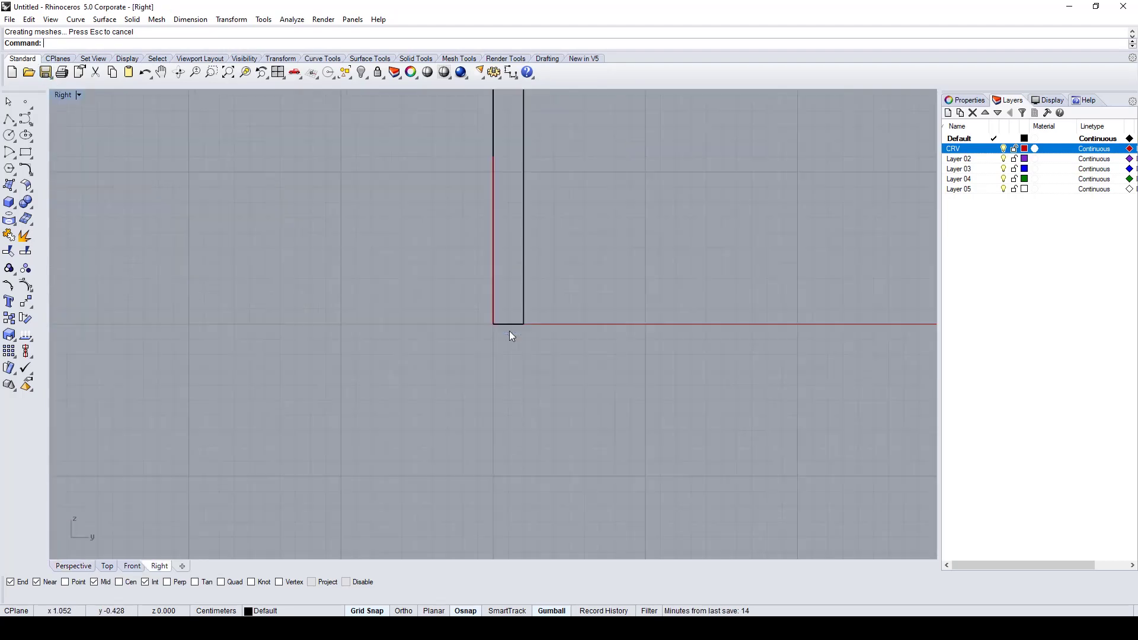
scroll(550, 316, down, 8)
right_drag(533, 312, 350, 484)
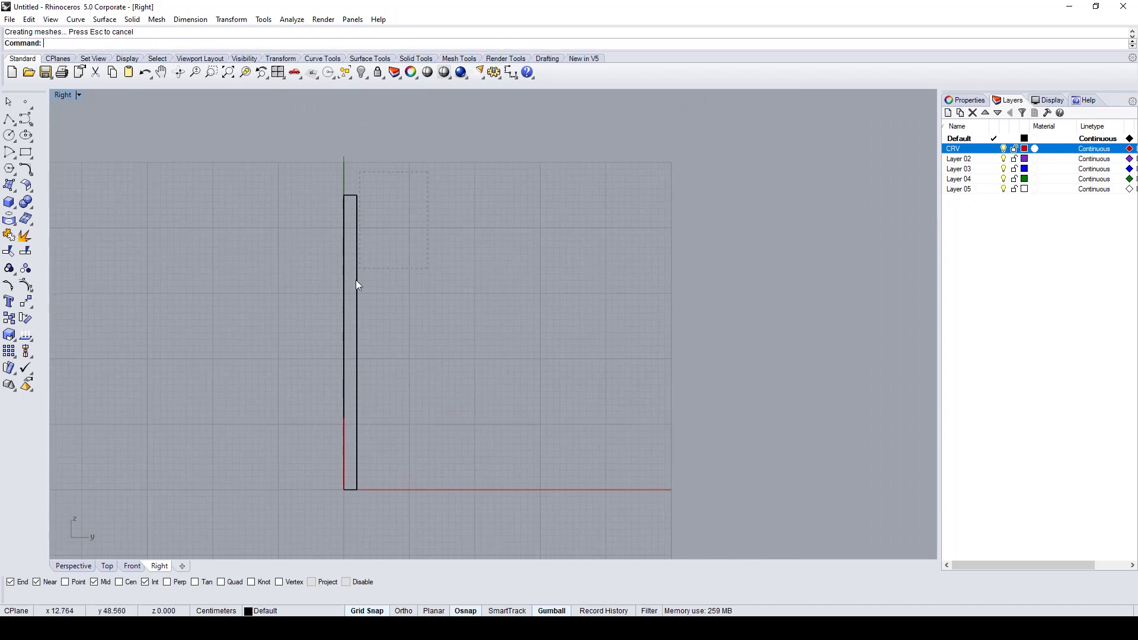
drag(358, 285, 358, 285)
click(387, 343)
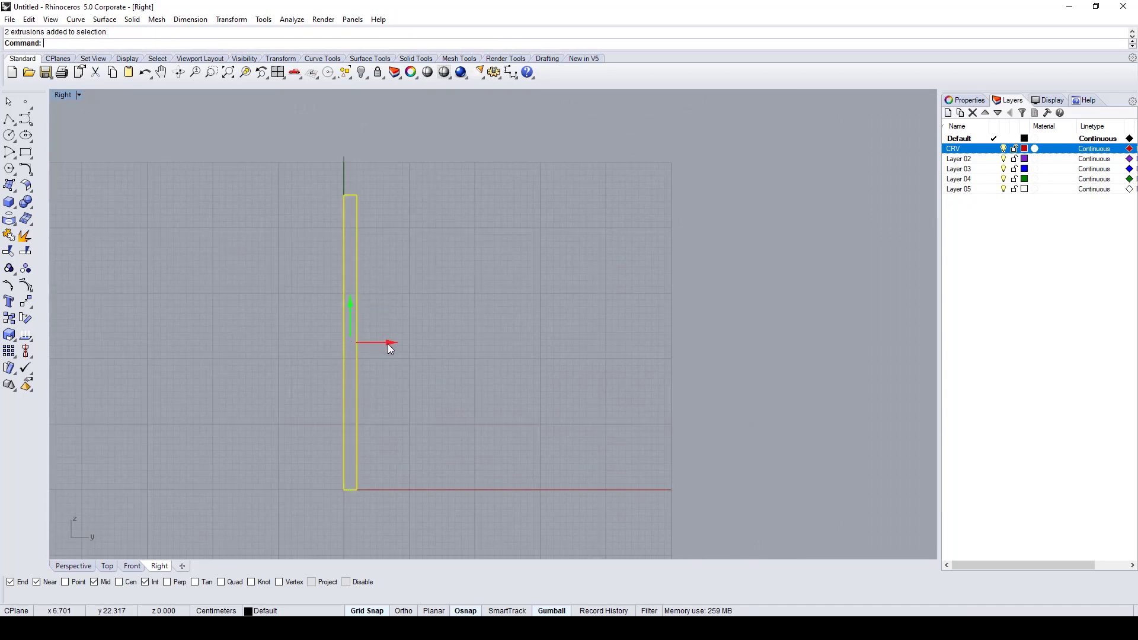
click(423, 349)
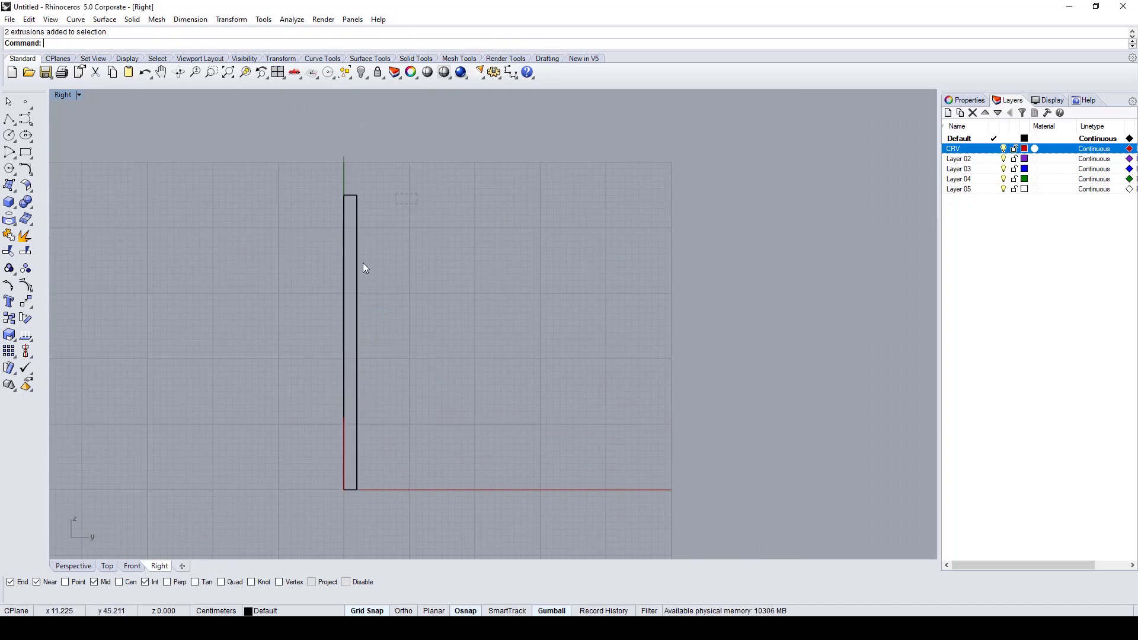
drag(363, 262, 358, 286)
key(ctrl+c)
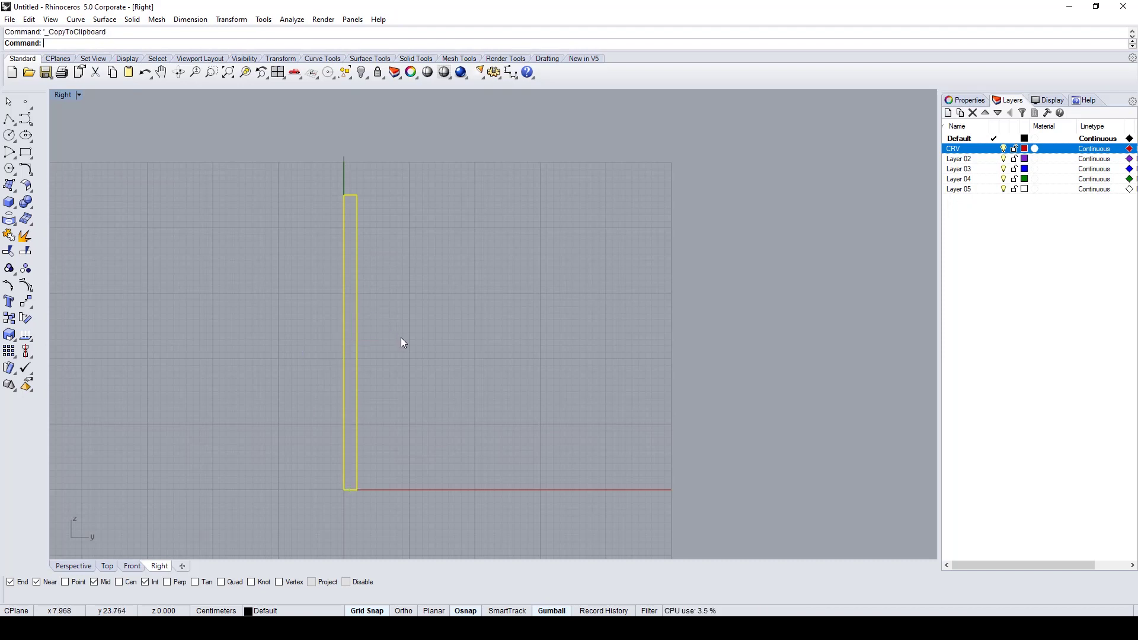
key(ctrl+v)
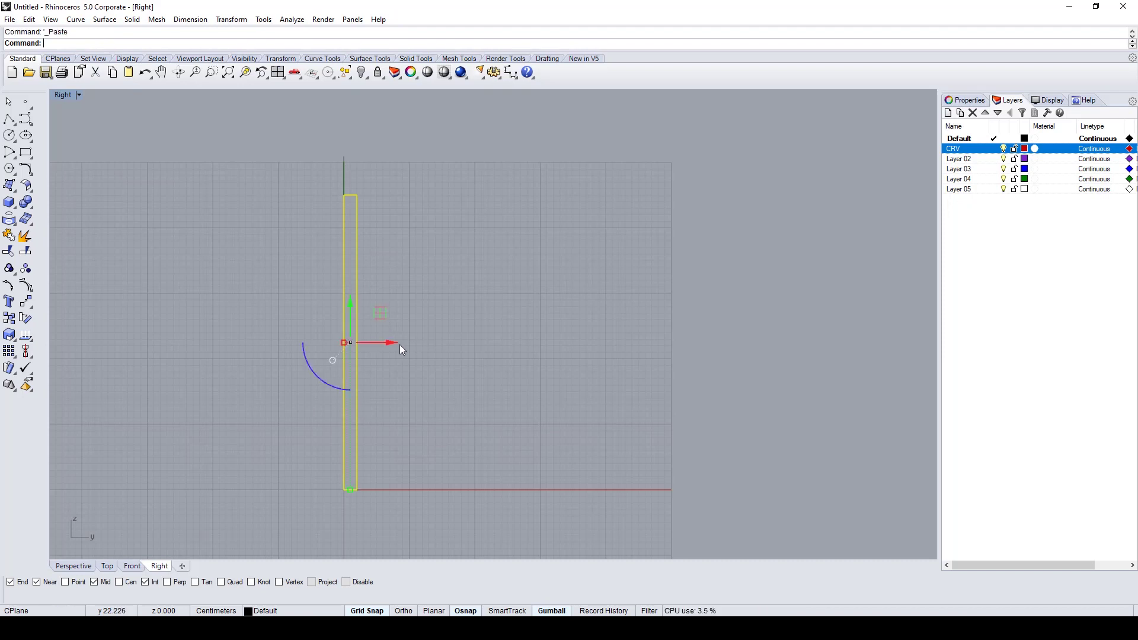
drag(390, 342, 575, 349)
click(633, 286)
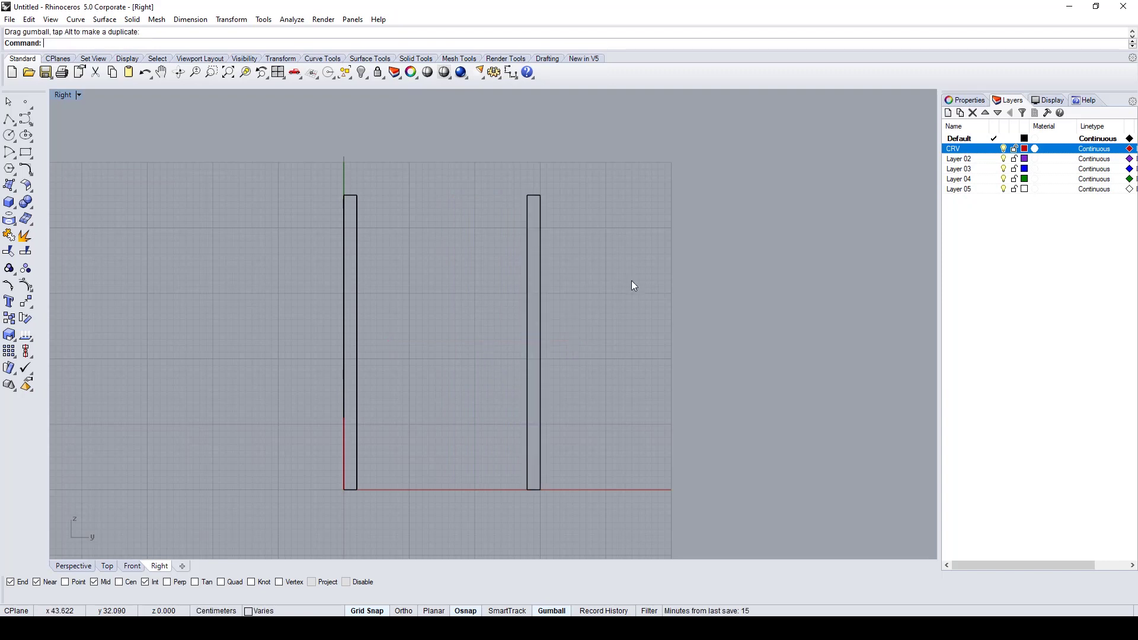
Step: Extrude the seat board curve 30 cm into a solid that ends flush with the outer face of the back legs
double_click(63, 95)
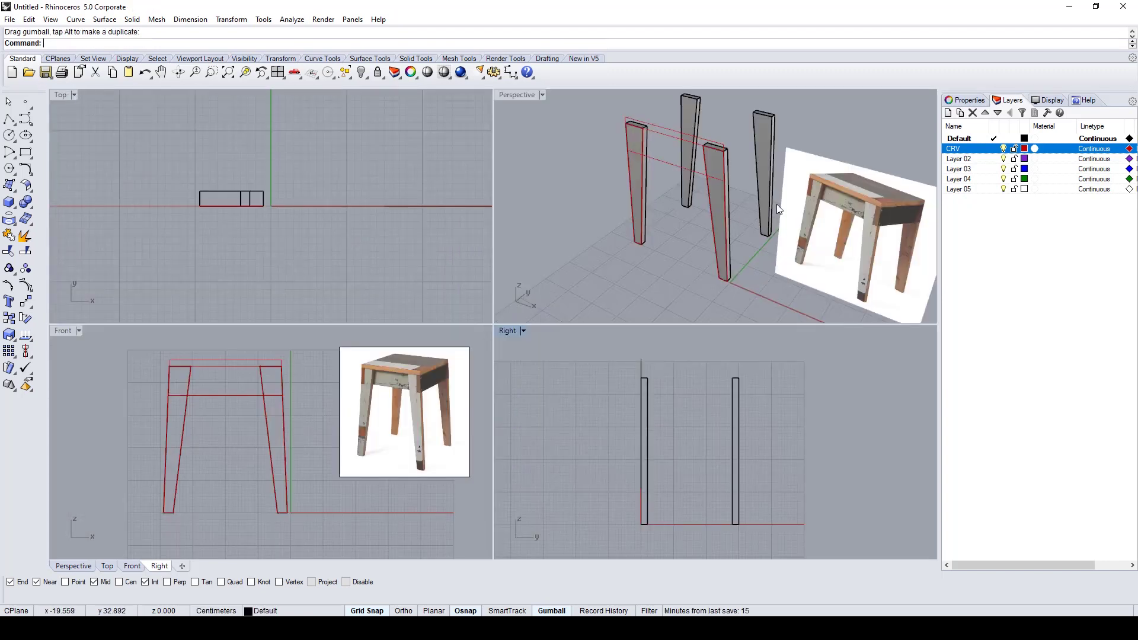
right_drag(778, 209, 853, 151)
text(ExtrudeCrv)
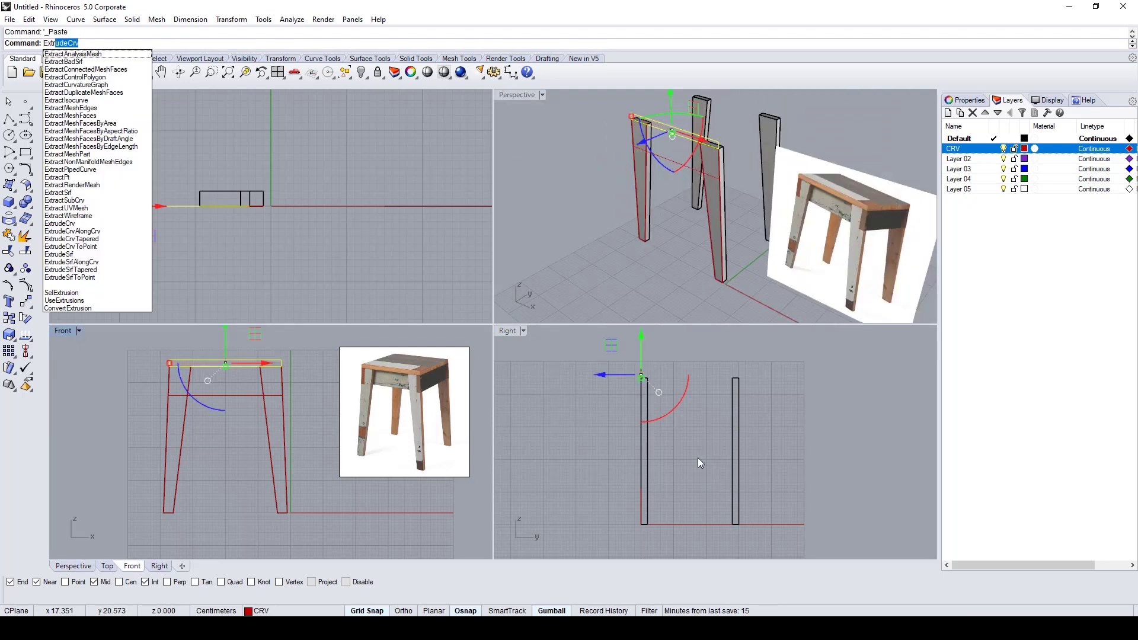
key(Return)
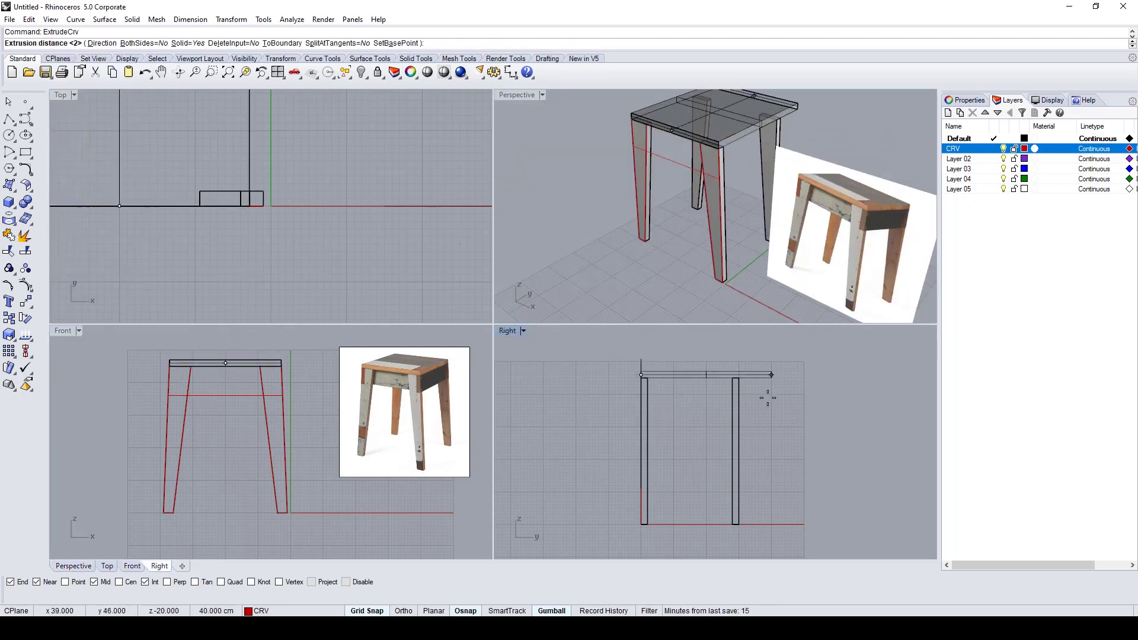
click(752, 381)
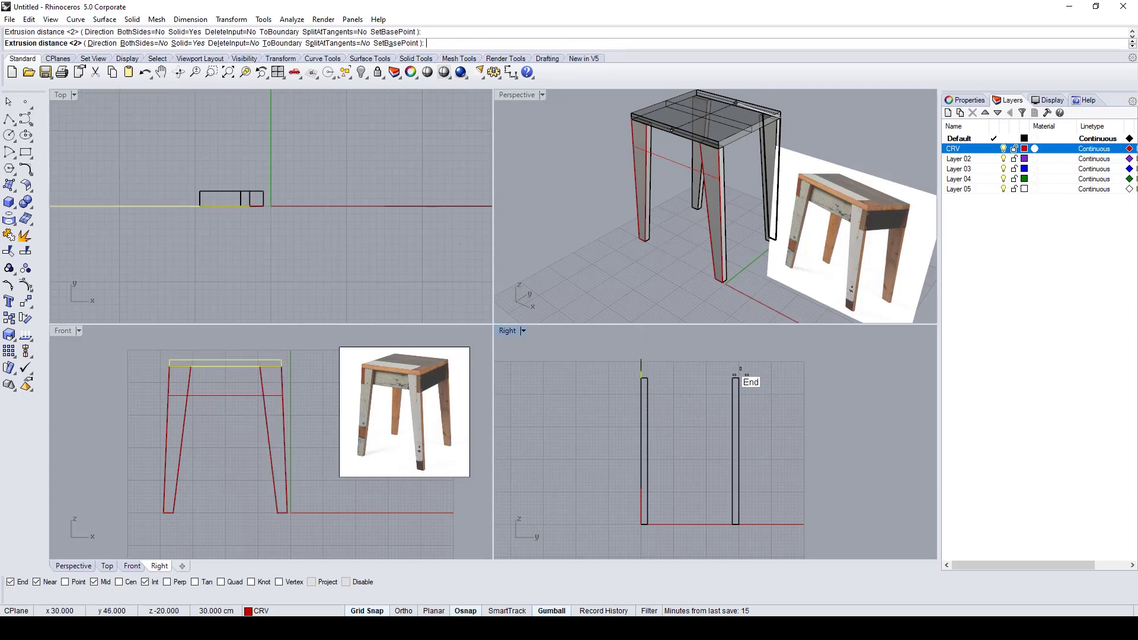
right_click(768, 405)
key(Escape)
key(Escape)
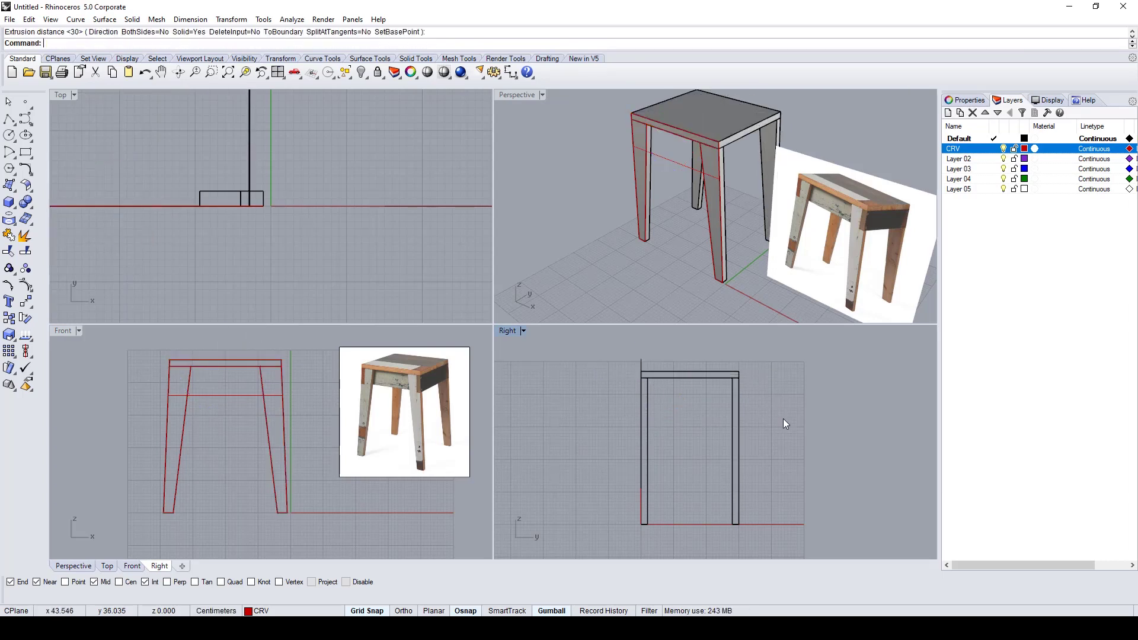
click(715, 377)
click(766, 223)
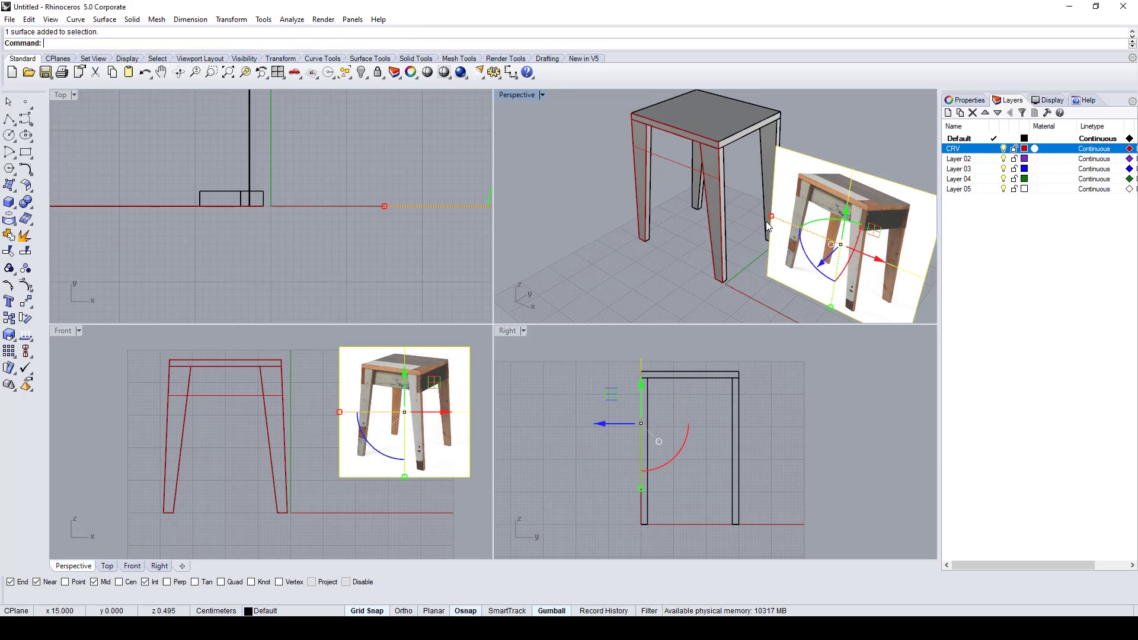
key(Escape)
Step: Try extruding the apron curve 22 cm under the seat, and undo the extrusion
right_drag(805, 133, 902, 190)
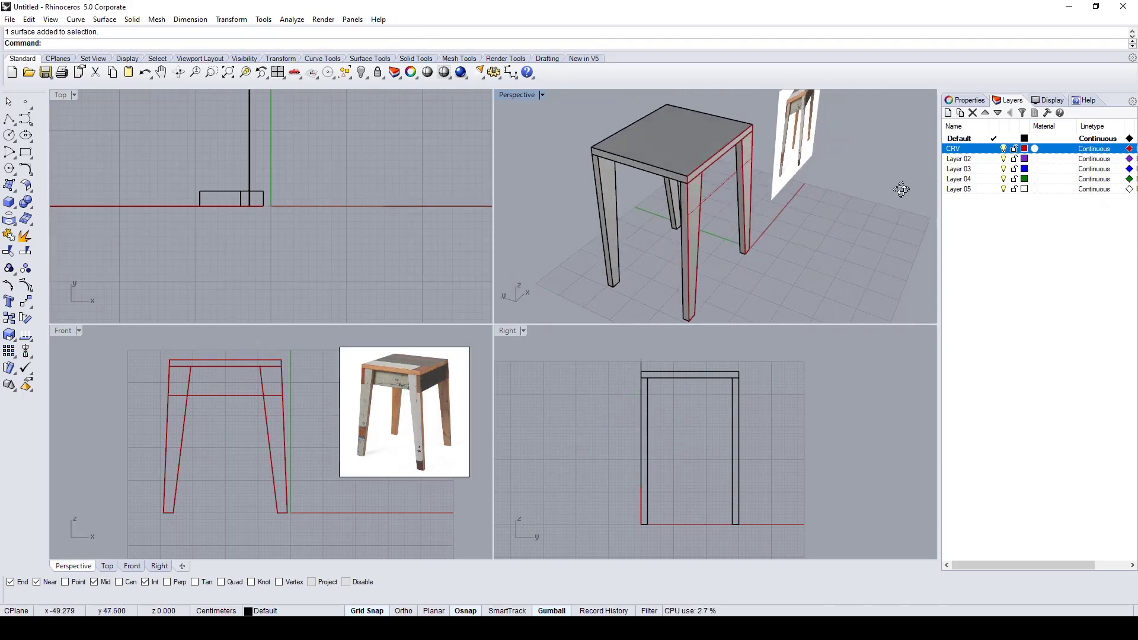
click(750, 188)
text(e)
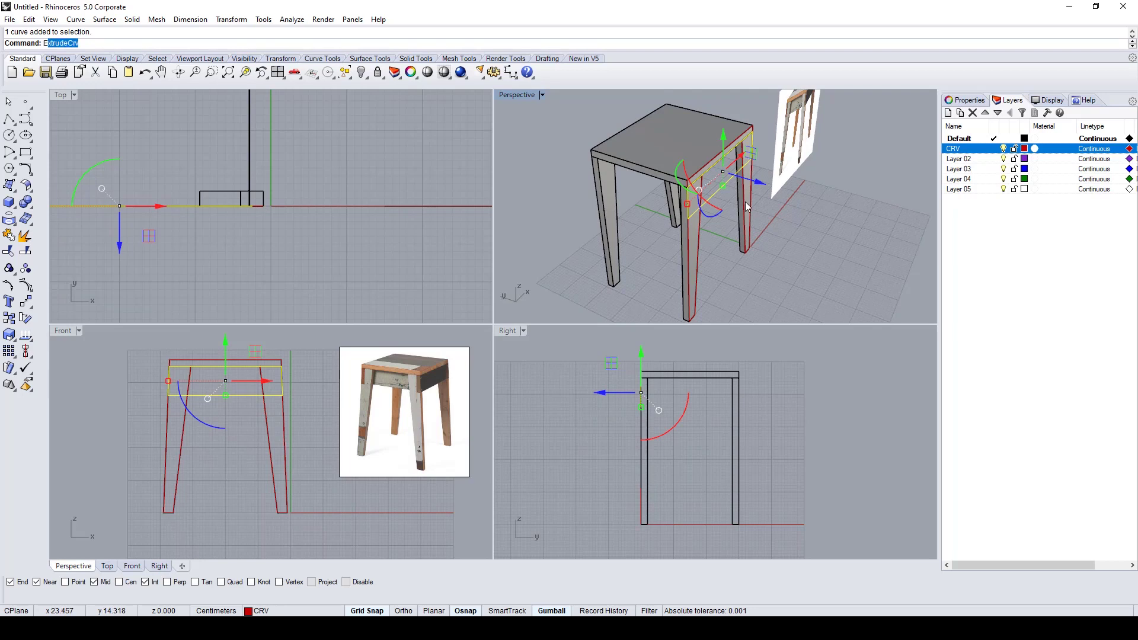
text(xtru)
key(Return)
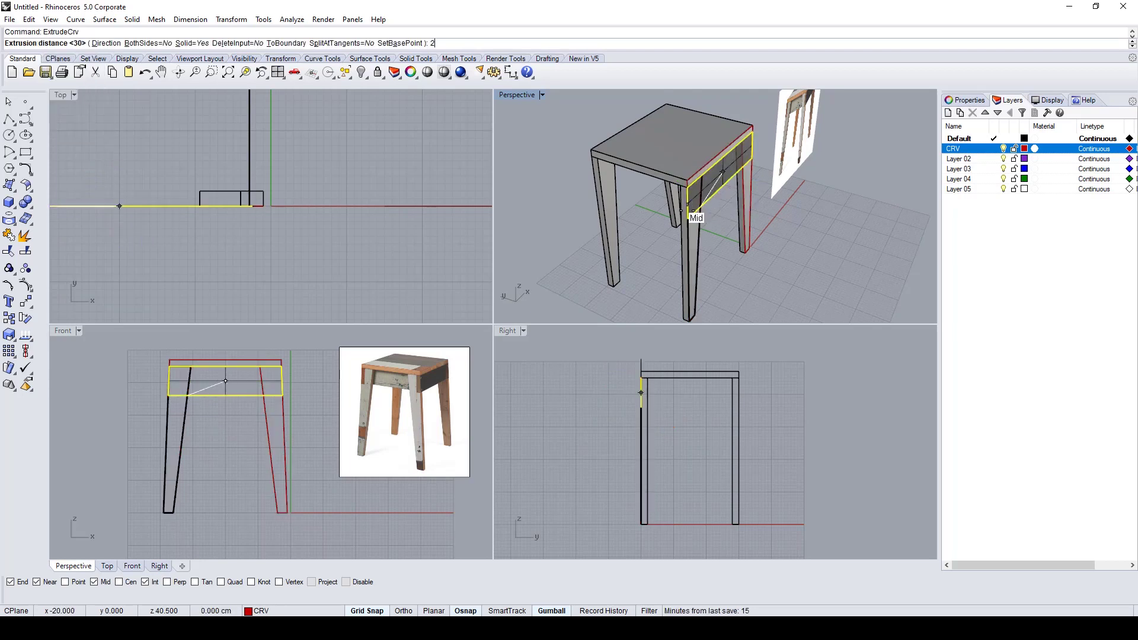
text(22)
key(Return)
key(ctrl+z)
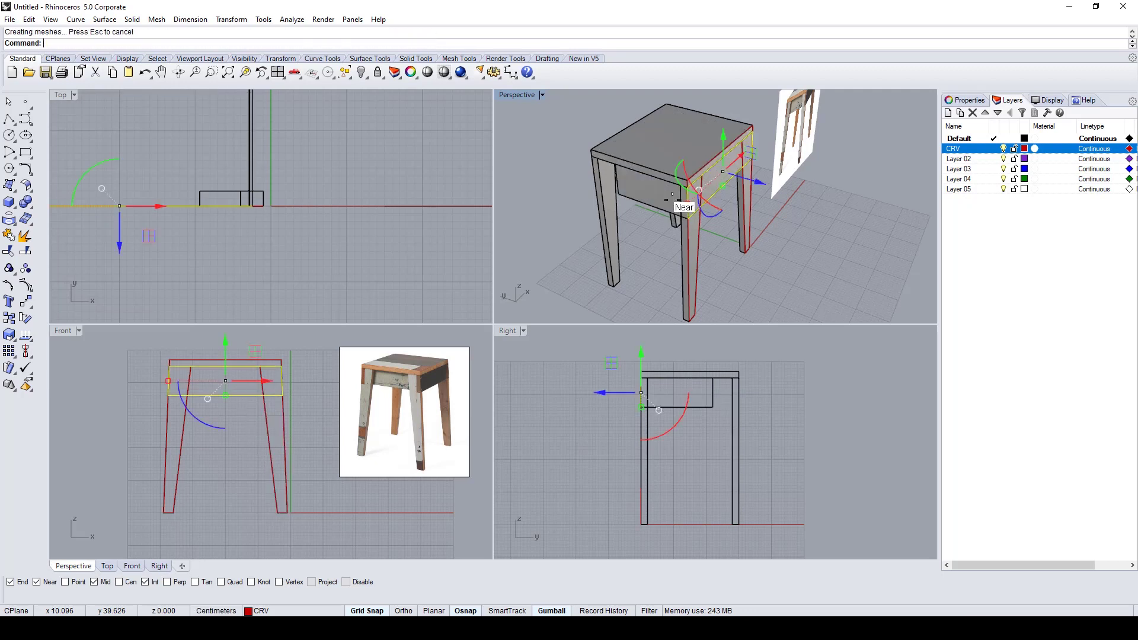
Step: Extrude the closed apron curve 2 cm into a solid board
right_drag(720, 243, 822, 180)
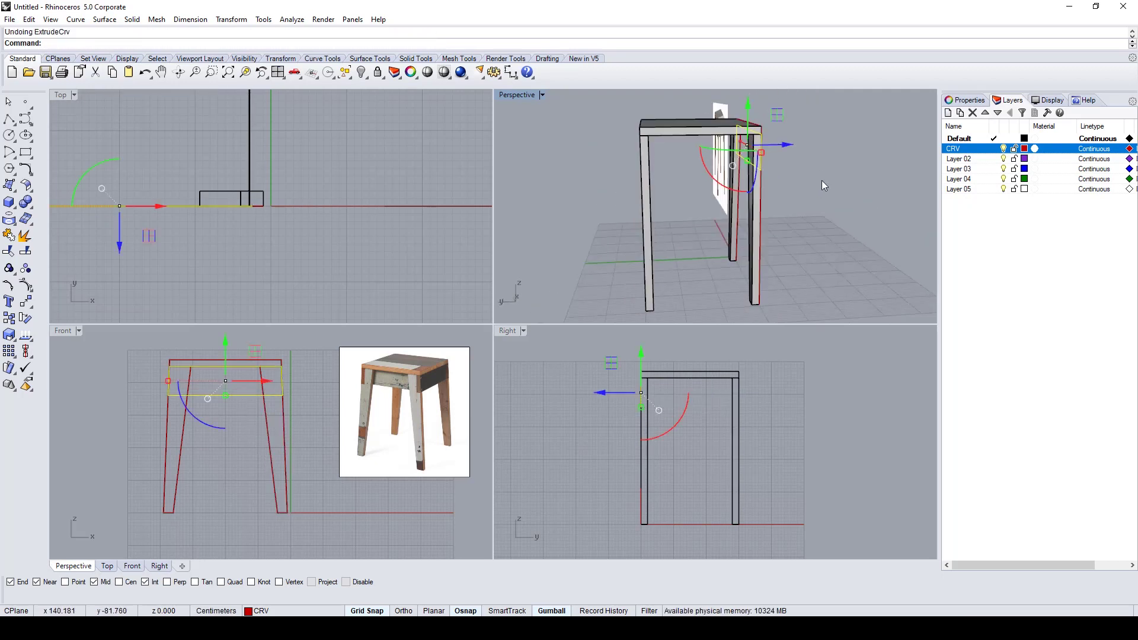
text(extr)
key(Return)
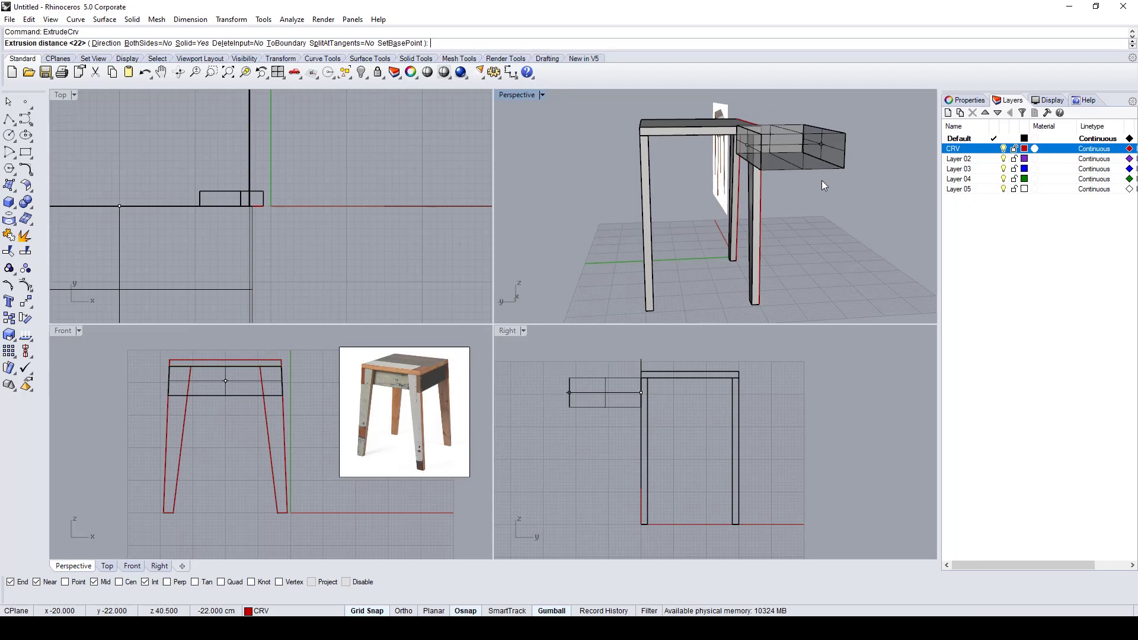
text(2)
key(Return)
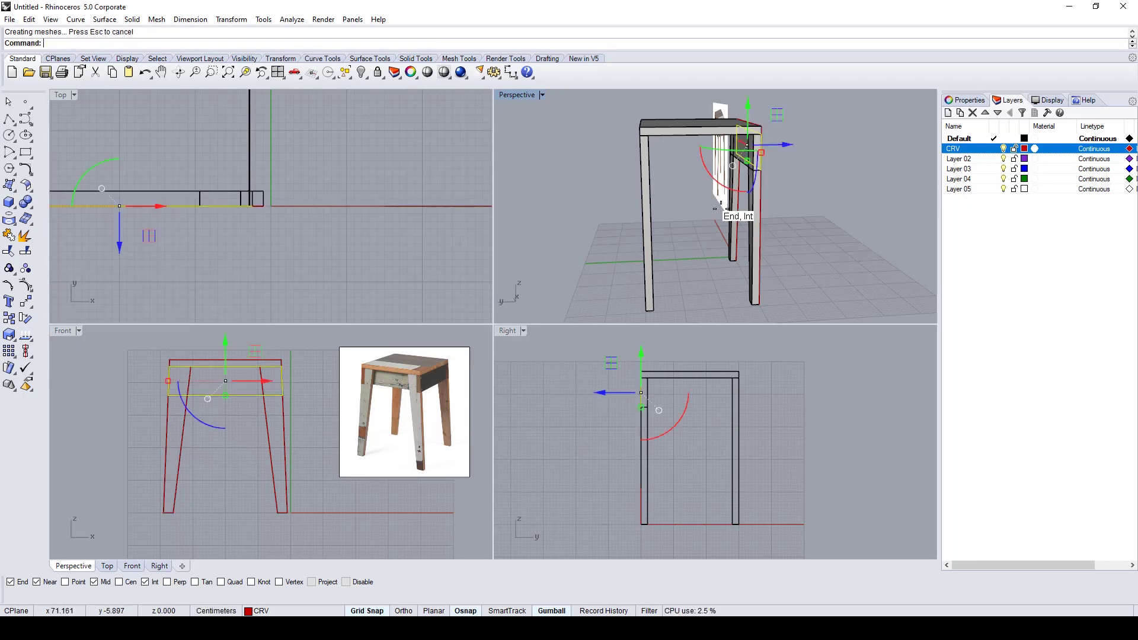
Step: Move the apron solid about 2 cm inward so it sits directly behind the front legs
scroll(745, 140, up, 5)
click(728, 149)
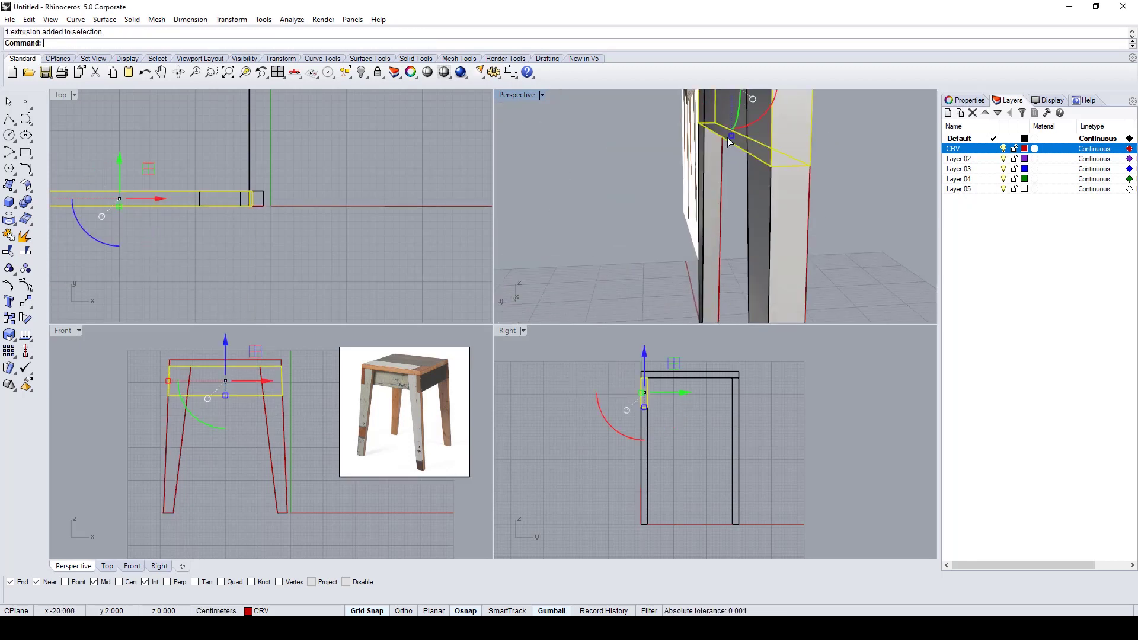
scroll(701, 152, down, 5)
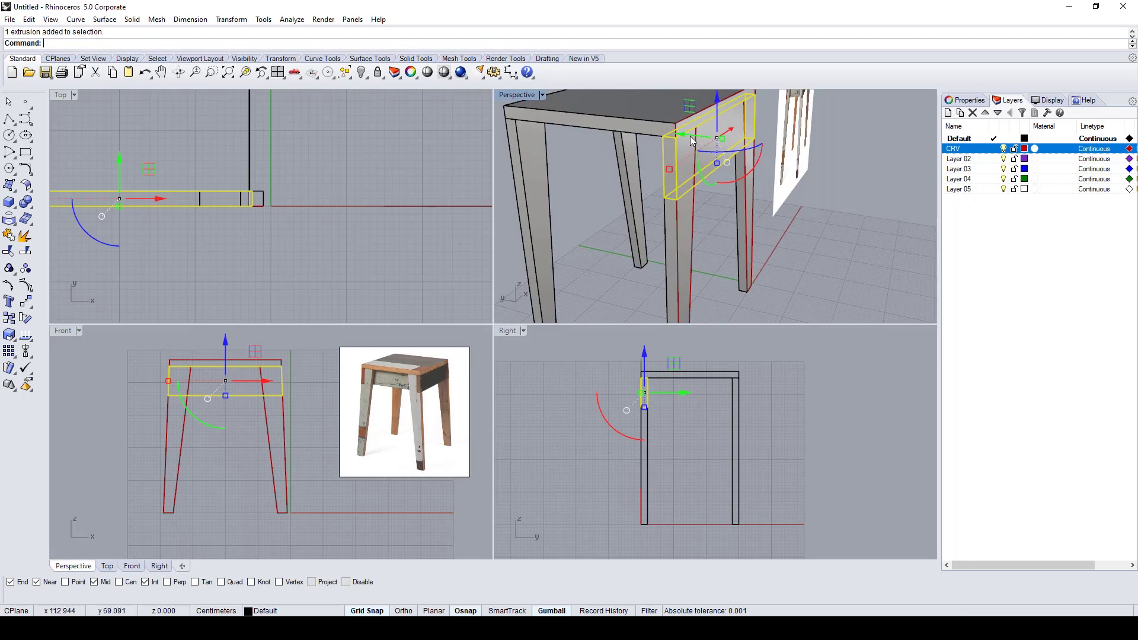
drag(695, 136, 683, 137)
Step: Duplicate the apron solid and move the copy along Y against the inner faces of the back legs
right_drag(735, 207, 758, 203)
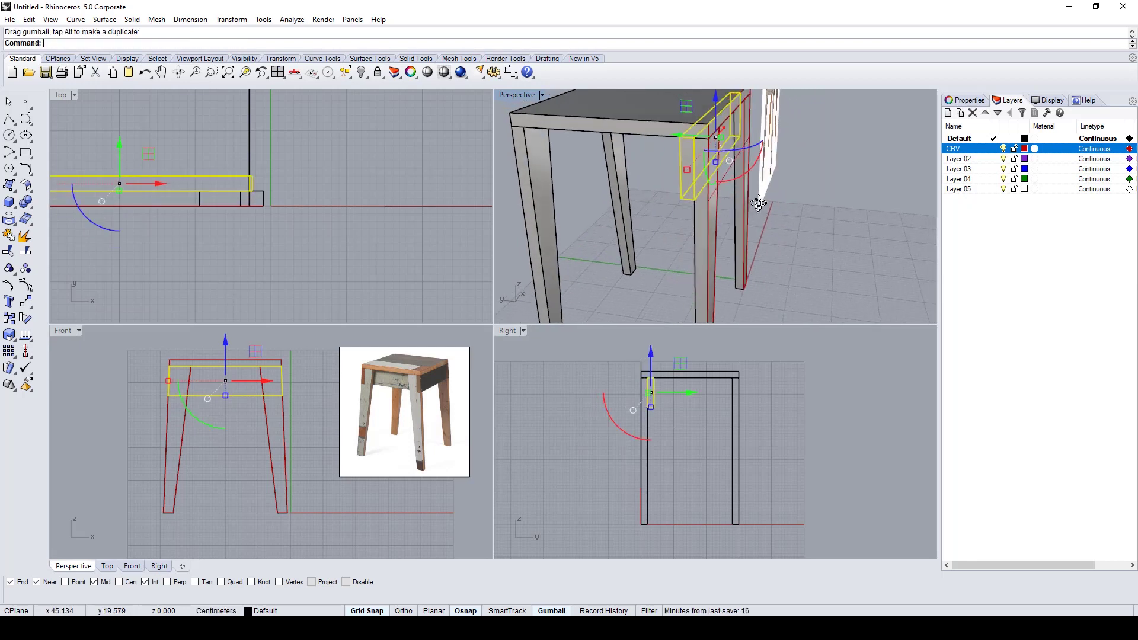
key(ctrl+v)
drag(677, 139, 557, 123)
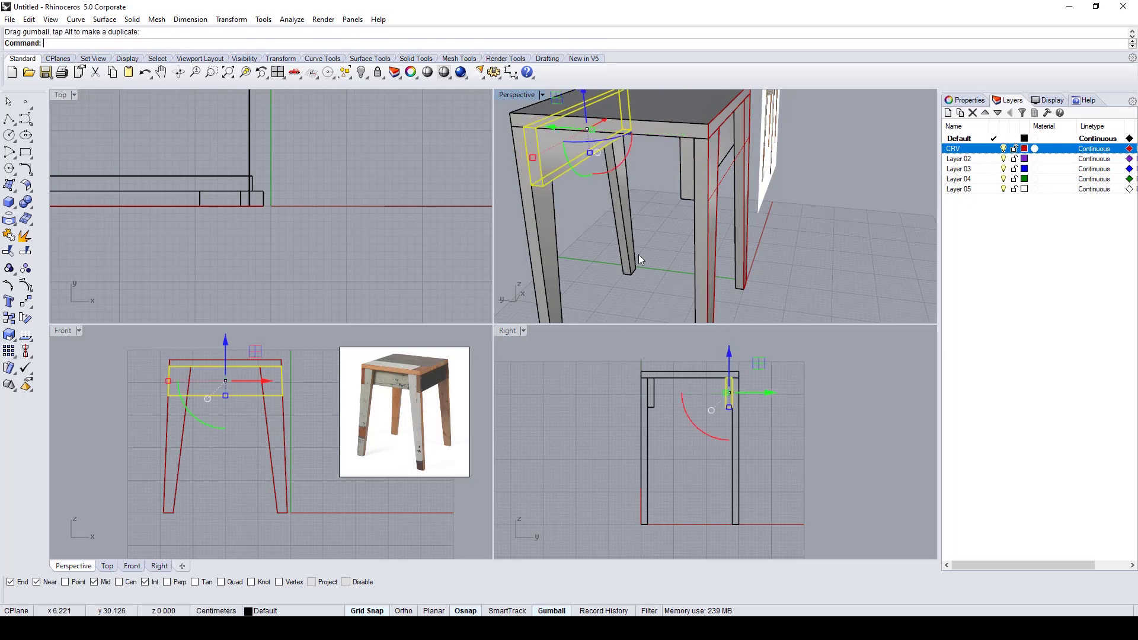
Step: Inspect the stool's aprons and legs from several angles and compare them with the reference picture
click(633, 255)
click(818, 414)
scroll(666, 206, down, 6)
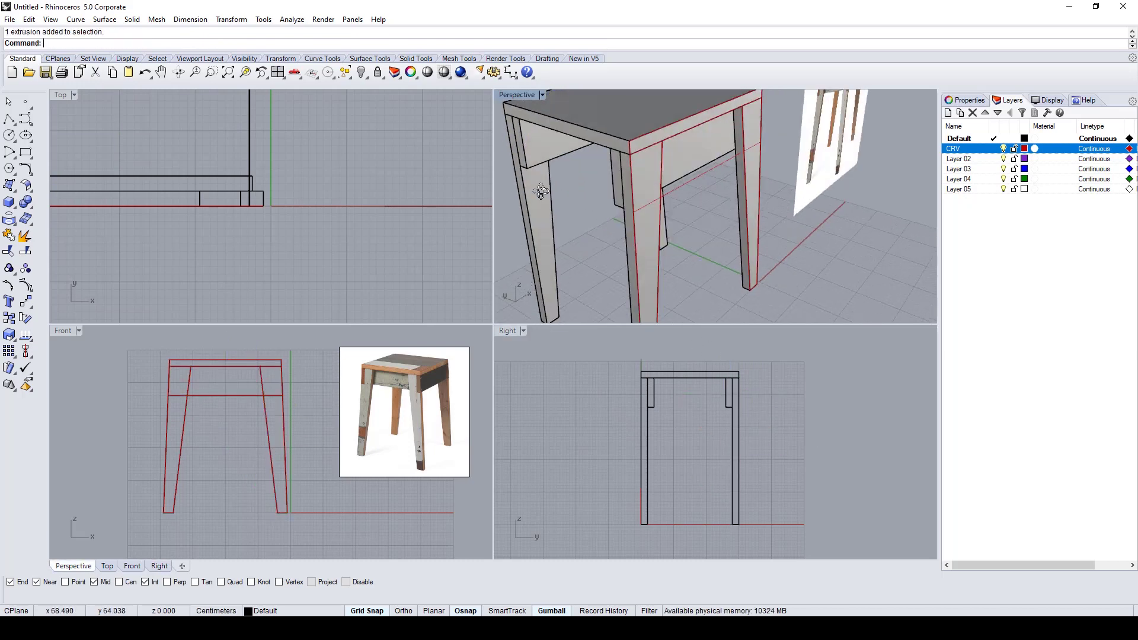
right_drag(697, 190, 669, 165)
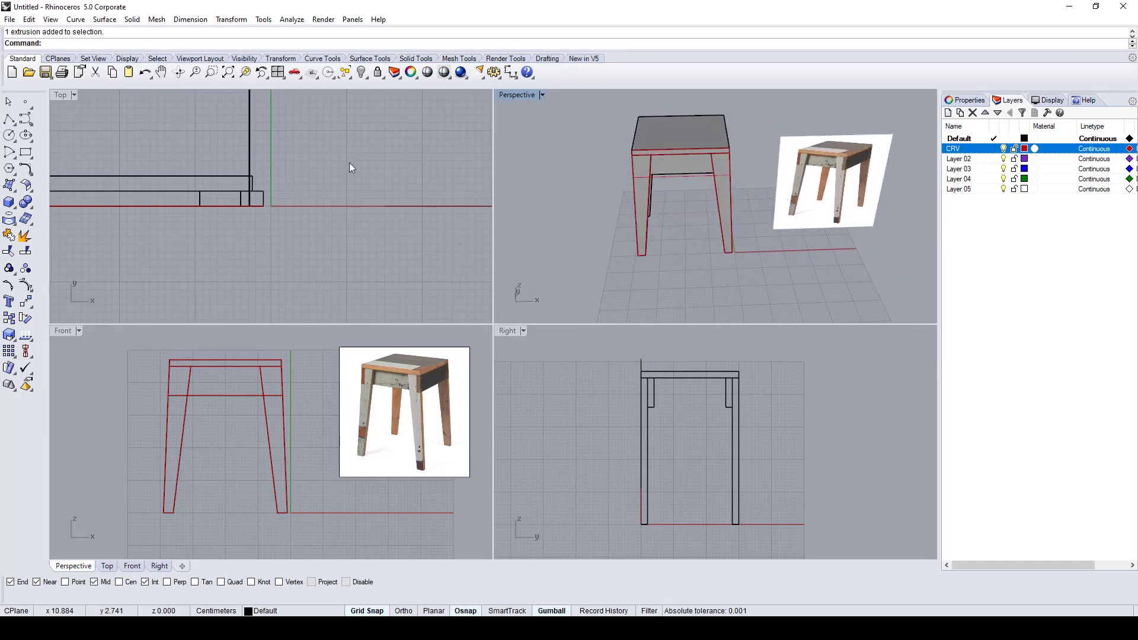
scroll(306, 178, down, 4)
scroll(704, 183, up, 2)
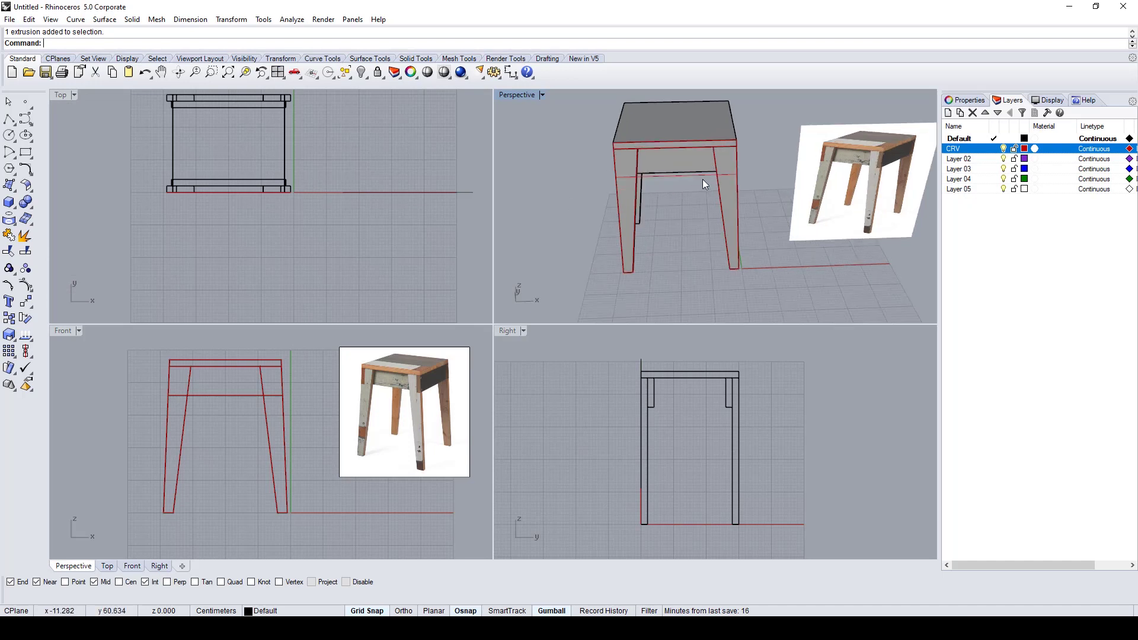
right_drag(704, 183, 829, 180)
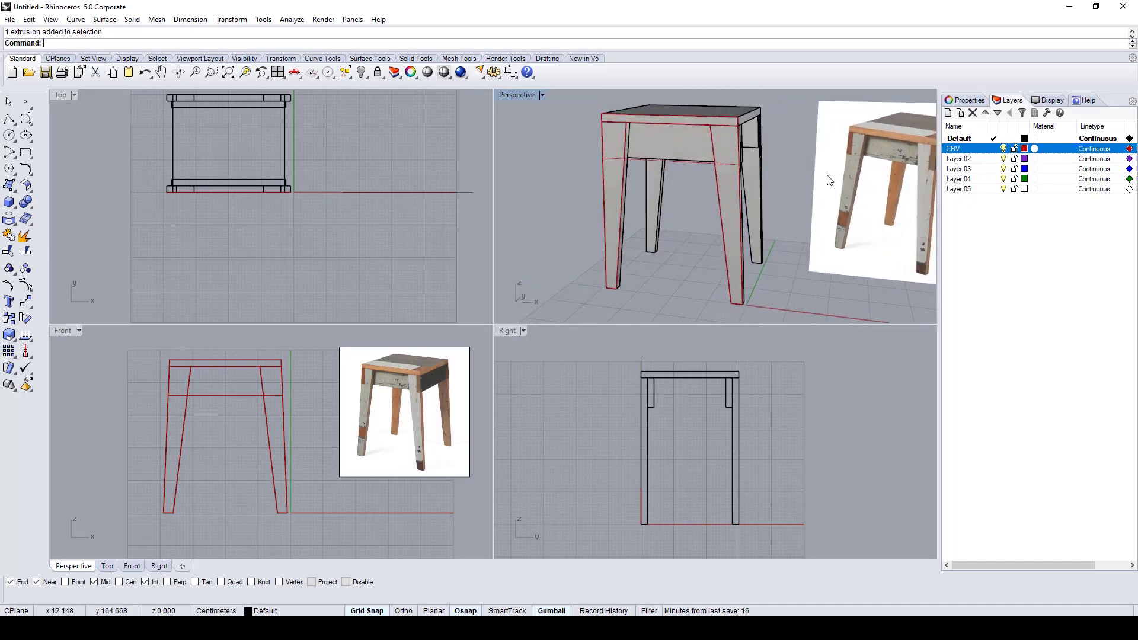
Step: Hide the reference picture and save the model as Simple_Stool_02
click(829, 180)
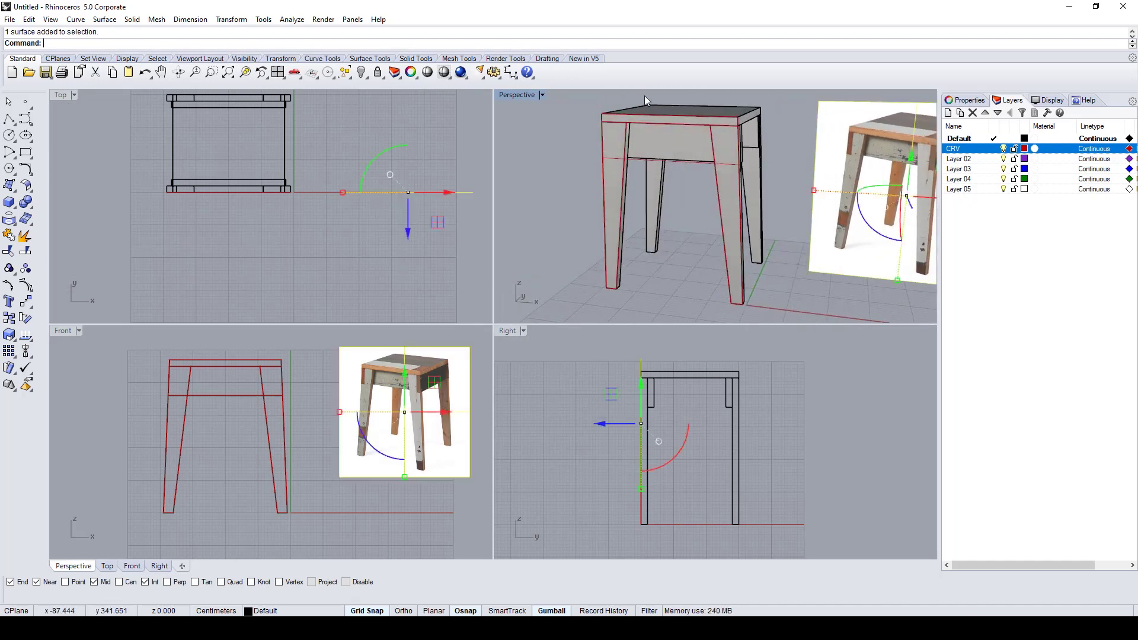
click(361, 73)
right_drag(800, 172, 734, 153)
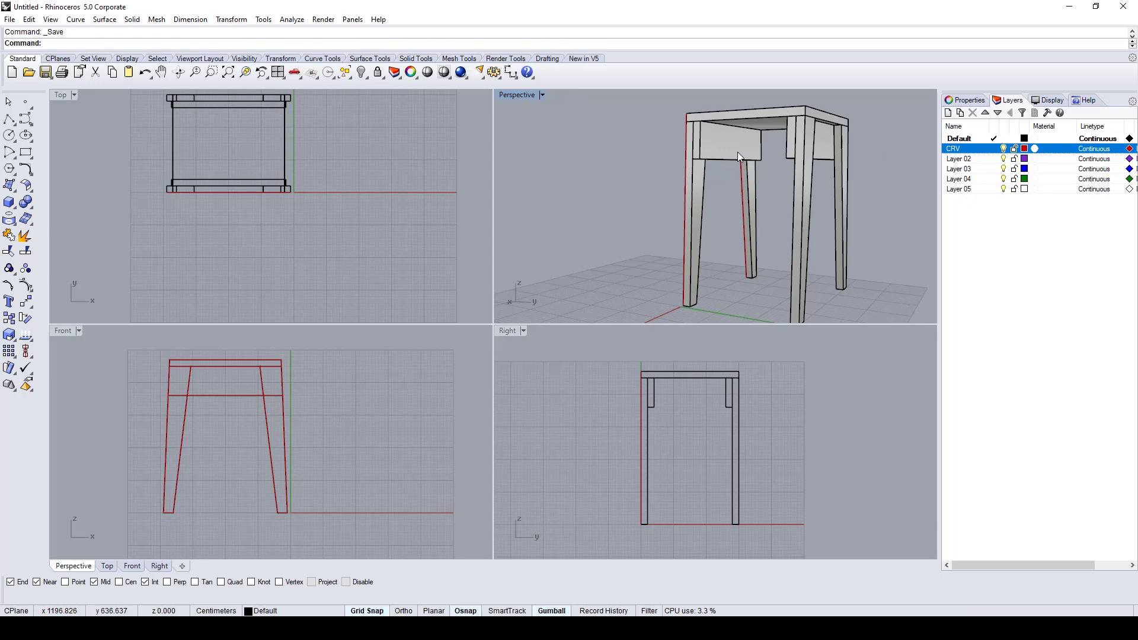
key(ctrl+s)
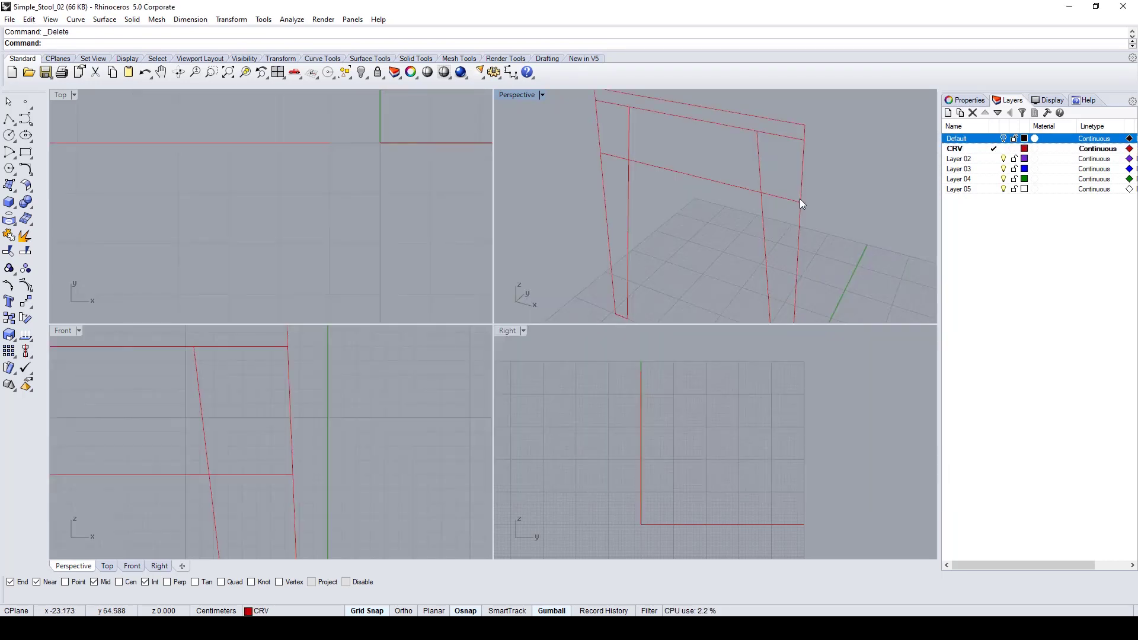
Step: Select the closed apron curve and the leg curve nearest the origin in turn to check their outlines
scroll(800, 203, up, 2)
click(800, 204)
scroll(802, 212, down, 2)
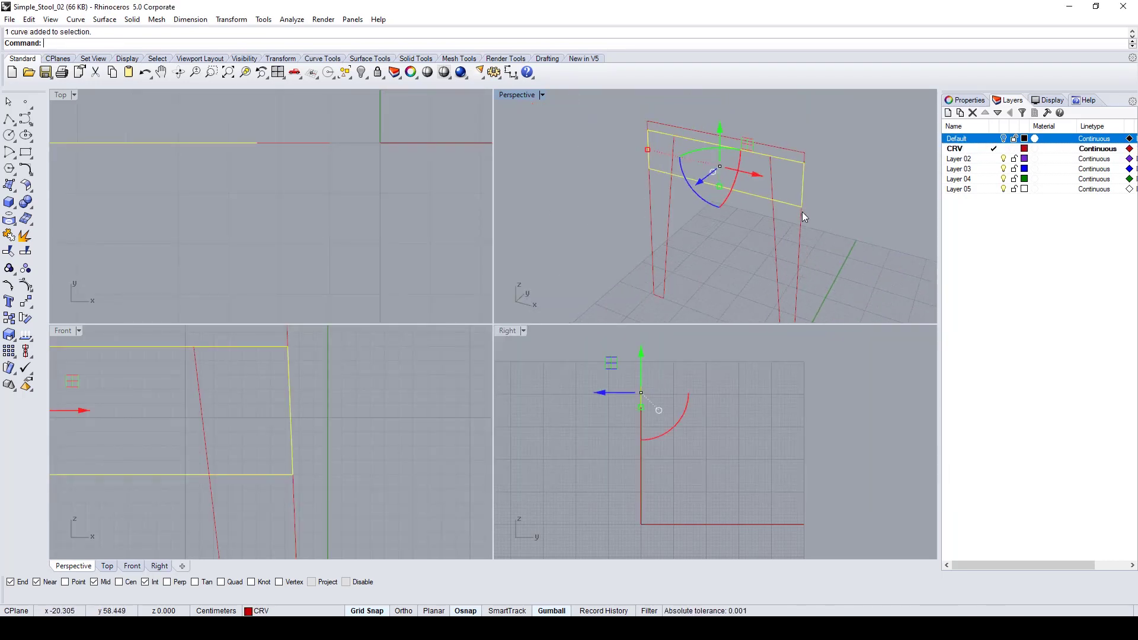
click(802, 222)
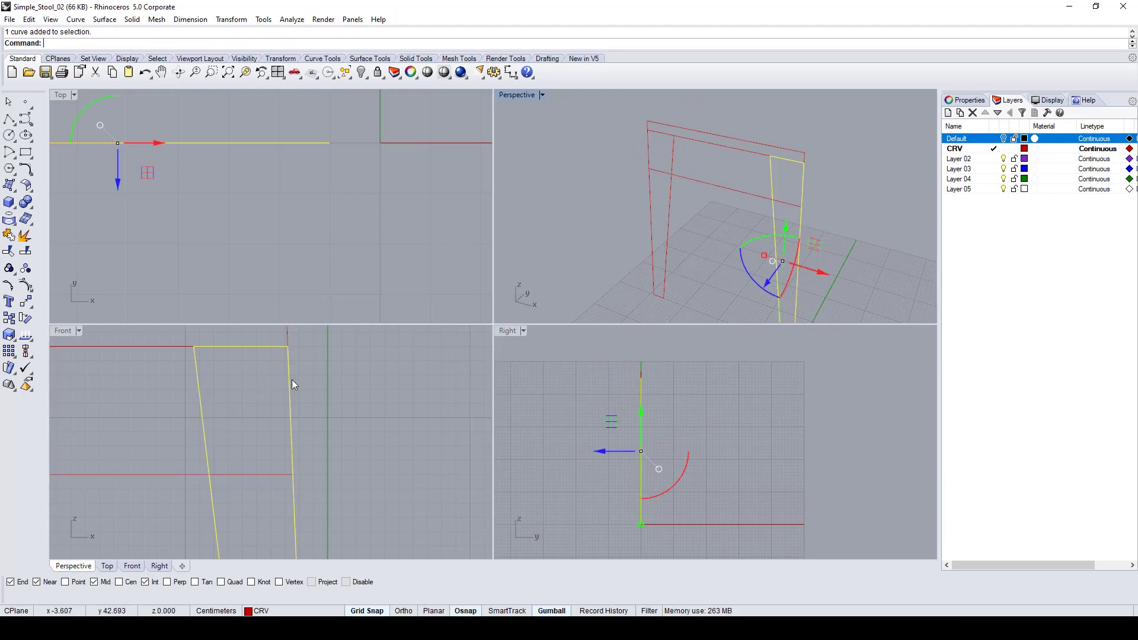
scroll(337, 386, down, 6)
click(426, 450)
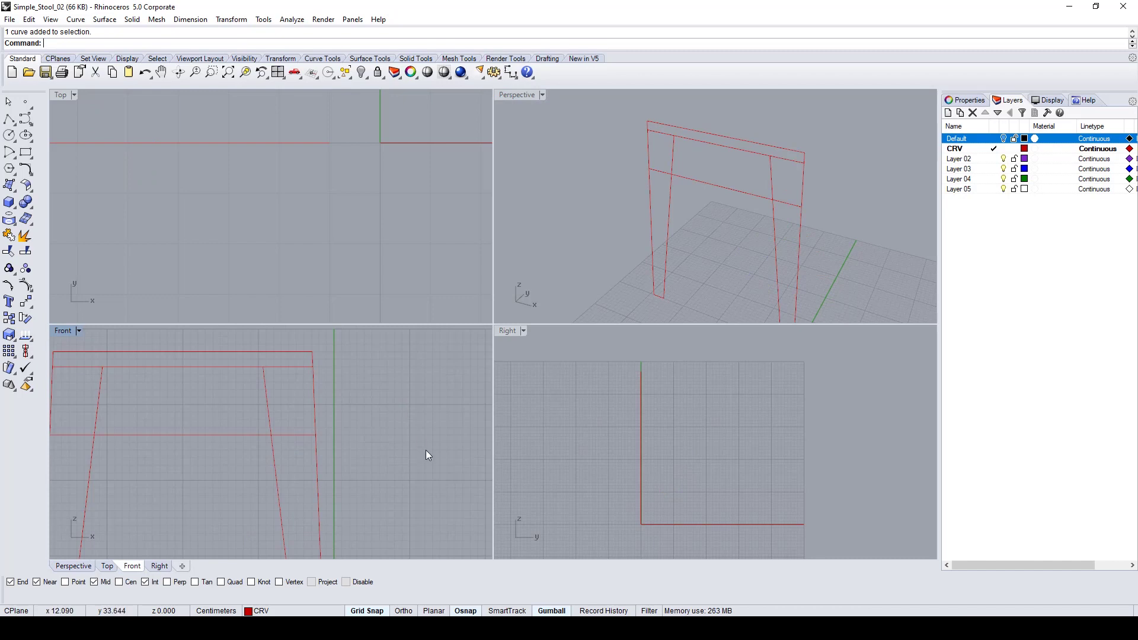
Step: Draw a 2 cm line from the apron's upper corner nearest the origin, inward along its top edge
click(9, 118)
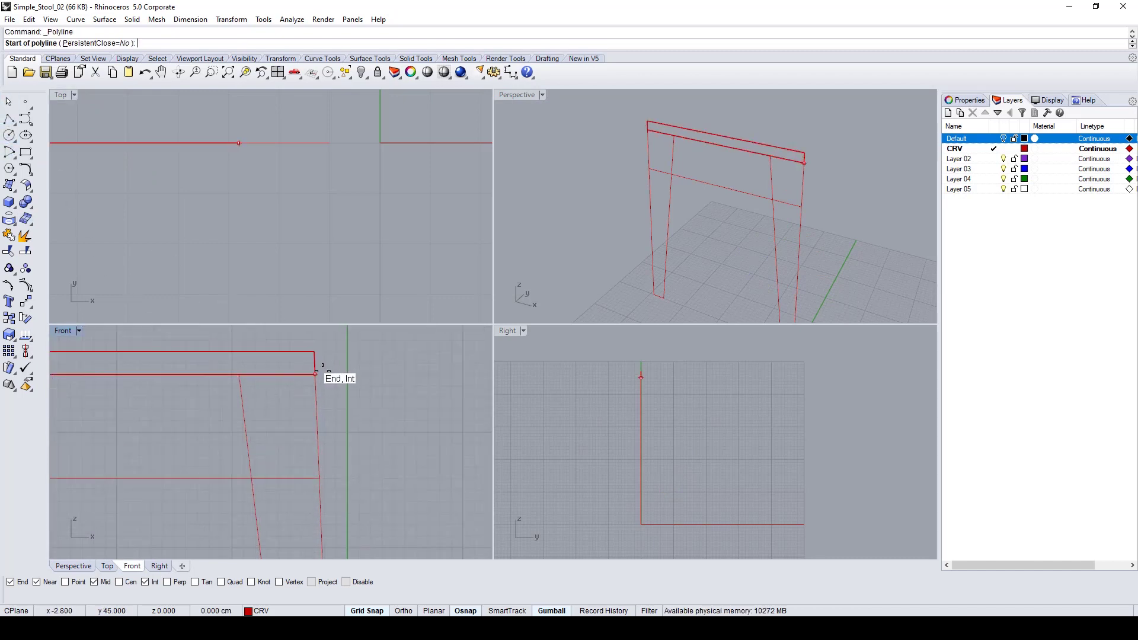
scroll(321, 377, up, 4)
click(309, 378)
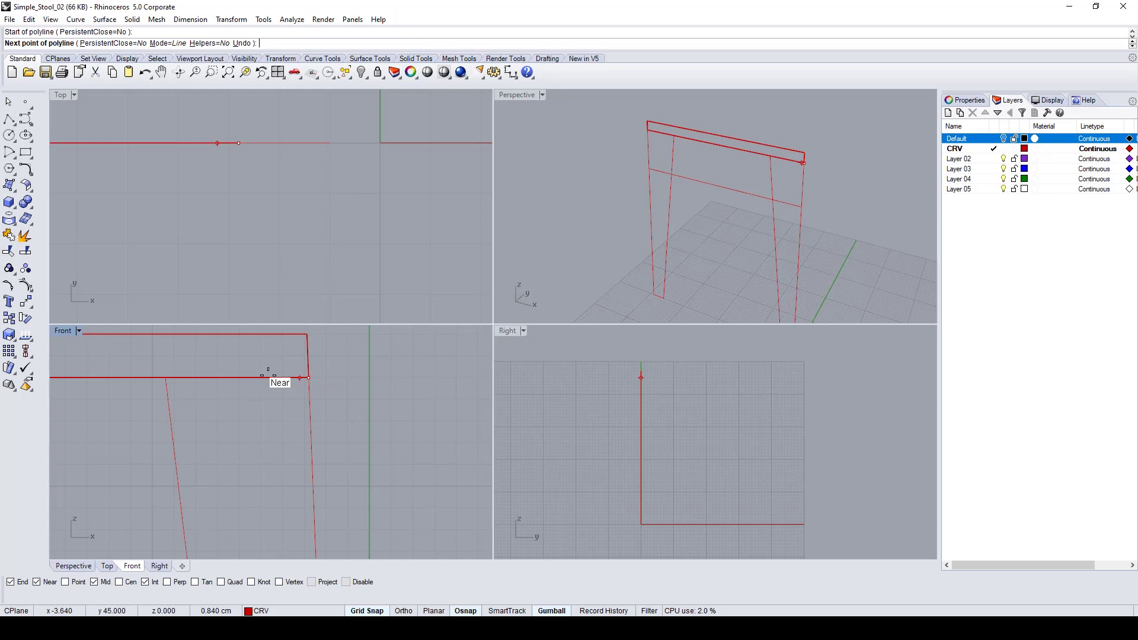
key(Return)
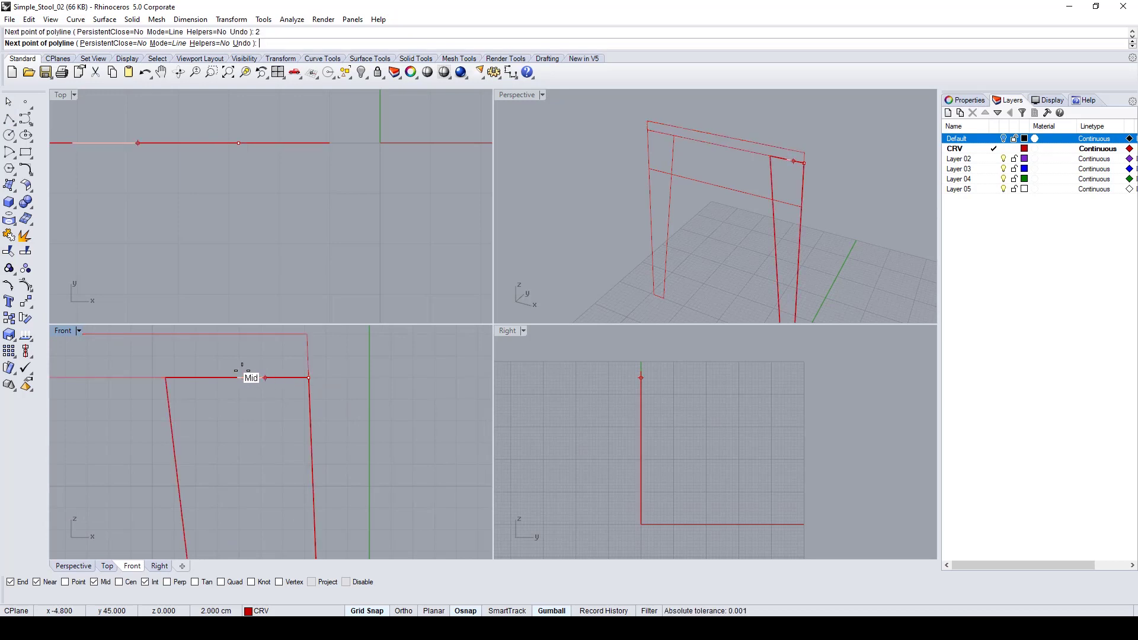
click(242, 372)
scroll(292, 466, down, 2)
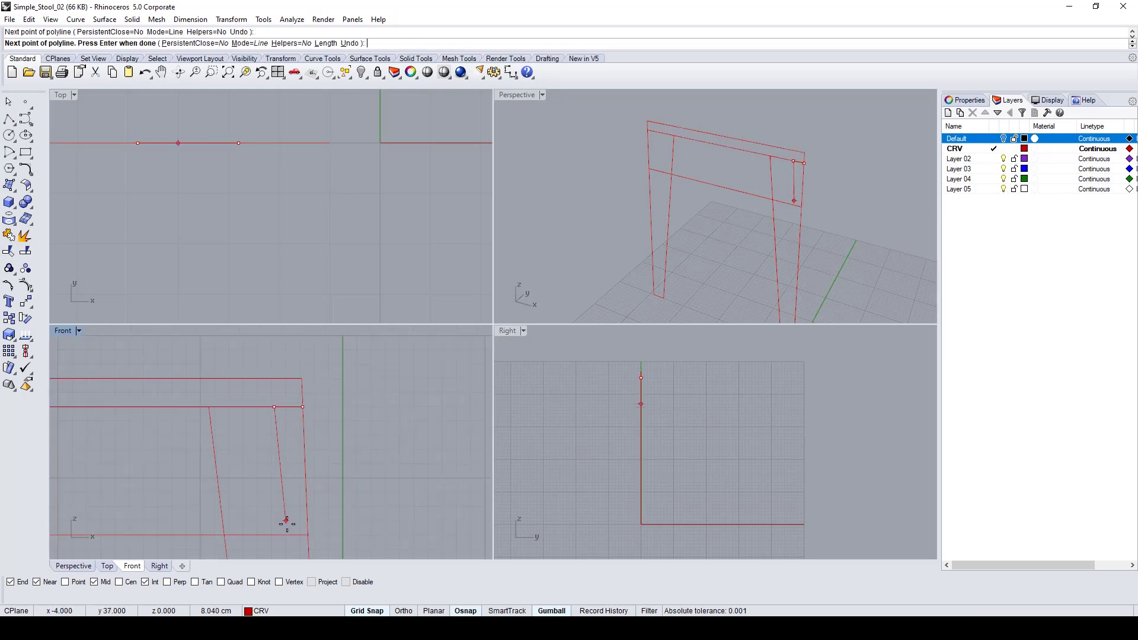
key(Return)
Step: Draw a polyline from the apron's lower outer corner 2 cm inward along the bottom edge and up to the inner end of the short top line
key(Return)
click(298, 536)
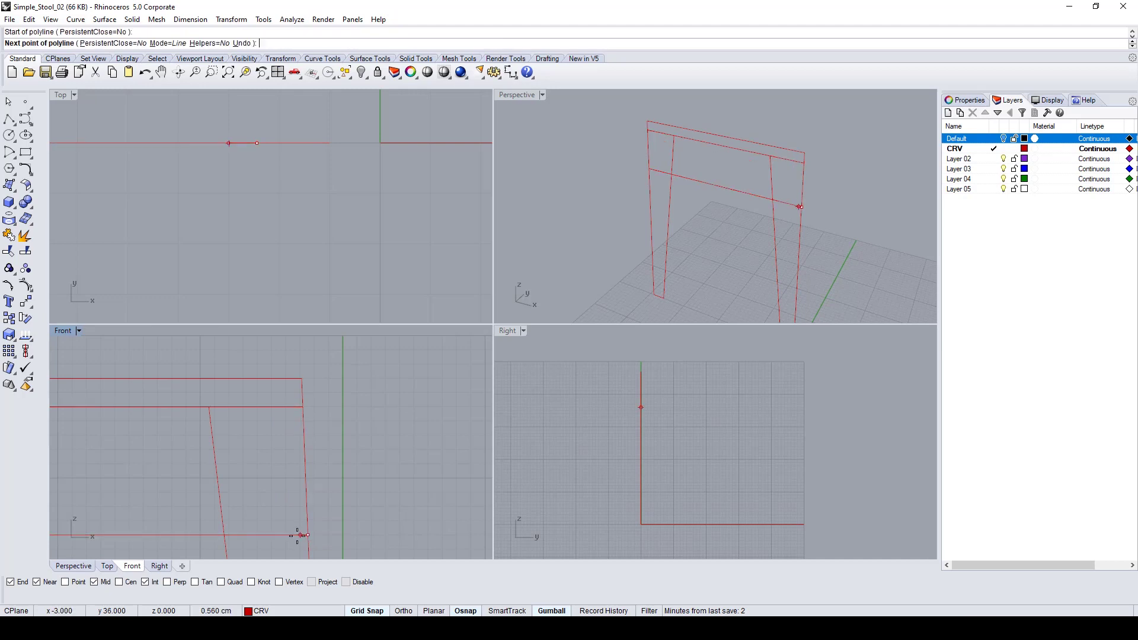
text(2)
key(Return)
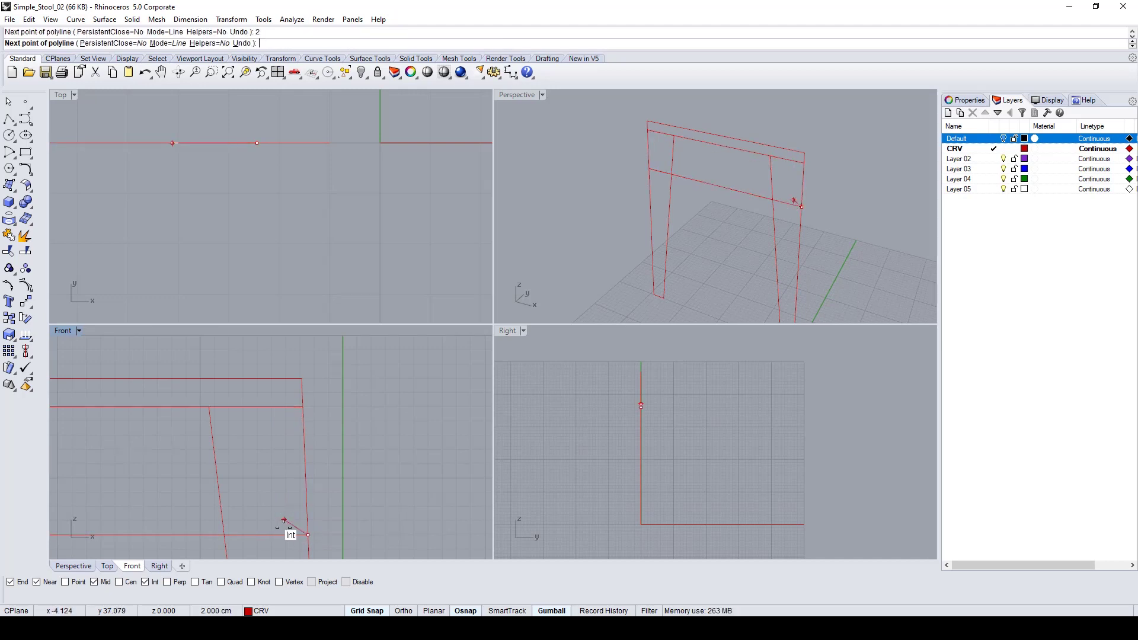
click(283, 532)
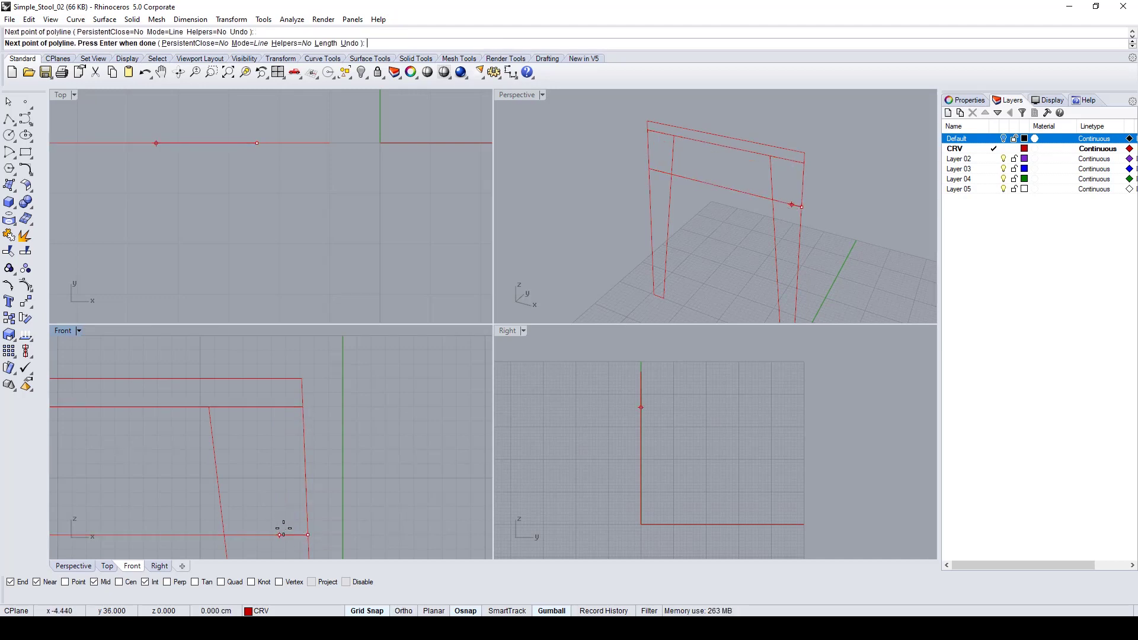
click(273, 408)
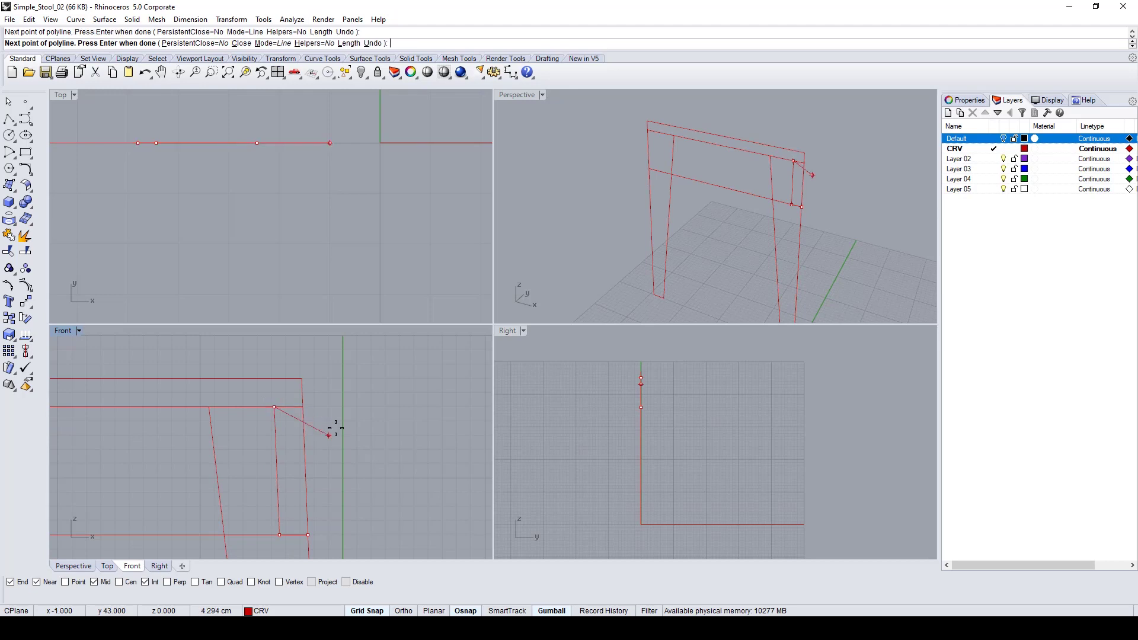
key(Return)
Step: Draw the side profile's slanted outer edge from the apron's upper corner to its lower corner
click(304, 446)
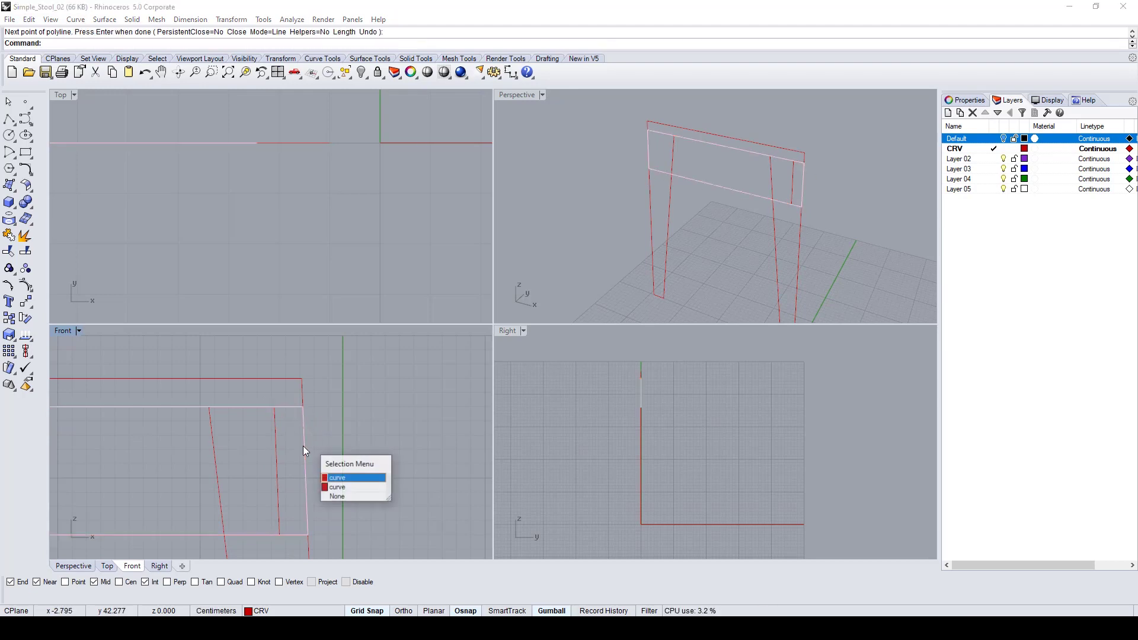
click(315, 416)
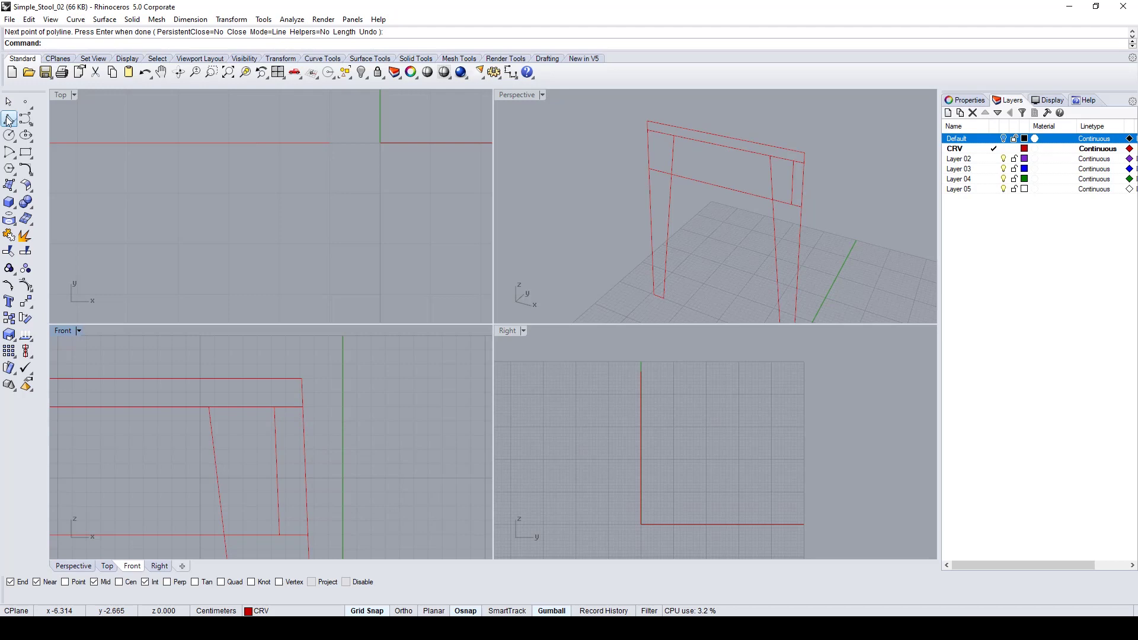
click(9, 120)
click(303, 407)
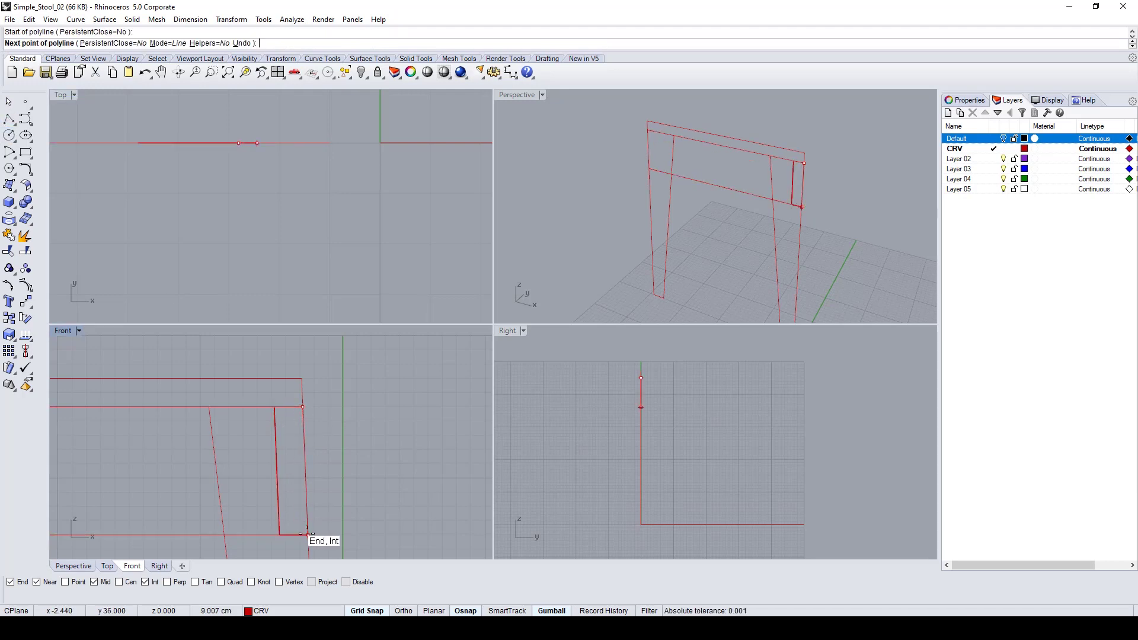
click(307, 533)
key(Return)
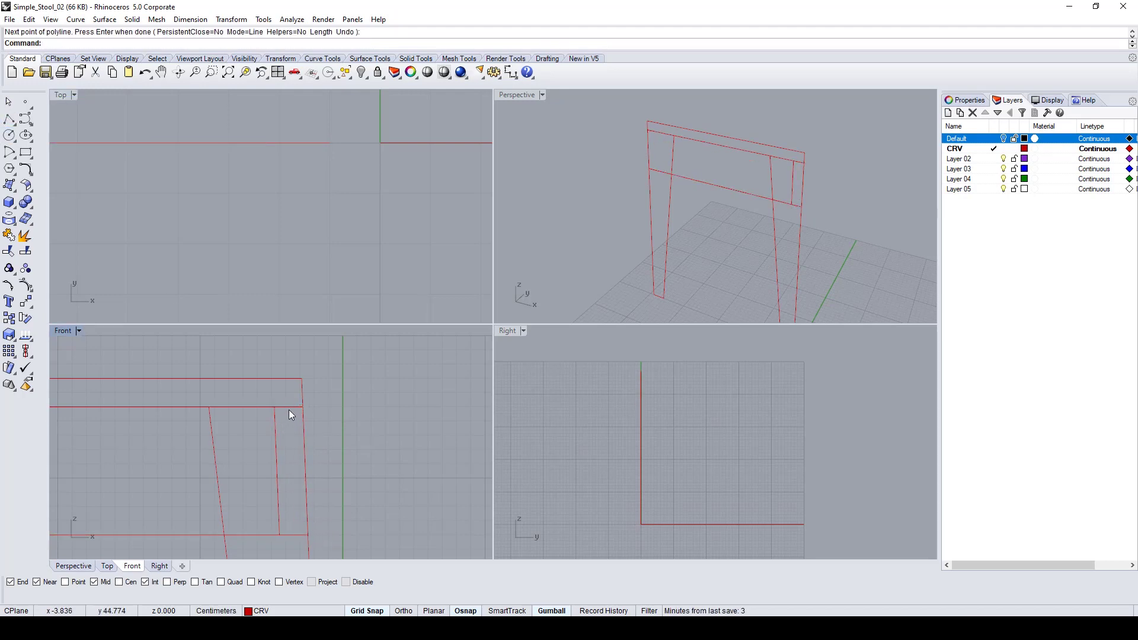
Step: Select the short top line, the inner polyline and the slanted outer edge, and join them into one closed profile
click(289, 411)
click(326, 446)
click(276, 418)
click(299, 419)
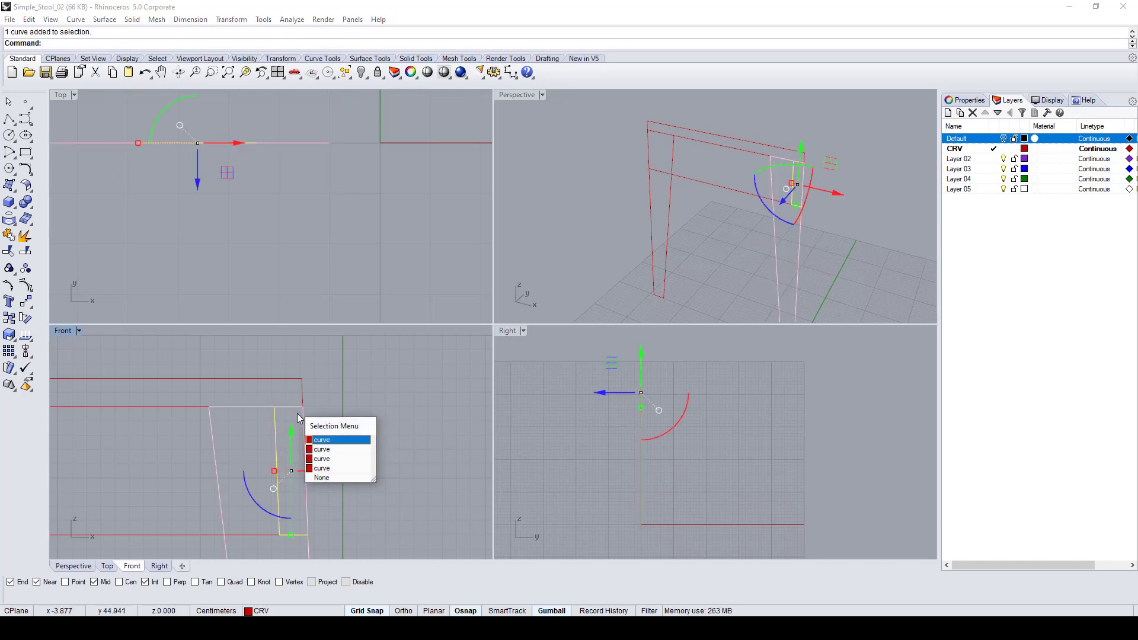
click(328, 469)
click(306, 452)
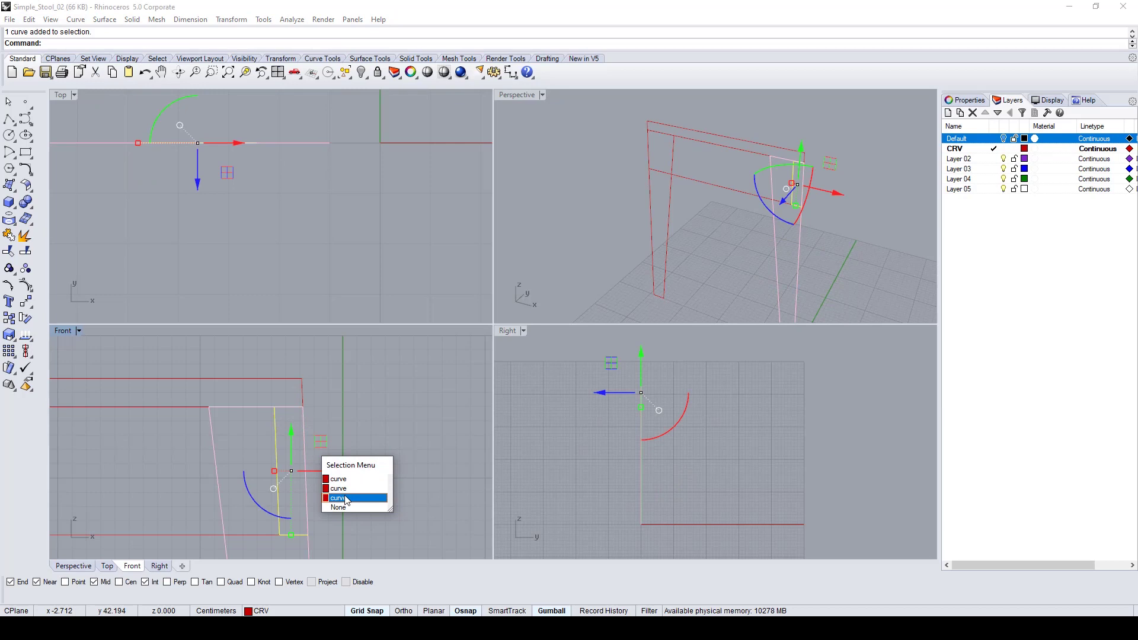
click(343, 497)
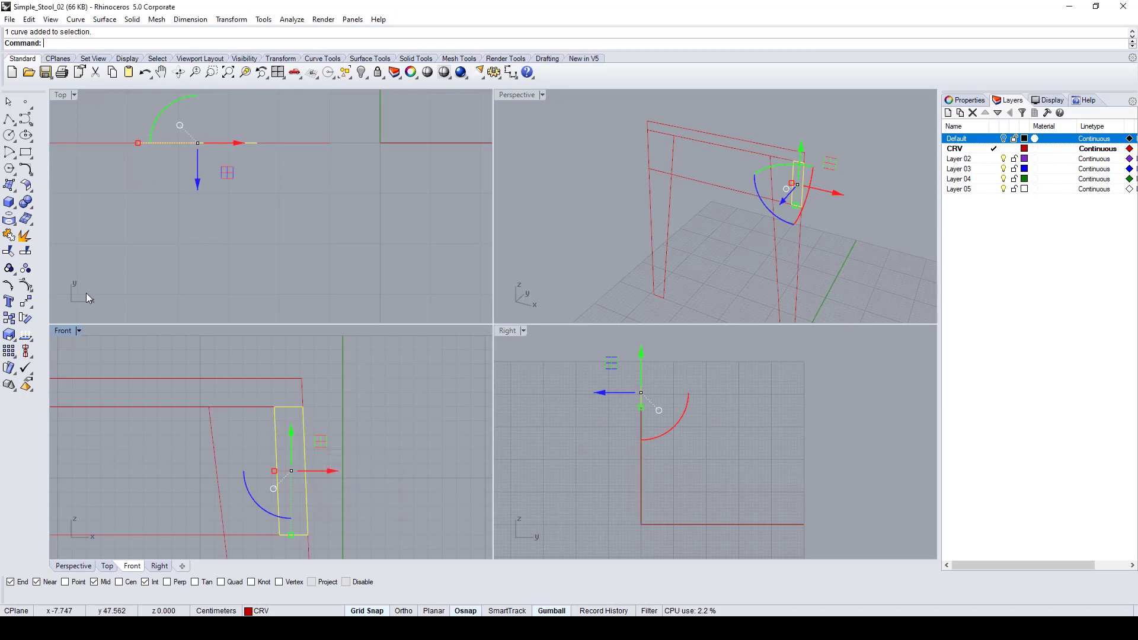
click(10, 236)
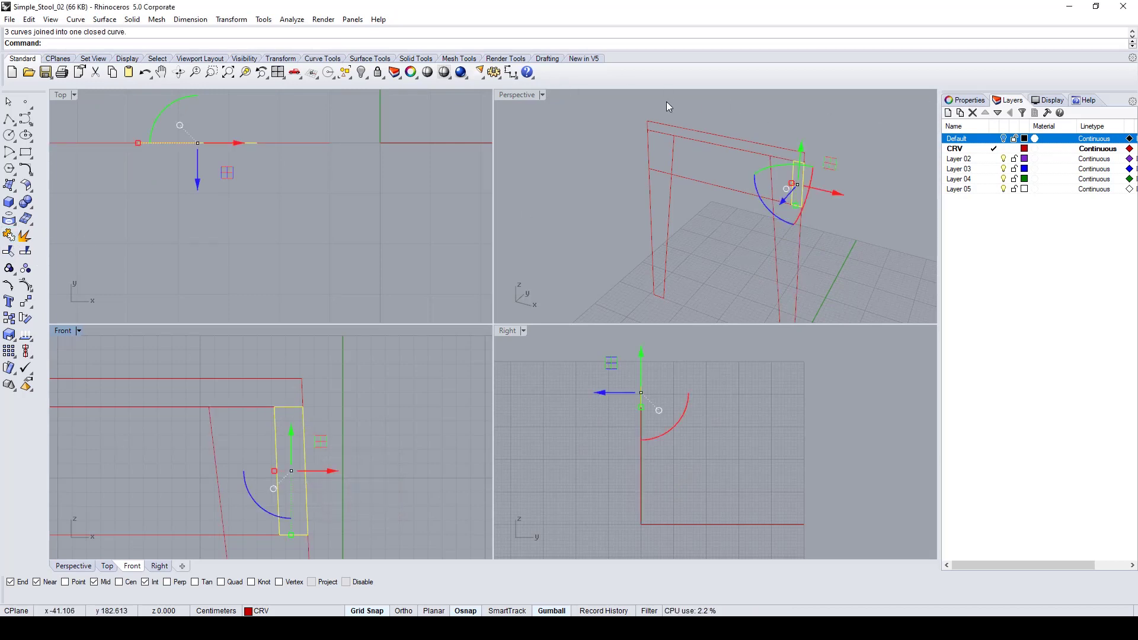
Step: Show the Default layer, make it current, and extrude the closed side profile as a solid to the outer face of the back legs
click(1004, 138)
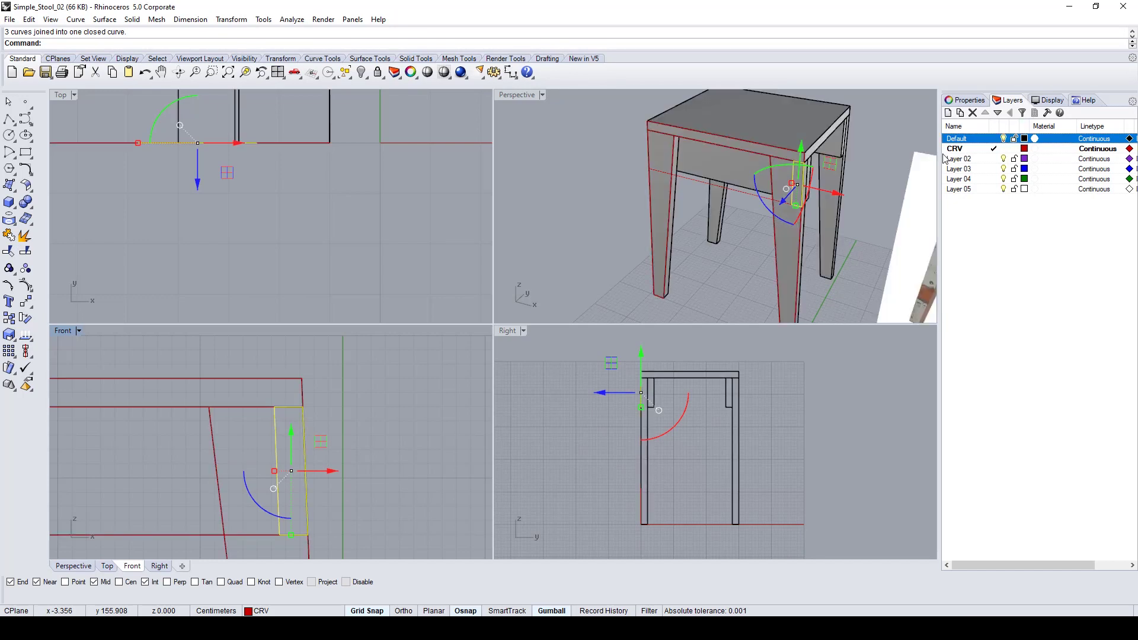
click(988, 141)
text(Ex)
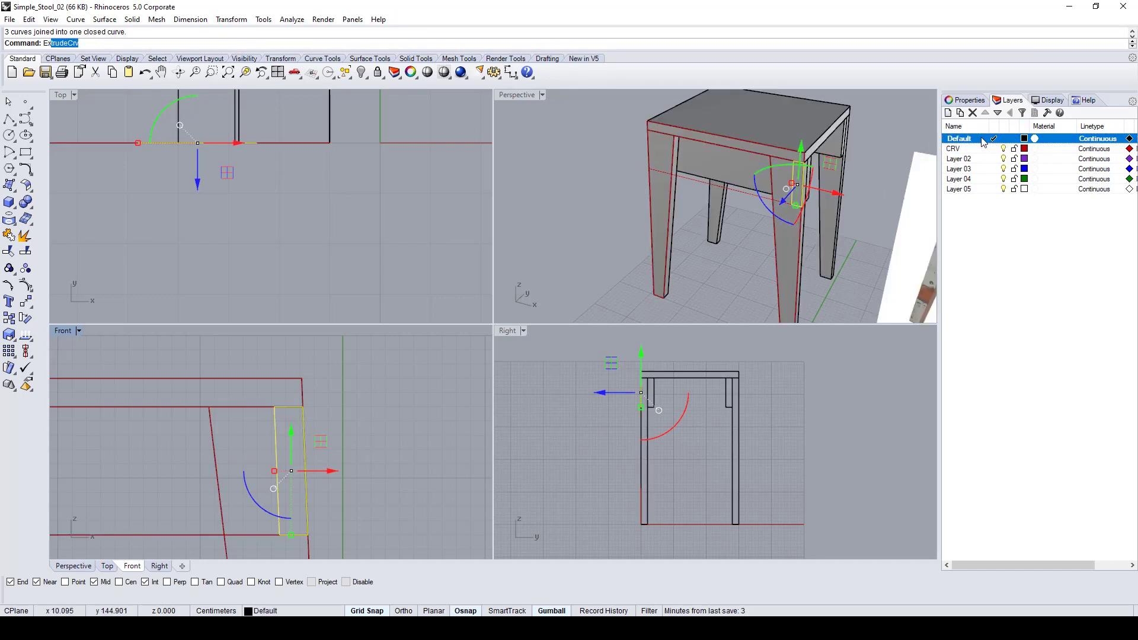
text(trudeCrv)
key(Return)
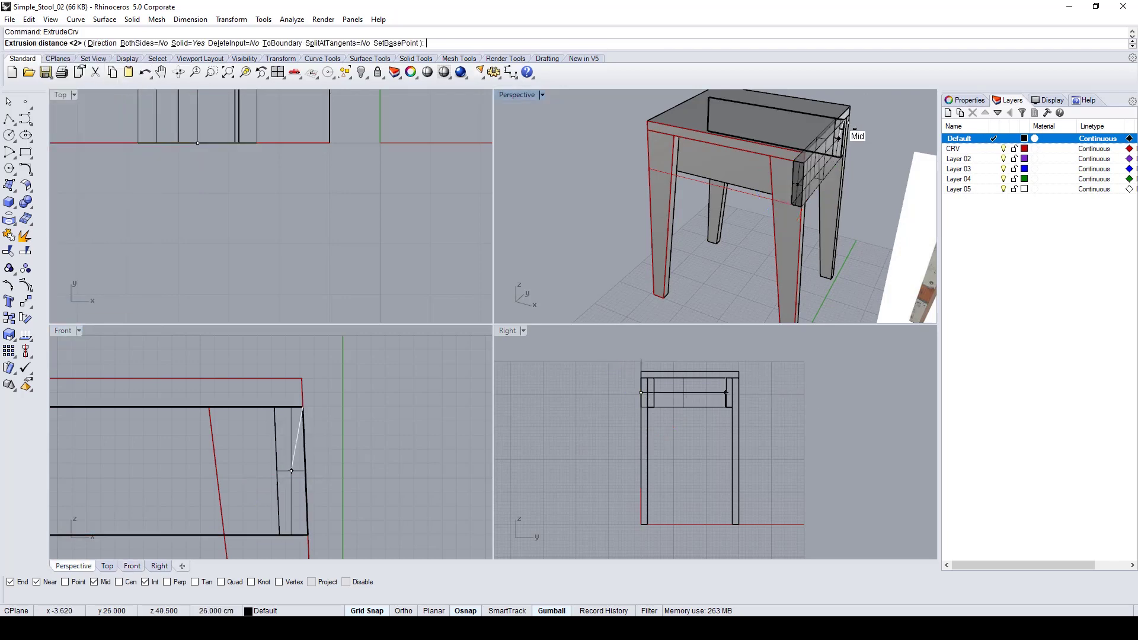
right_drag(838, 137, 633, 152)
click(652, 169)
Step: Mirror a copy of the side apron solid to the opposite side across the stool's vertical centre line in the front view
shift+right_drag(736, 176, 846, 194)
click(653, 172)
scroll(343, 483, down, 5)
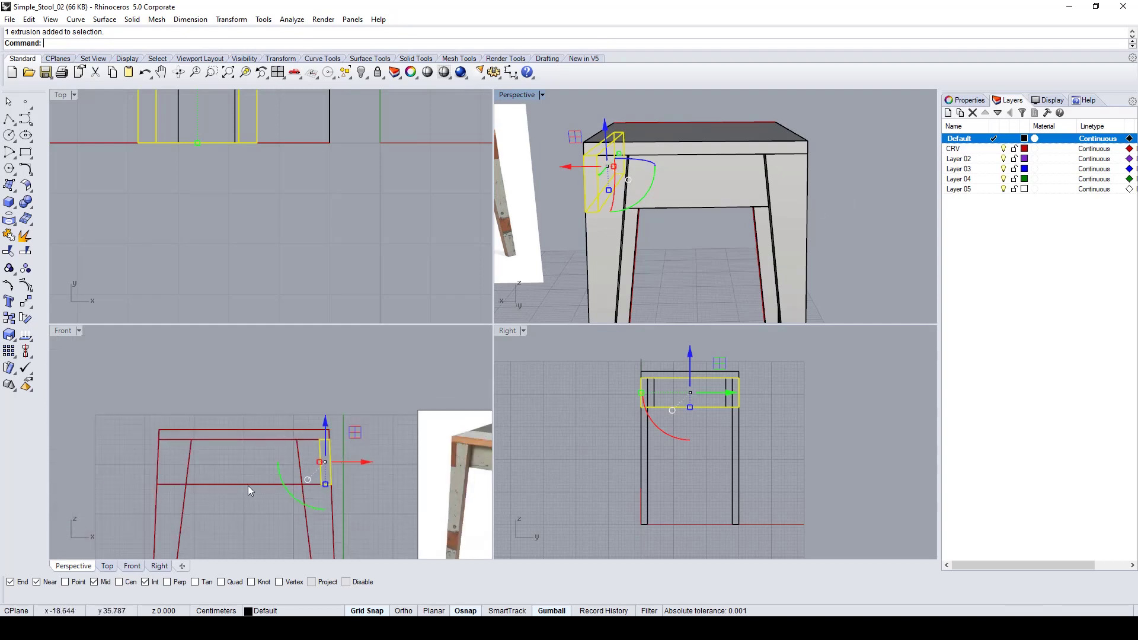
right_drag(248, 485, 331, 394)
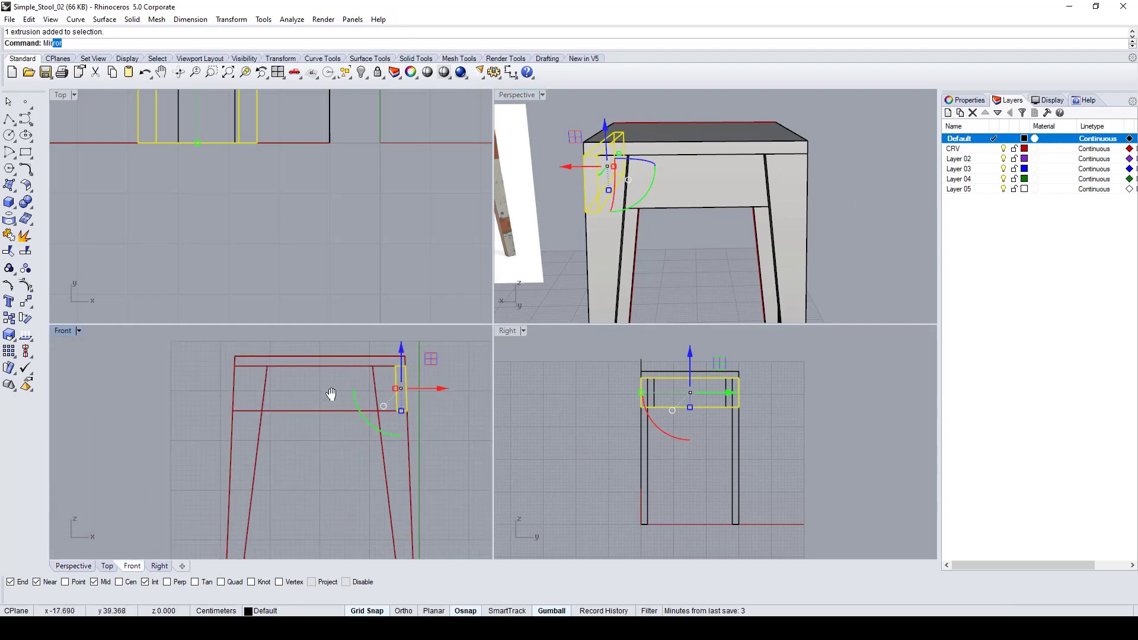
text(Mirror)
key(Return)
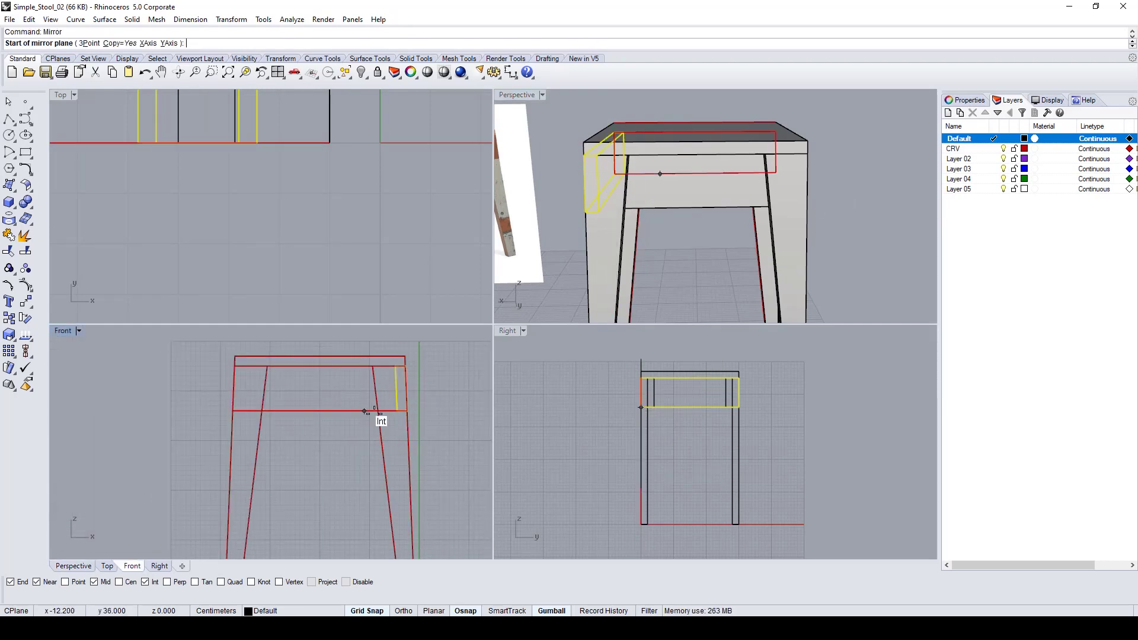
click(320, 440)
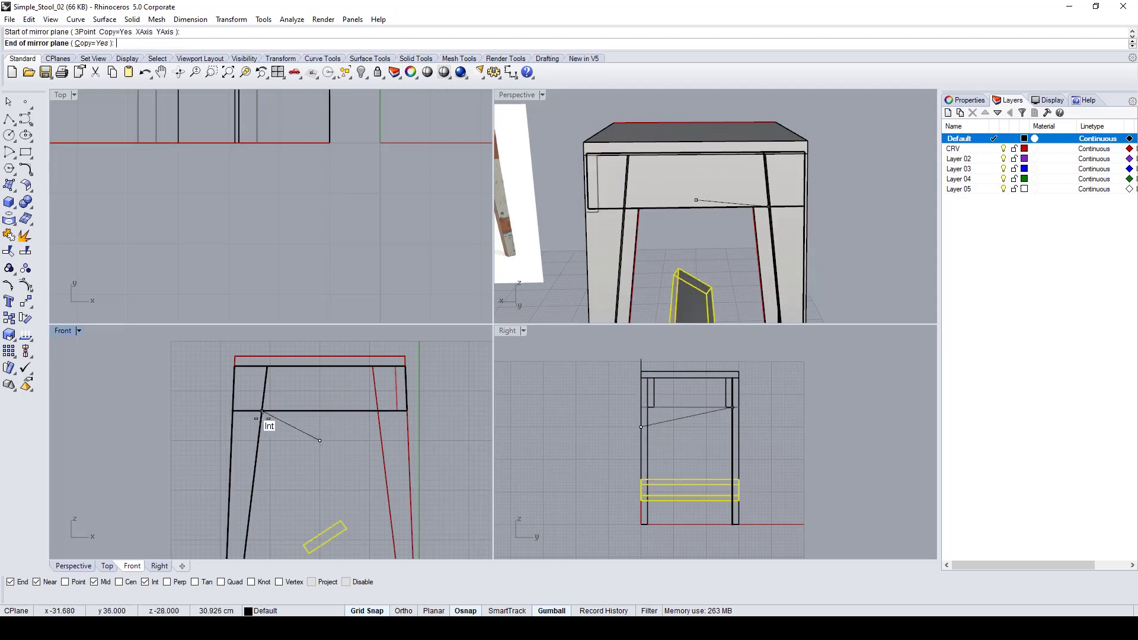
click(319, 411)
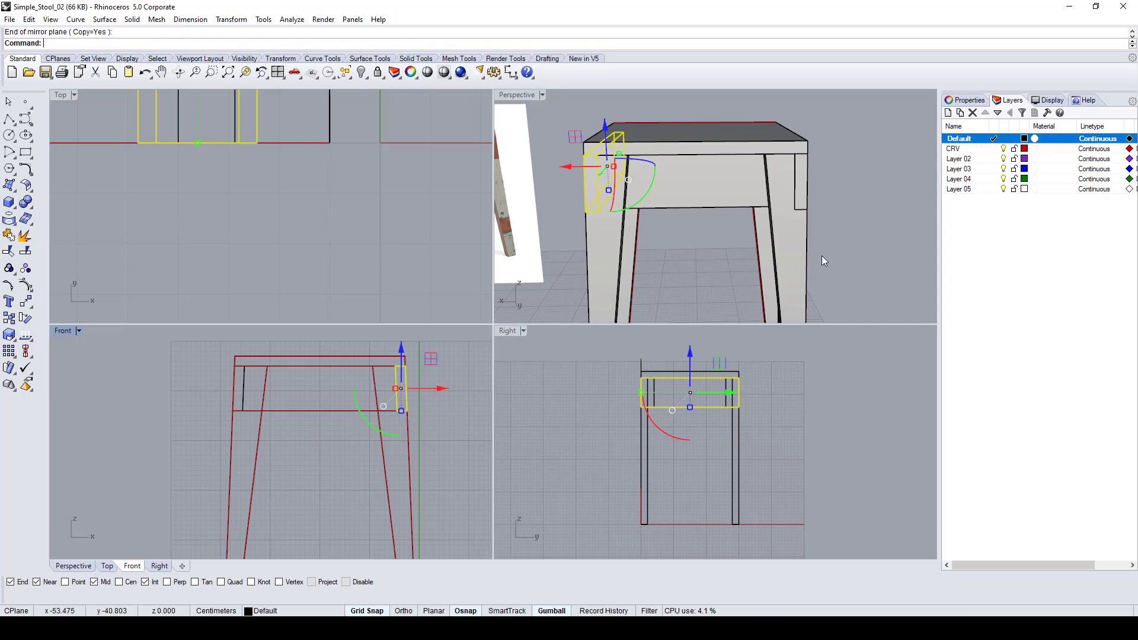
click(841, 240)
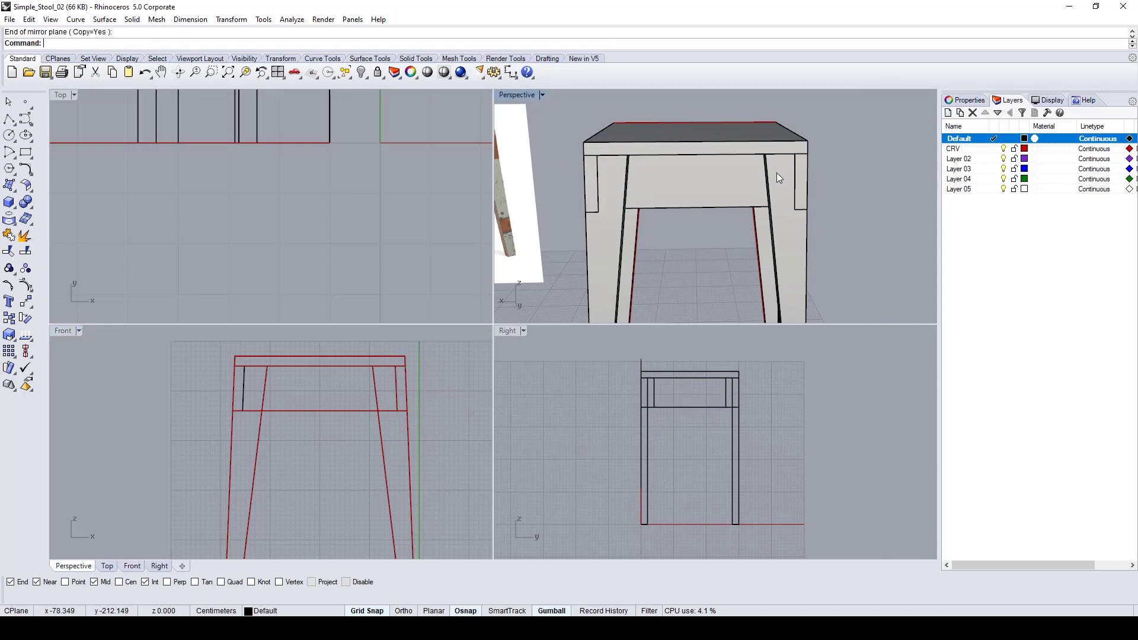
Step: Maximize the Perspective viewport and select all the stool's solids to inspect the assembled model
right_drag(779, 177, 658, 195)
double_click(506, 96)
right_drag(554, 157, 242, 227)
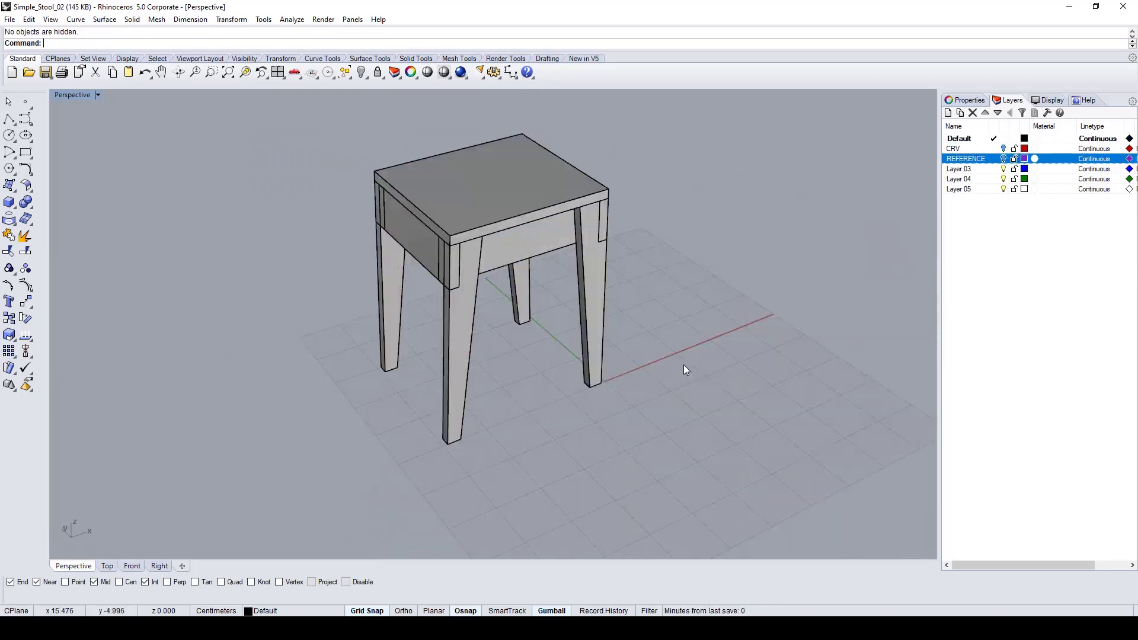
right_drag(684, 364, 640, 358)
drag(445, 255, 369, 307)
right_drag(605, 364, 748, 359)
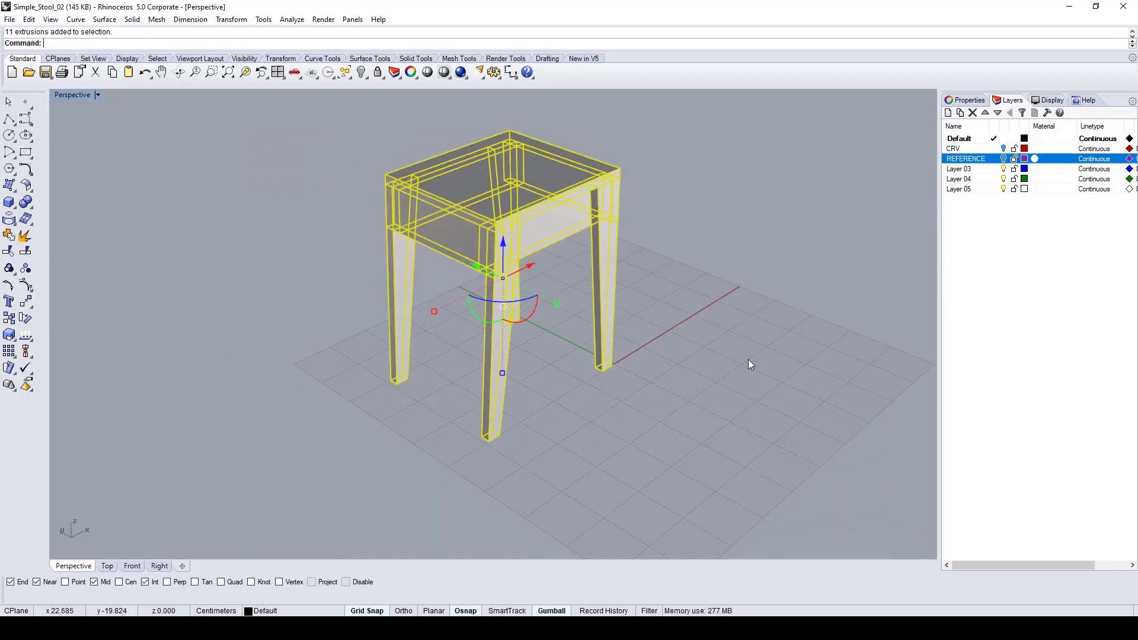
click(748, 359)
scroll(504, 240, up, 5)
scroll(503, 241, down, 3)
Step: Delete the duplicate extrusions that overlap the two front legs, leaving one solid for each leg
click(500, 242)
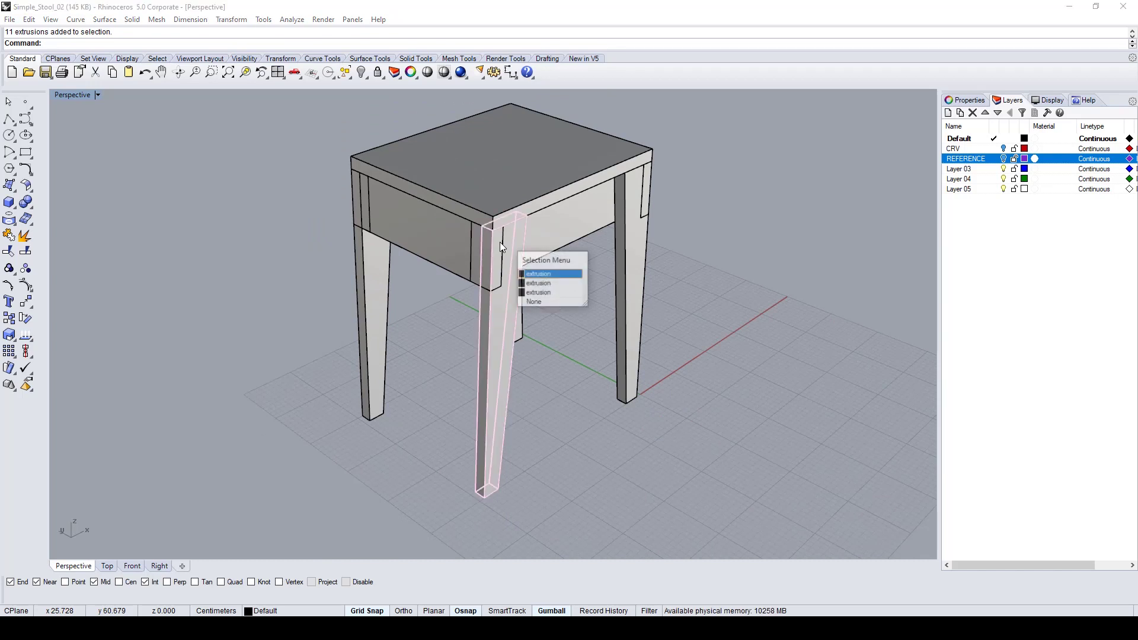
click(550, 274)
click(628, 297)
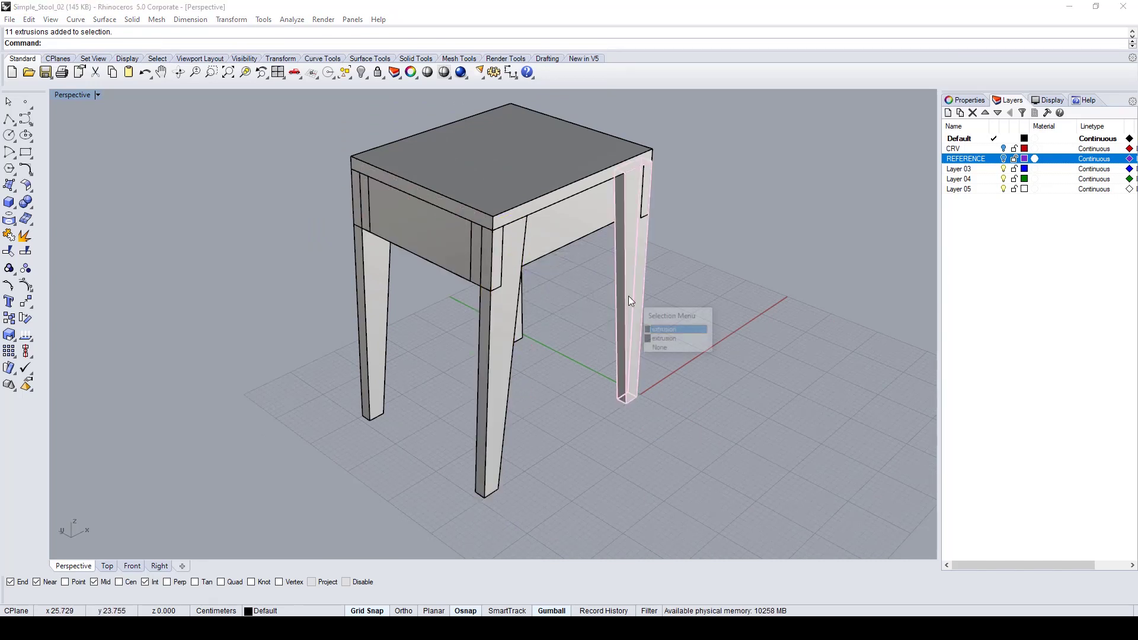
key(Escape)
click(632, 259)
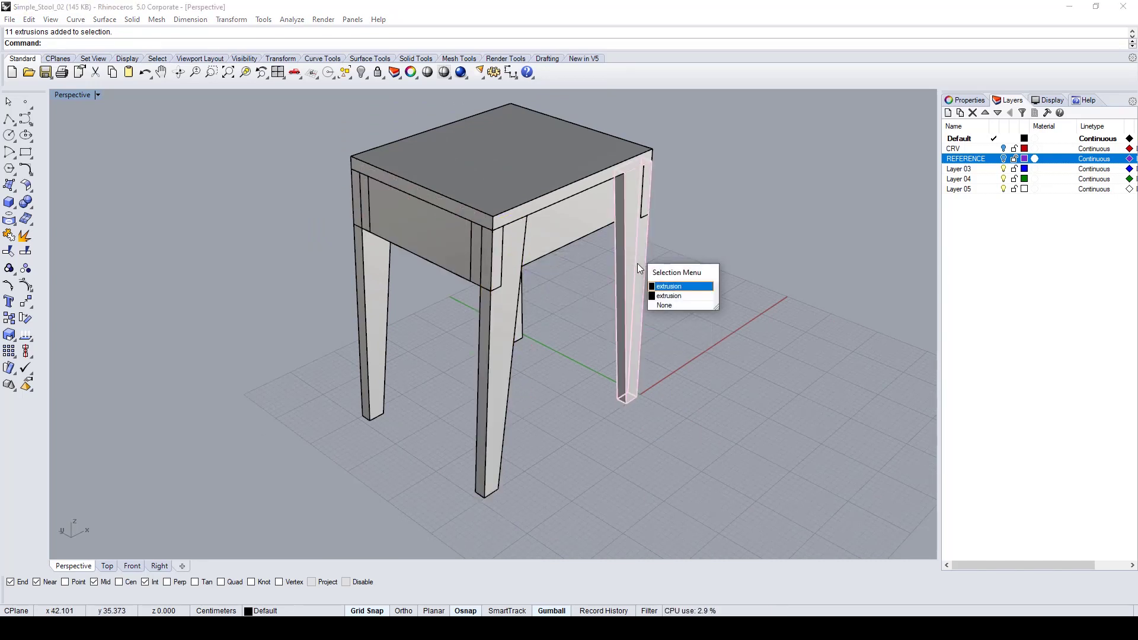
click(670, 296)
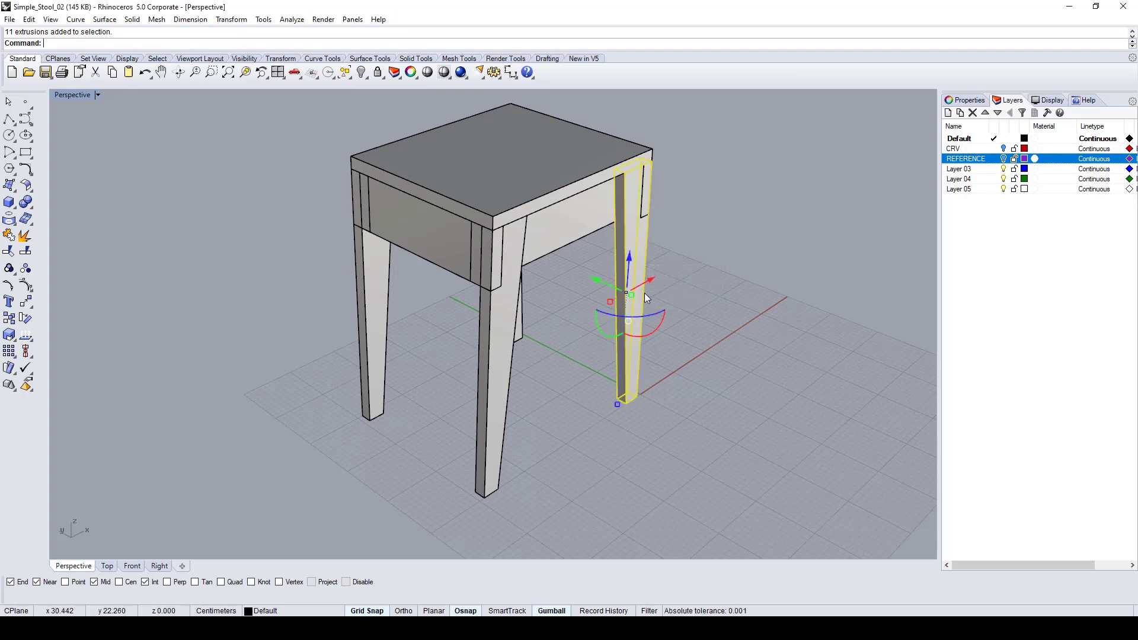
key(Delete)
Step: Check the legs and aprons one by one for remaining duplicate or overlapping solids
click(634, 301)
click(463, 404)
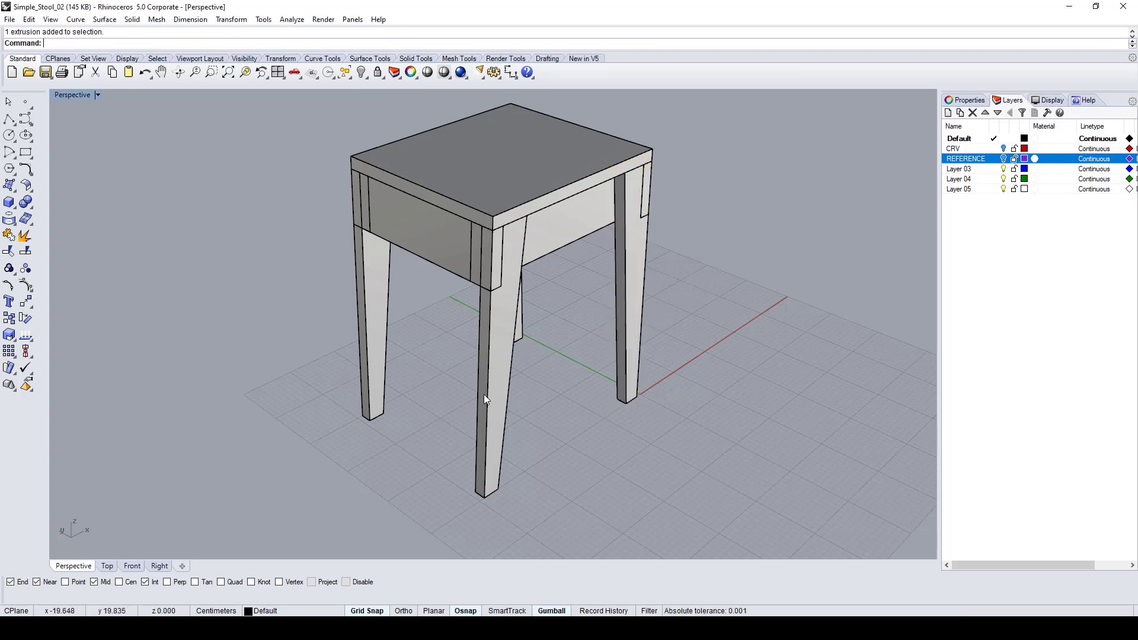
click(488, 393)
click(537, 436)
drag(487, 415, 374, 363)
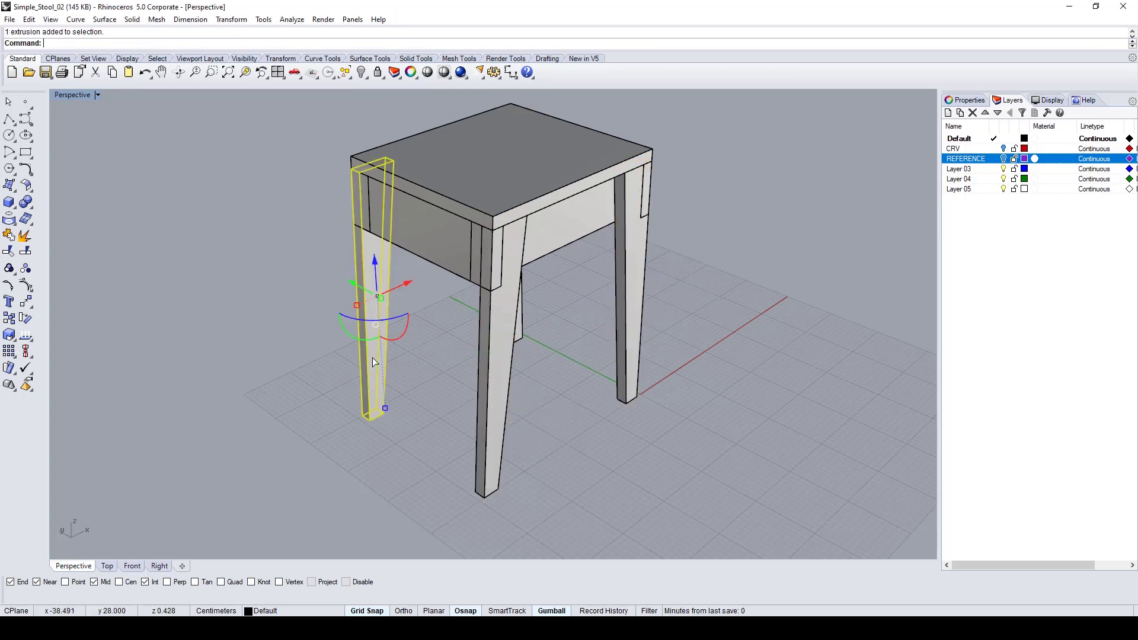
click(522, 316)
click(585, 222)
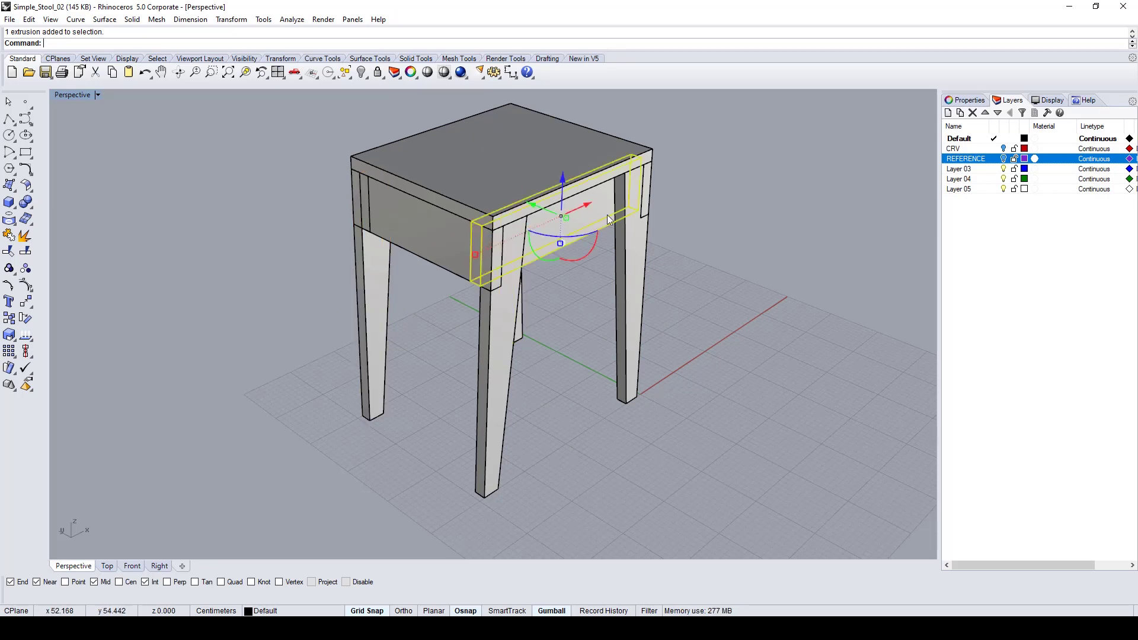
click(649, 197)
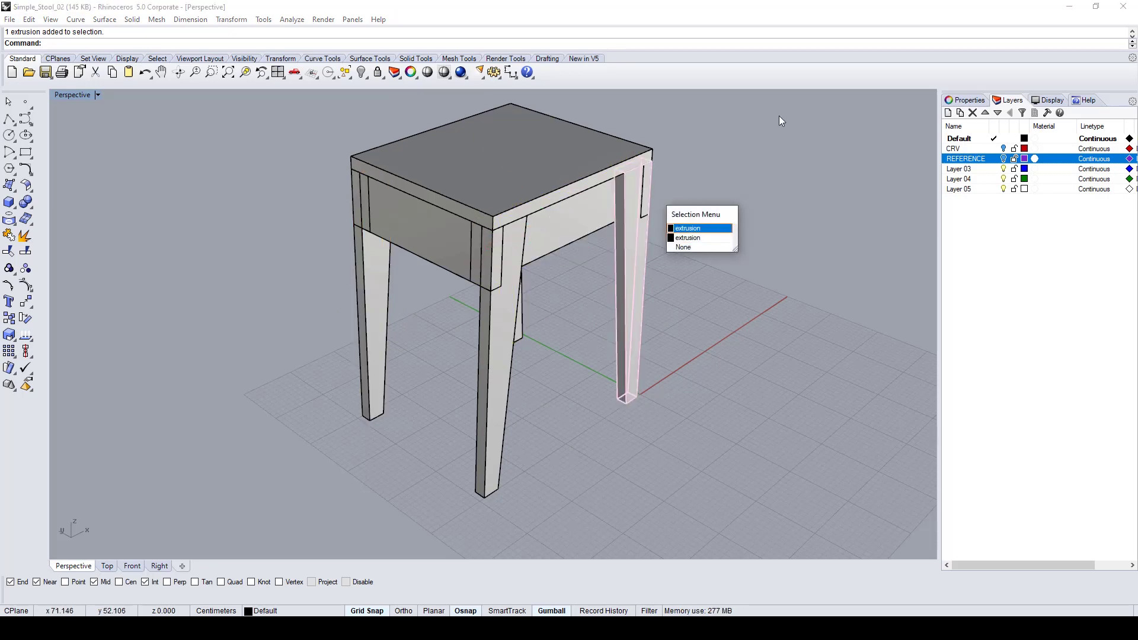
key(Escape)
click(524, 189)
click(574, 237)
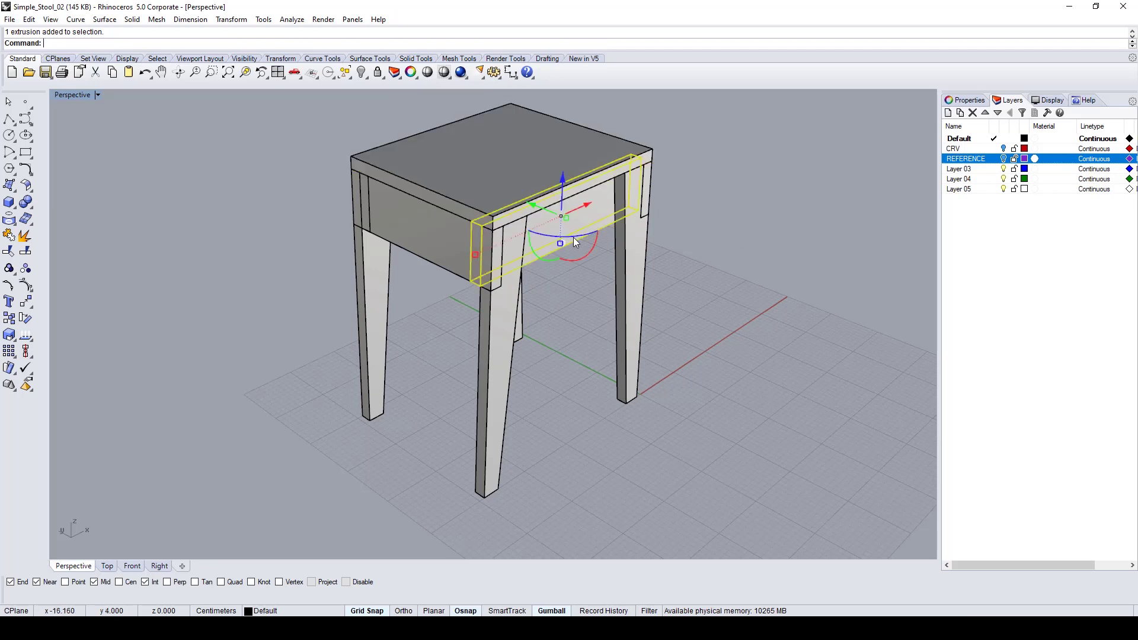
click(375, 237)
click(539, 356)
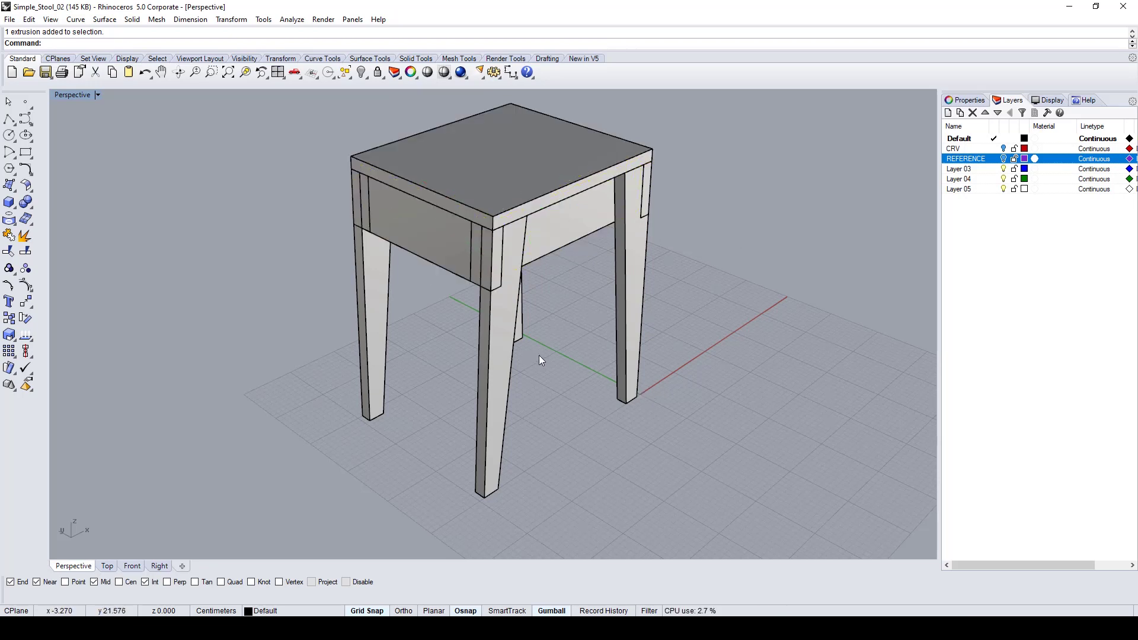
Step: Paste a copy of the left side apron in place and subtract it from the front left leg with BooleanDifference
right_drag(563, 363, 467, 325)
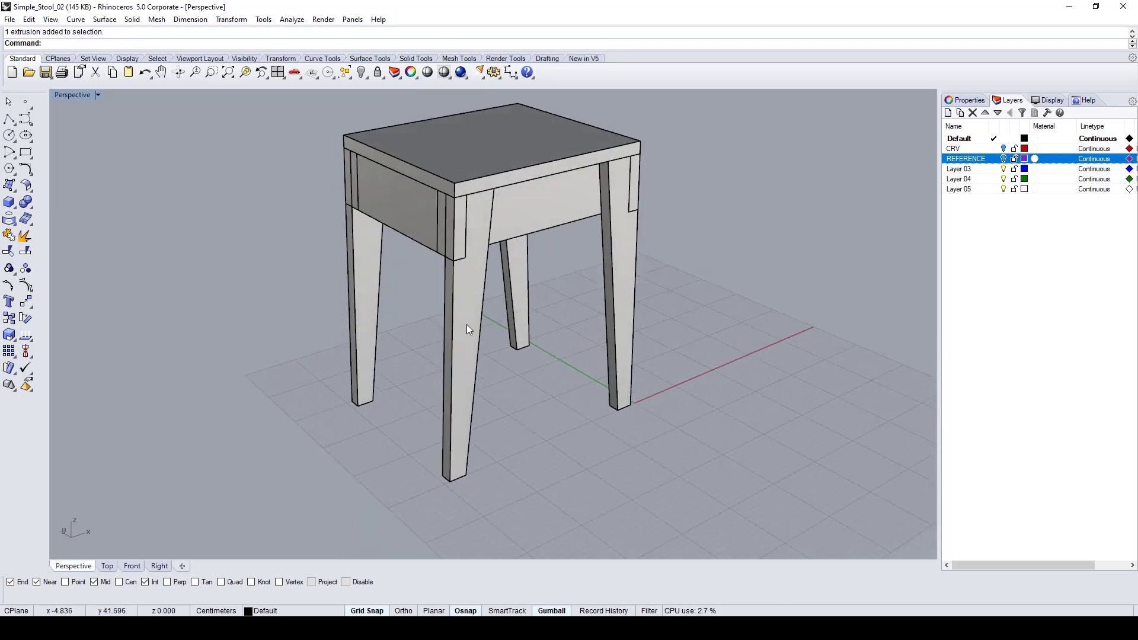
click(414, 226)
key(ctrl+c)
key(ctrl+v)
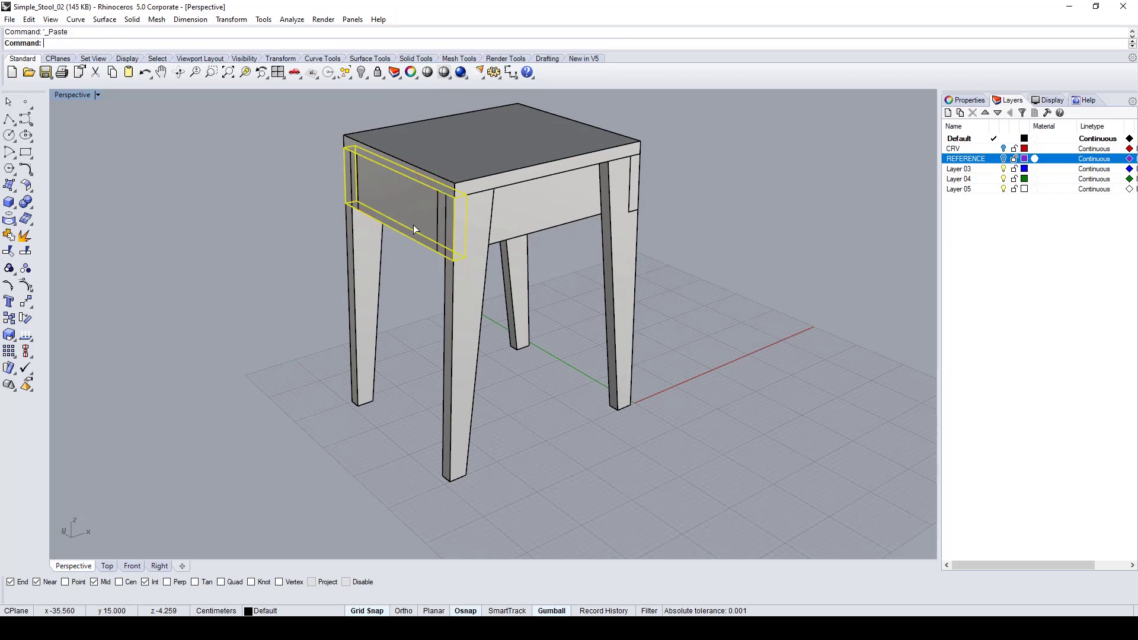
key(Escape)
text(Boo)
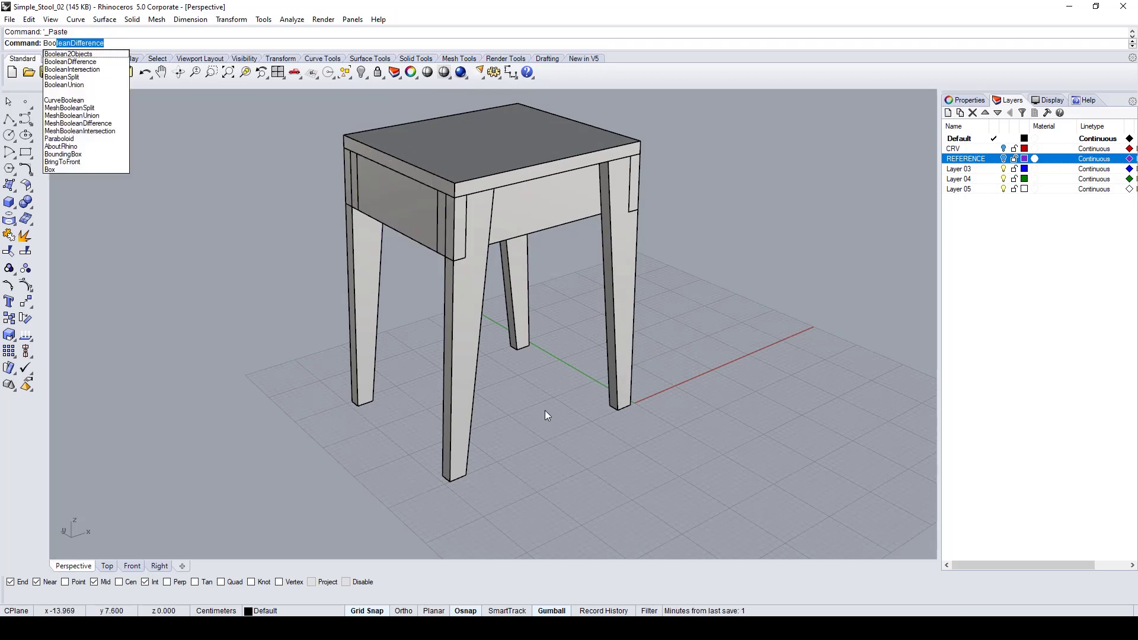
key(Return)
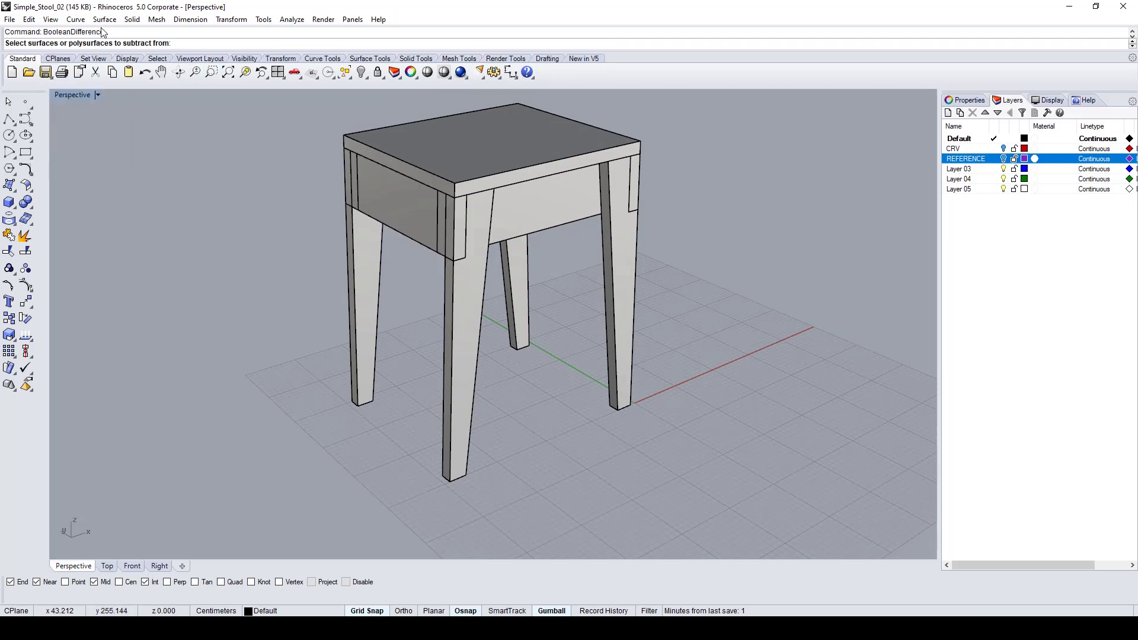
click(464, 309)
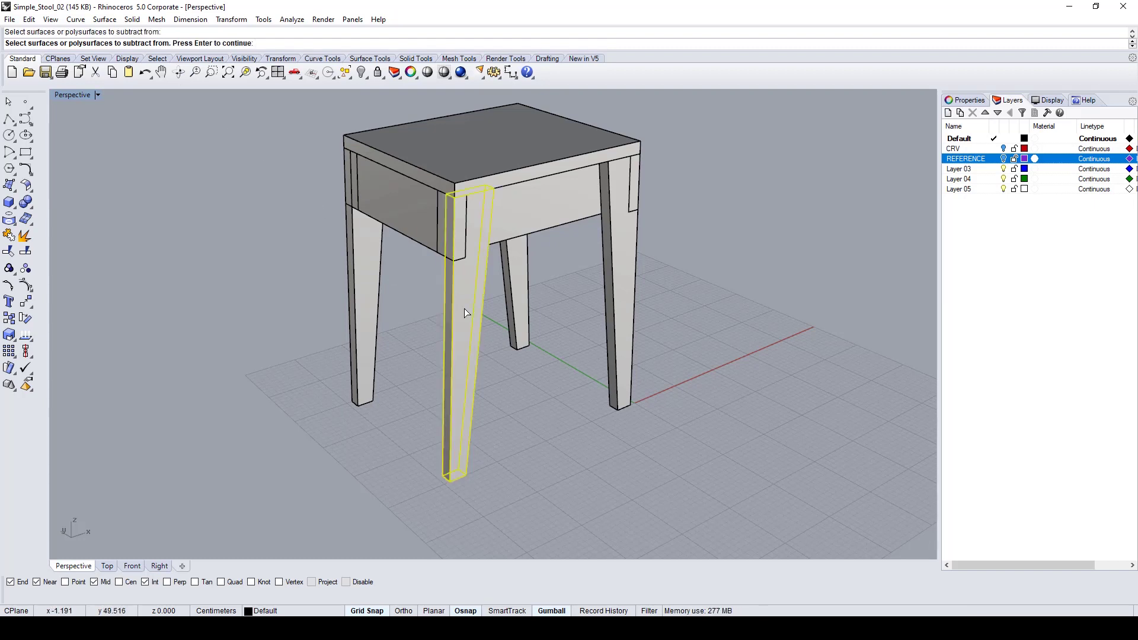
key(Return)
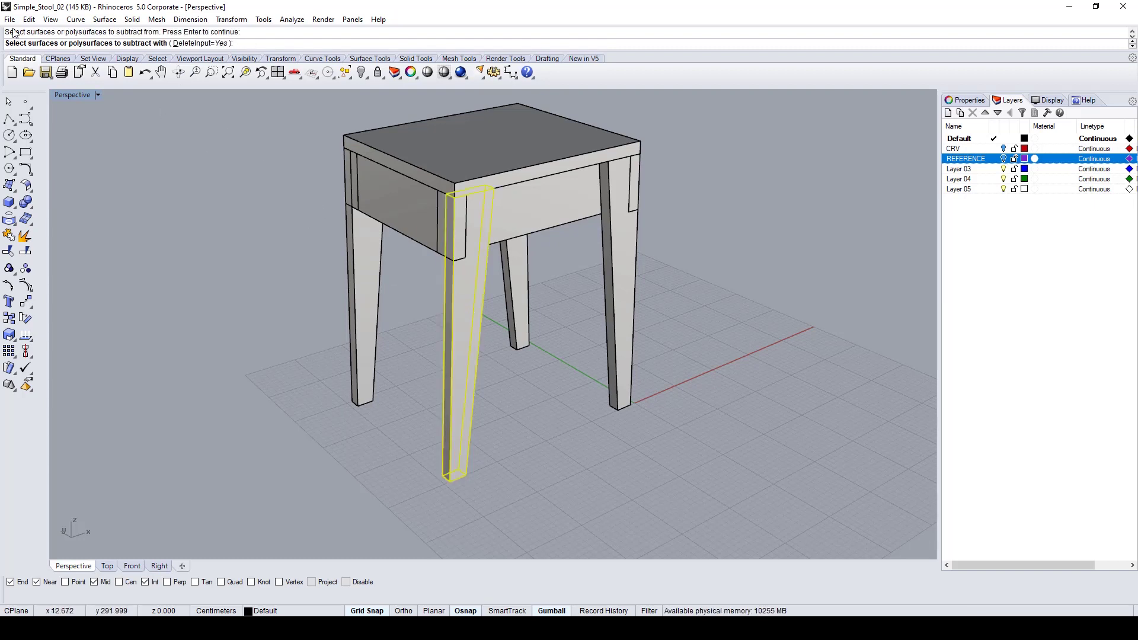
click(392, 207)
click(438, 226)
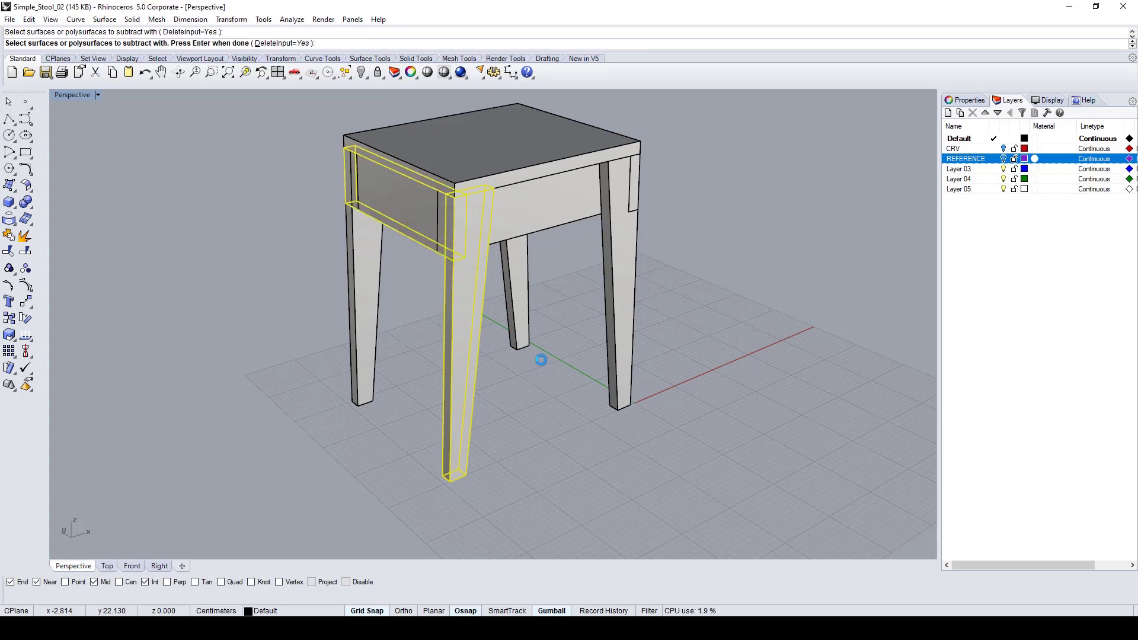
Step: Paste the left side apron in place again and subtract it from the front apron with BooleanDifference
click(401, 238)
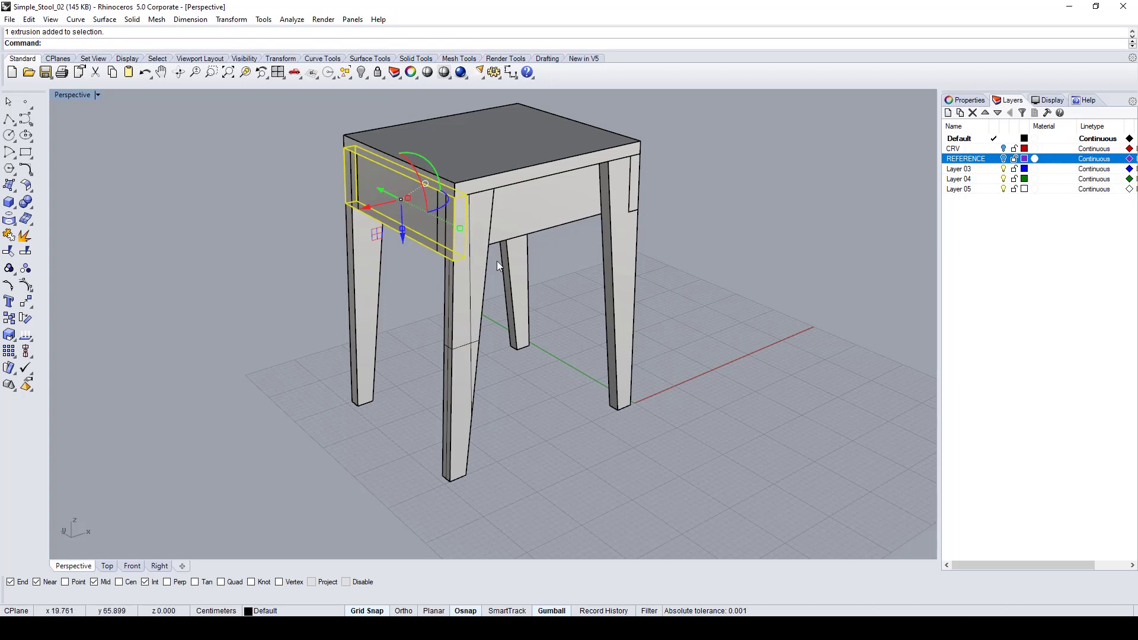
key(ctrl+v)
click(515, 236)
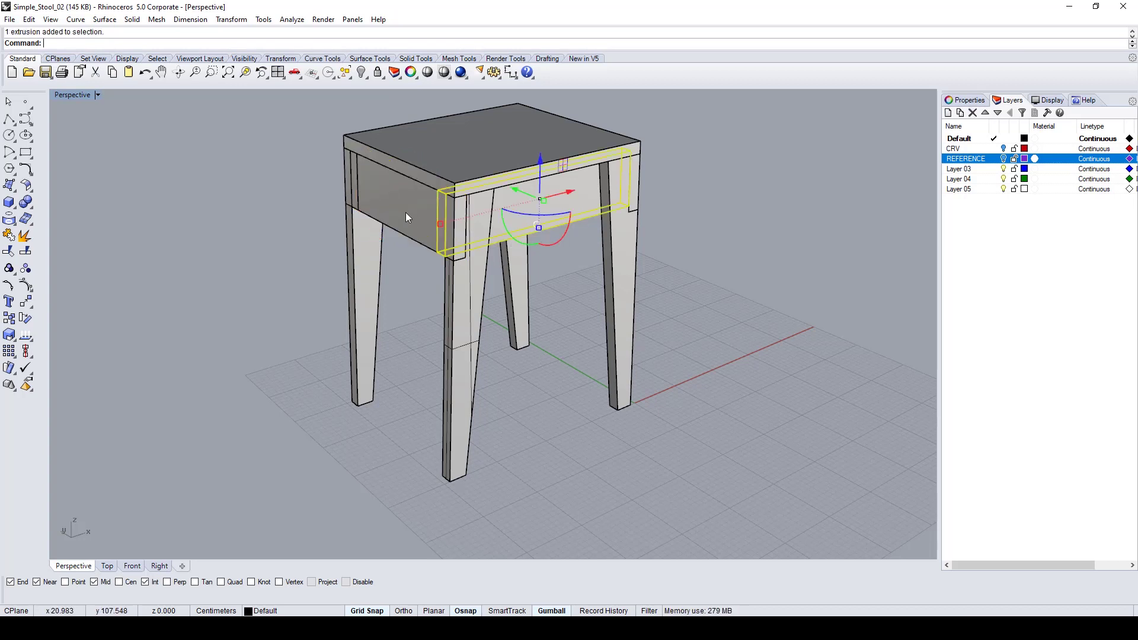
text(BooleanDifference)
key(Return)
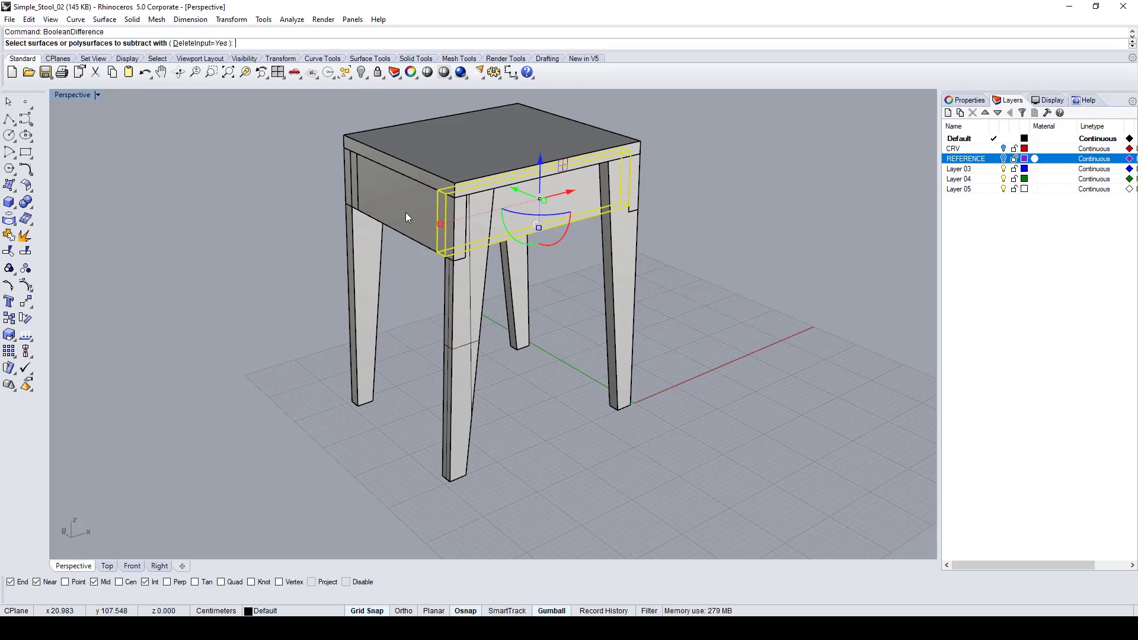
click(394, 171)
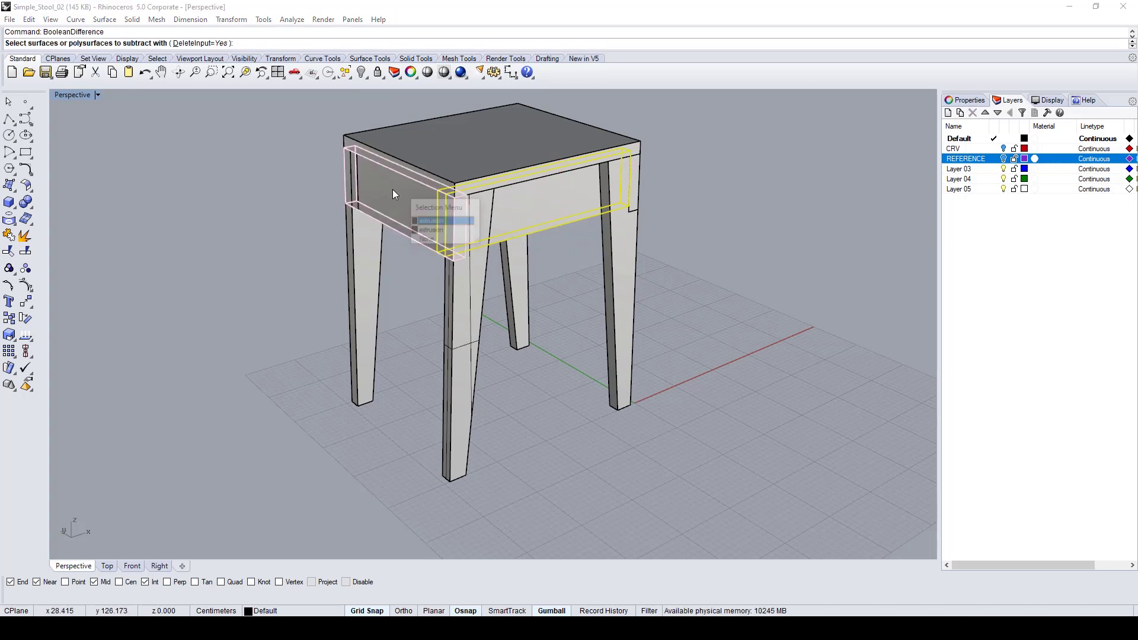
click(422, 222)
key(Return)
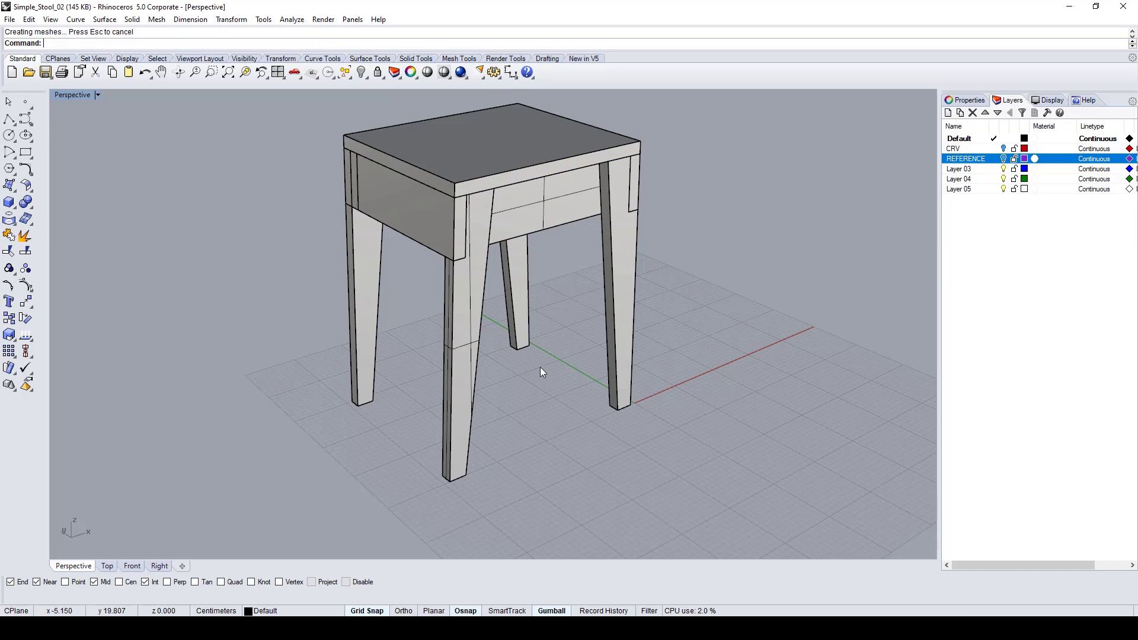
Step: Paste a copy of the left side apron in place and subtract it from the back left leg with BooleanDifference
right_drag(501, 291, 580, 268)
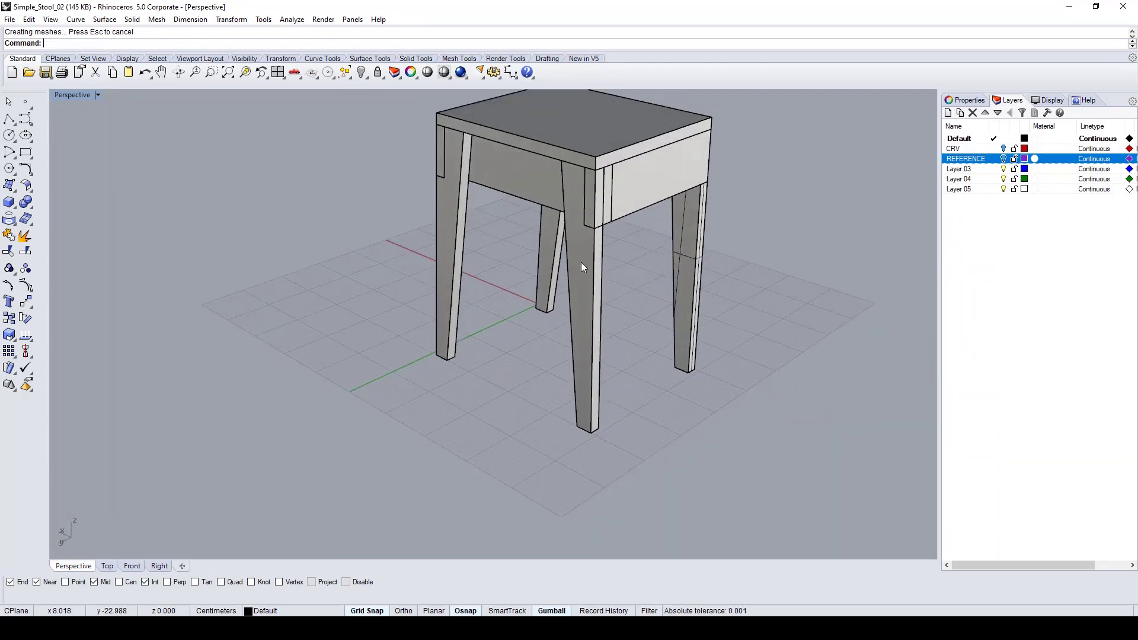
right_drag(621, 228, 568, 247)
click(565, 274)
click(624, 229)
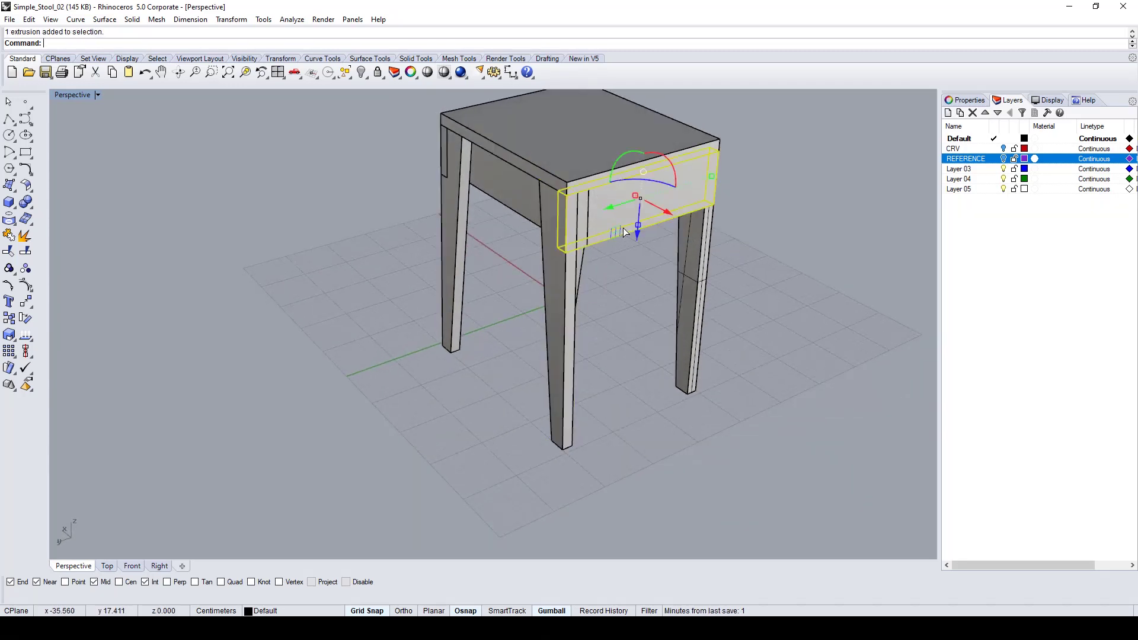
key(ctrl+c)
key(ctrl+v)
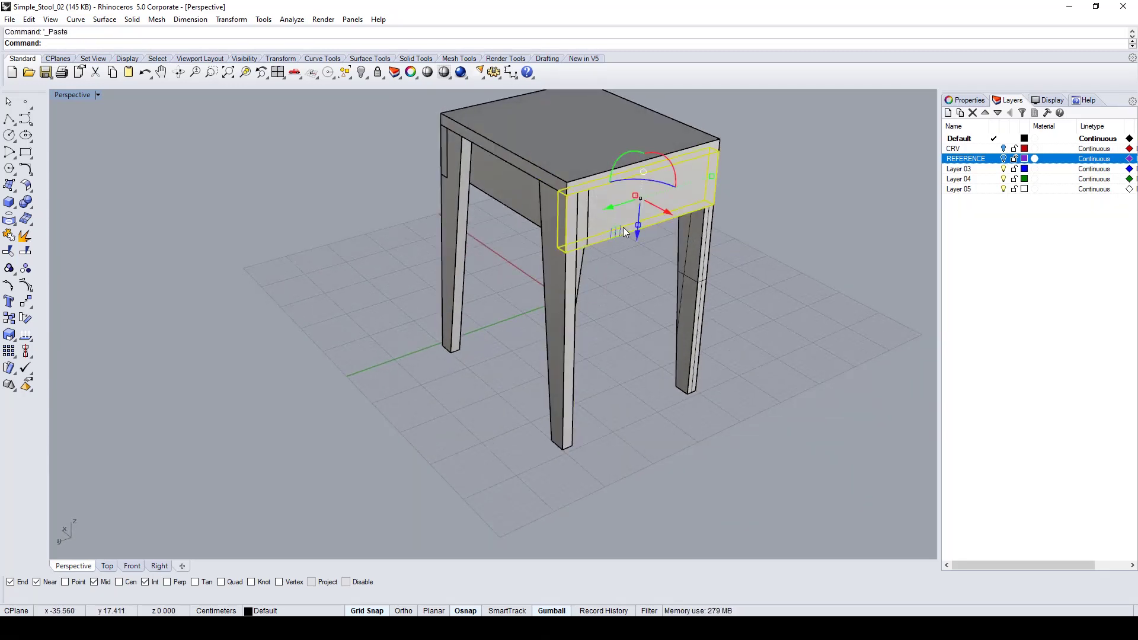
click(563, 298)
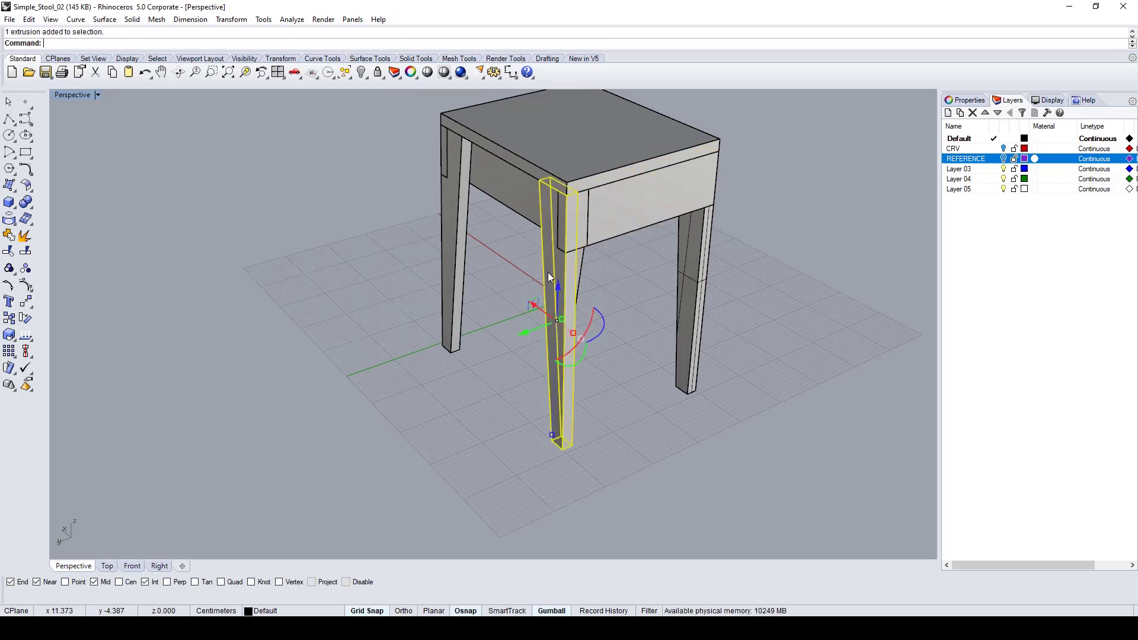
text(BooleanDifference)
key(Return)
click(642, 203)
click(666, 237)
key(Return)
Step: Subtract the left side apron from the end of the back apron with BooleanDifference
click(508, 191)
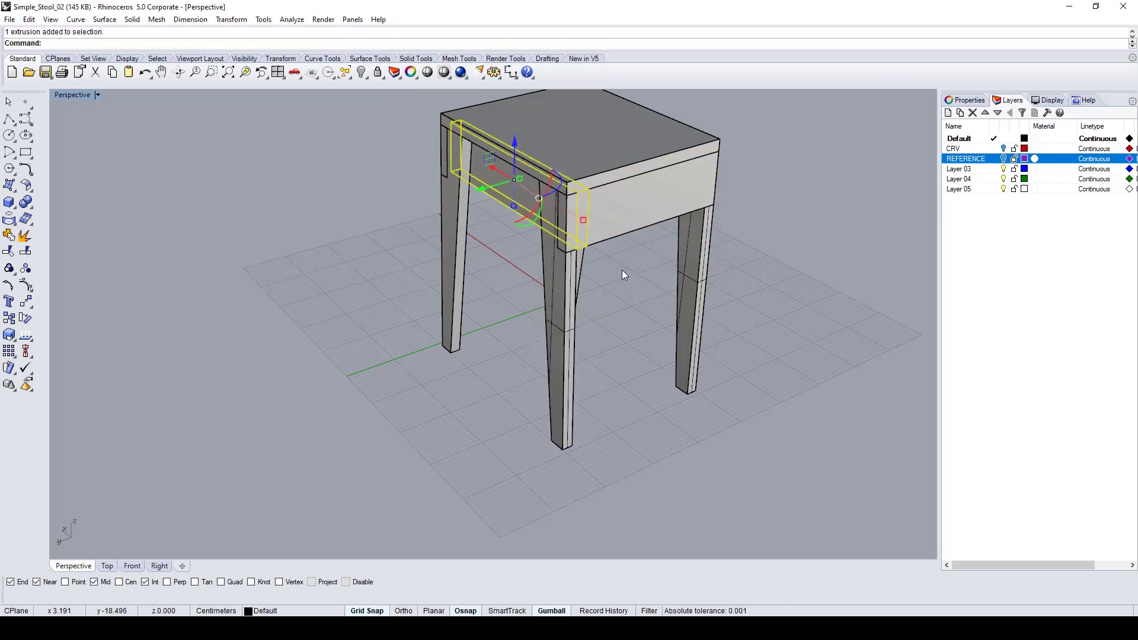
key(Return)
click(609, 233)
click(636, 265)
key(Return)
Step: Paste a copy of the right side apron in place and subtract it from the back right leg with BooleanDifference
right_drag(637, 265, 571, 223)
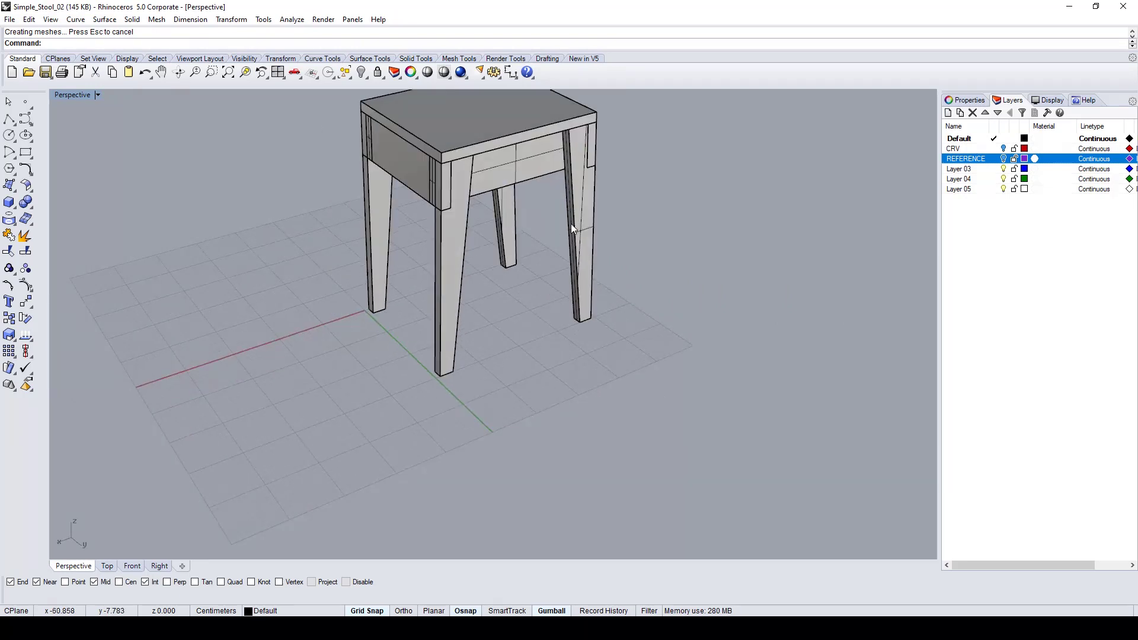
click(511, 180)
click(403, 165)
key(ctrl+c)
key(ctrl+v)
click(460, 247)
text(BooleanDifference)
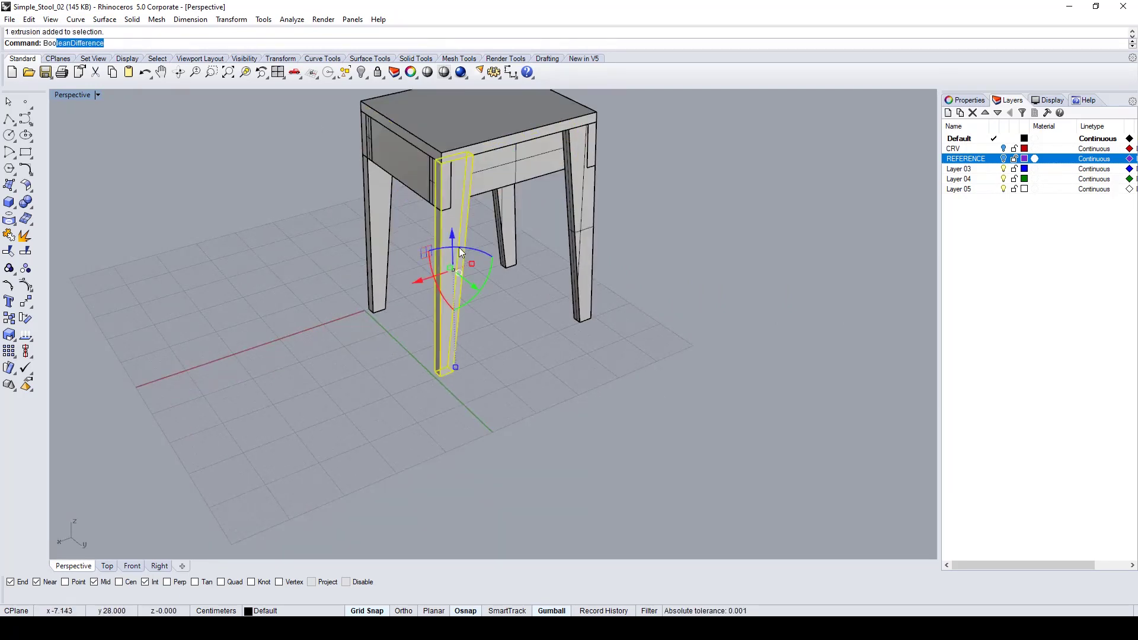
key(Return)
click(422, 176)
click(447, 207)
key(Return)
Step: Subtract the right side apron from the end of the back apron with BooleanDifference
scroll(447, 204, up, 5)
click(472, 266)
key(Escape)
click(569, 149)
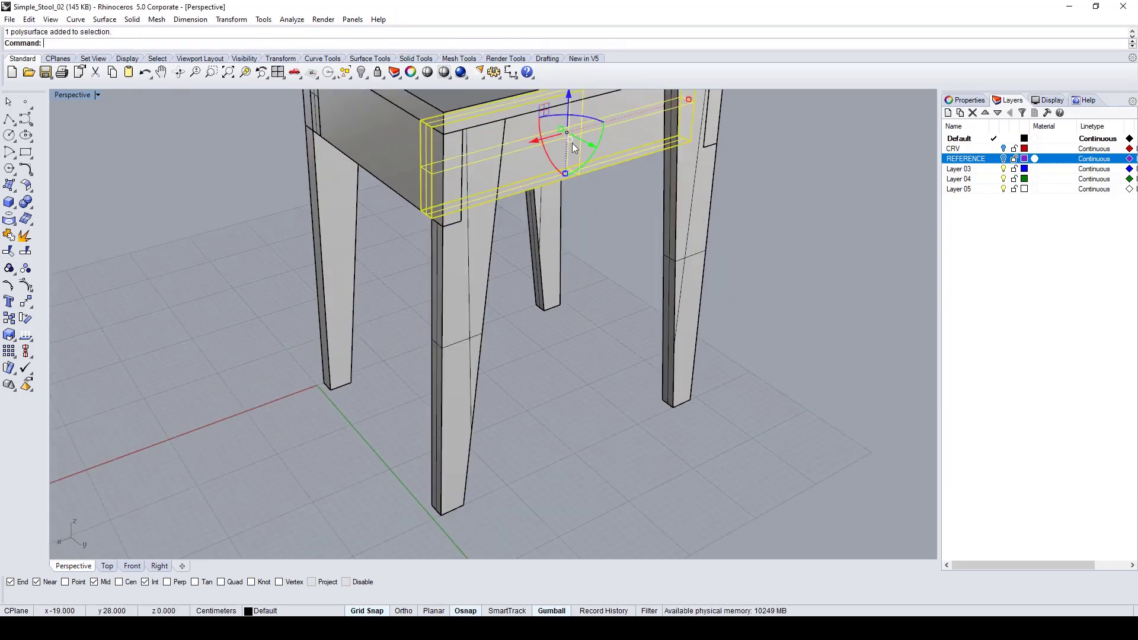
key(Return)
click(379, 146)
key(Return)
Step: Paste a copy of the right side apron in place and subtract it from the front apron with BooleanDifference
scroll(474, 237, down, 5)
scroll(247, 208, up, 4)
right_drag(579, 244, 356, 223)
right_click(248, 208)
key(Escape)
scroll(681, 223, up, 4)
scroll(681, 223, down, 6)
right_click(180, 224)
right_drag(180, 223, 284, 228)
click(532, 212)
key(ctrl+v)
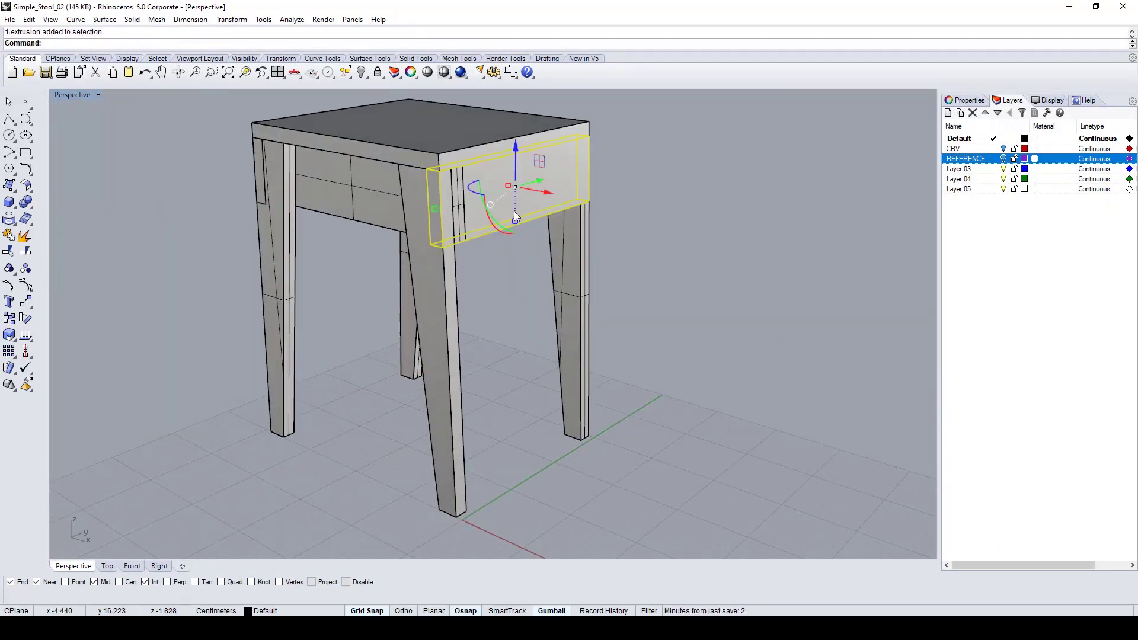
click(350, 196)
key(Return)
click(581, 213)
key(Return)
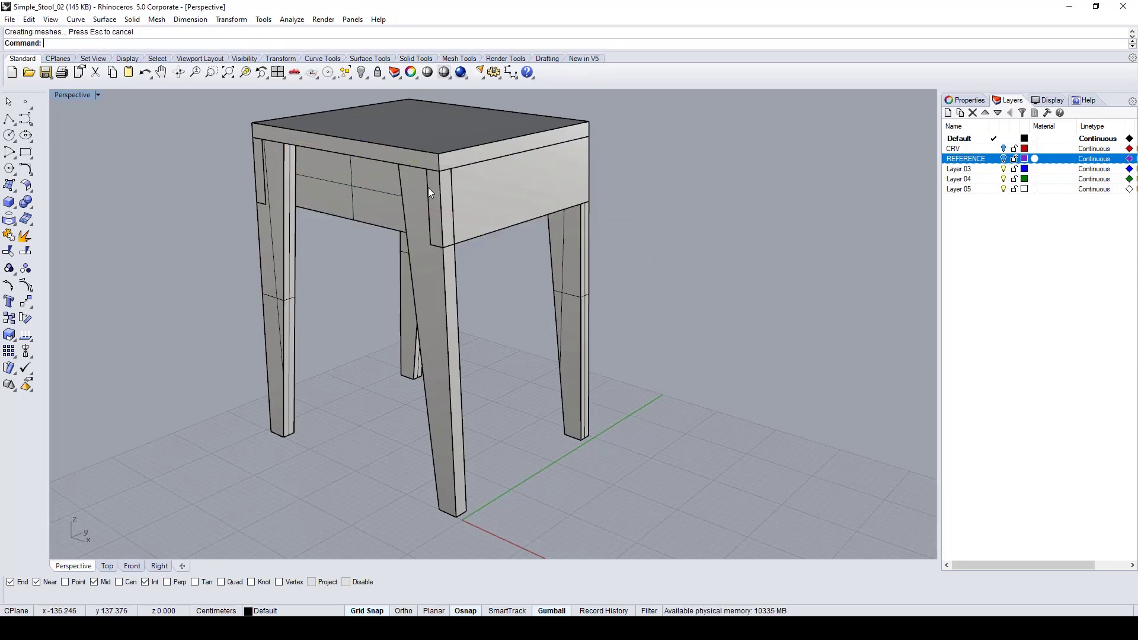
Step: Paste a copy of the right side apron in place and subtract it from the front right leg with BooleanDifference
click(445, 193)
click(468, 220)
key(ctrl+v)
click(440, 265)
right_click(440, 265)
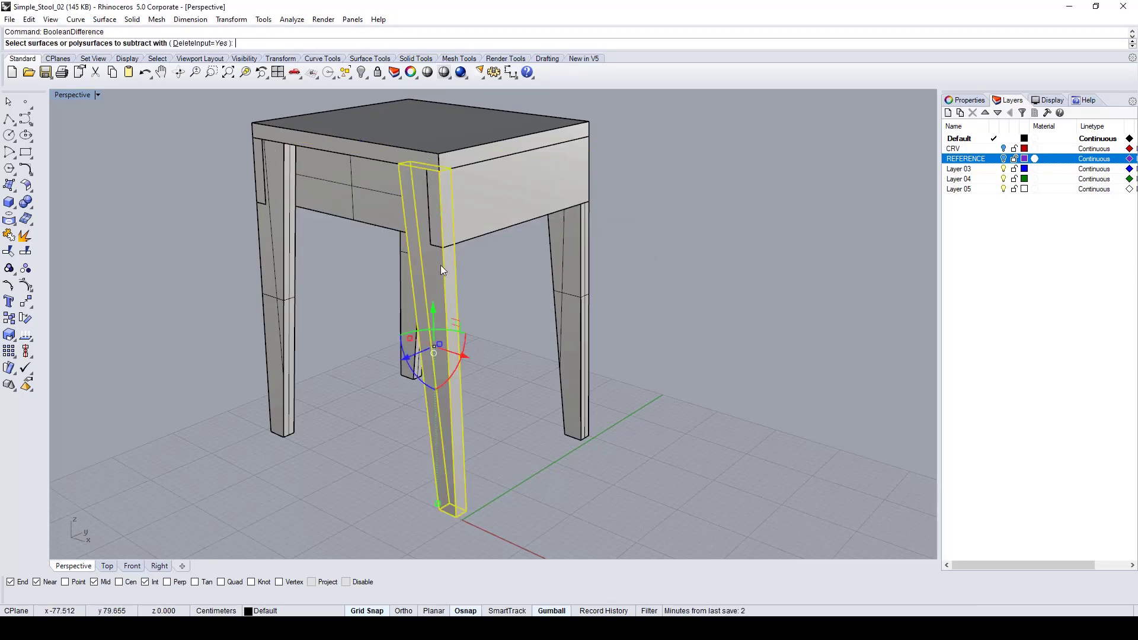
click(501, 221)
click(525, 261)
right_click(525, 262)
Step: Save the stool model, and save it again as a new version named Simple_Stool_03
right_drag(524, 255, 640, 196)
scroll(558, 254, down, 4)
right_click(640, 195)
click(579, 197)
key(Escape)
drag(675, 130, 336, 391)
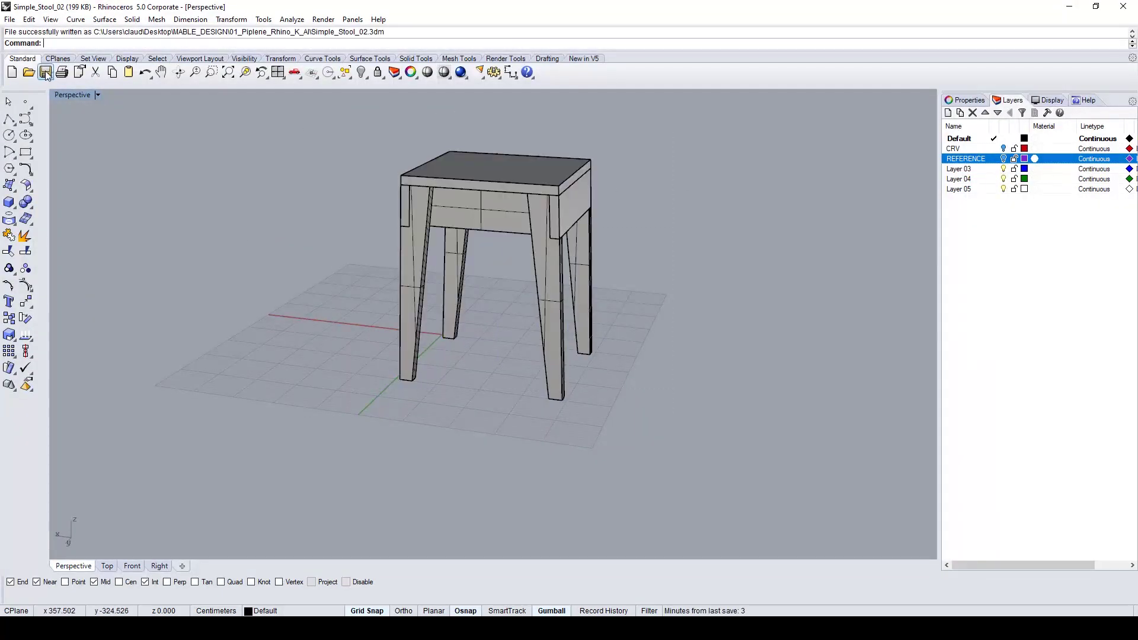
scroll(510, 345, up, 3)
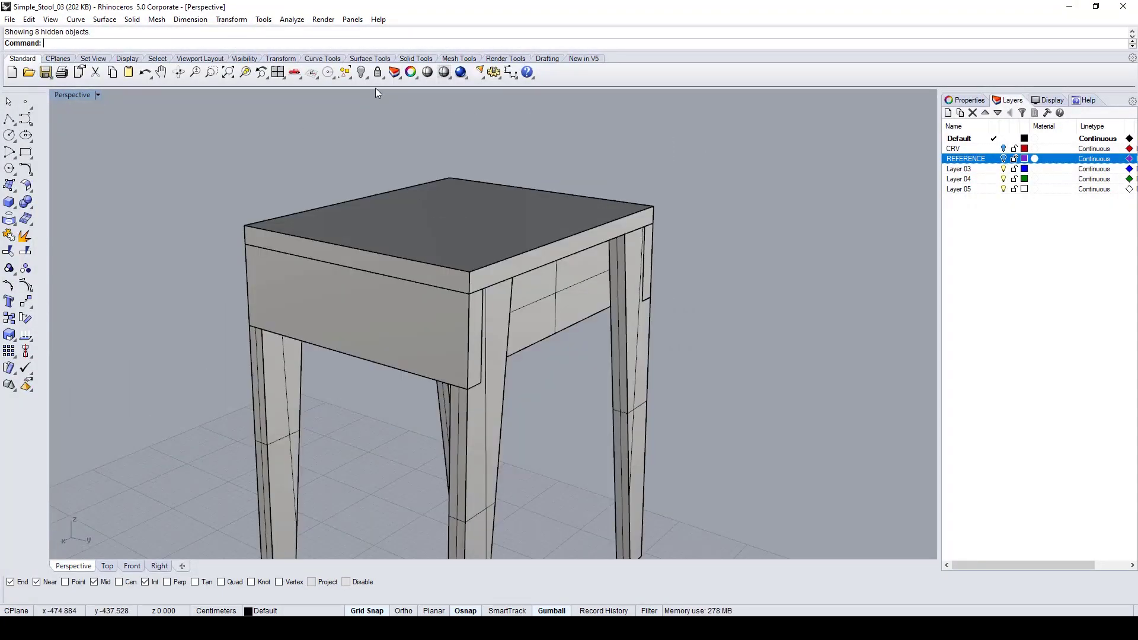
Step: Set the next chamfer distance to 0.03 in the ChamferEdge command and leave the command
mouse_move(375, 87)
right_down()
mouse_move(589, 393)
mouse_move(646, 313)
mouse_move(618, 329)
right_up()
text(ha)
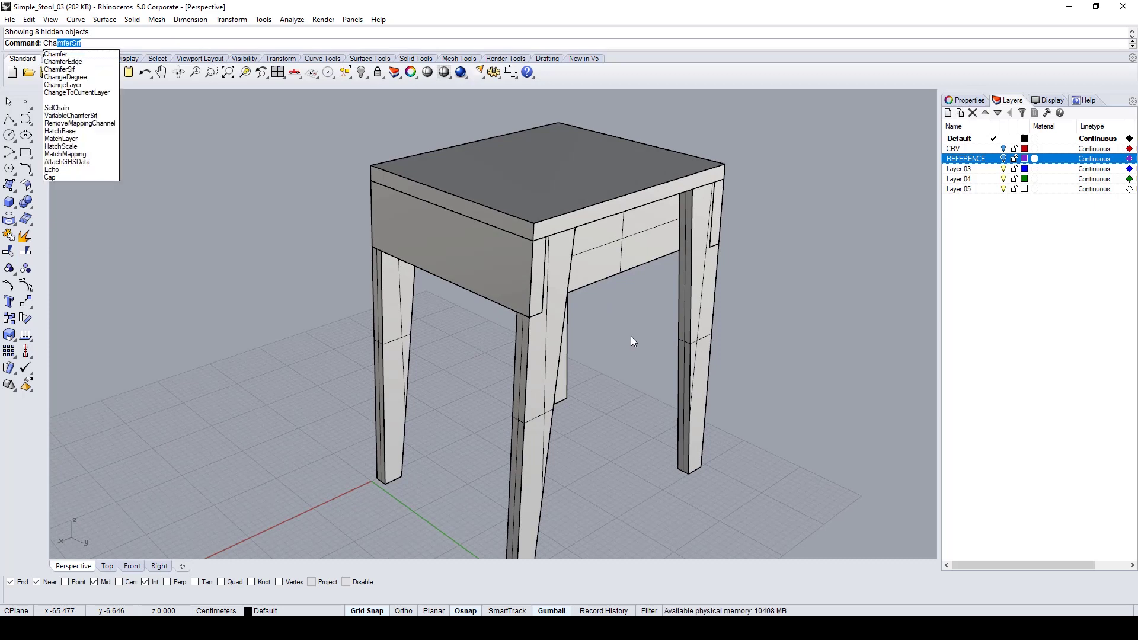
click(101, 62)
click(255, 44)
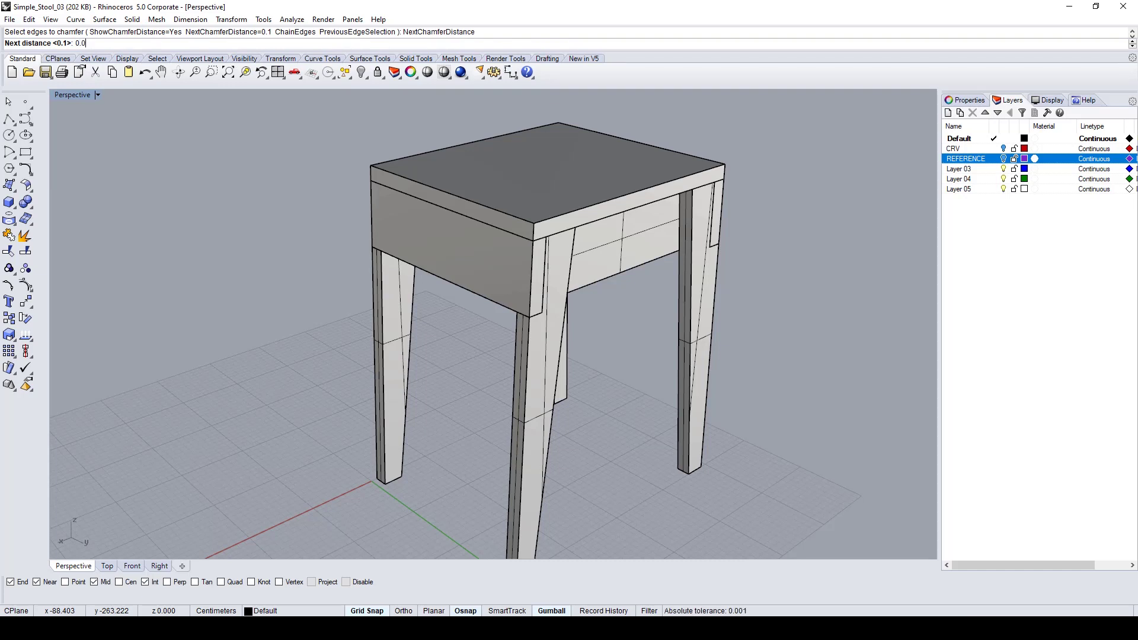
text(0.03)
key(Return)
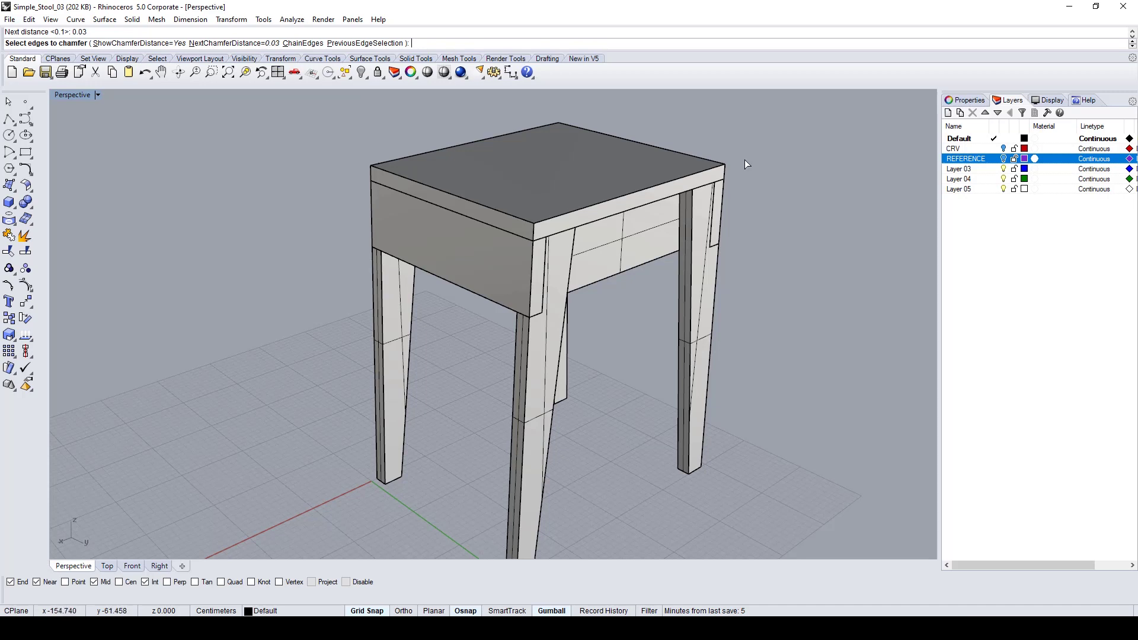
scroll(758, 148, down, 4)
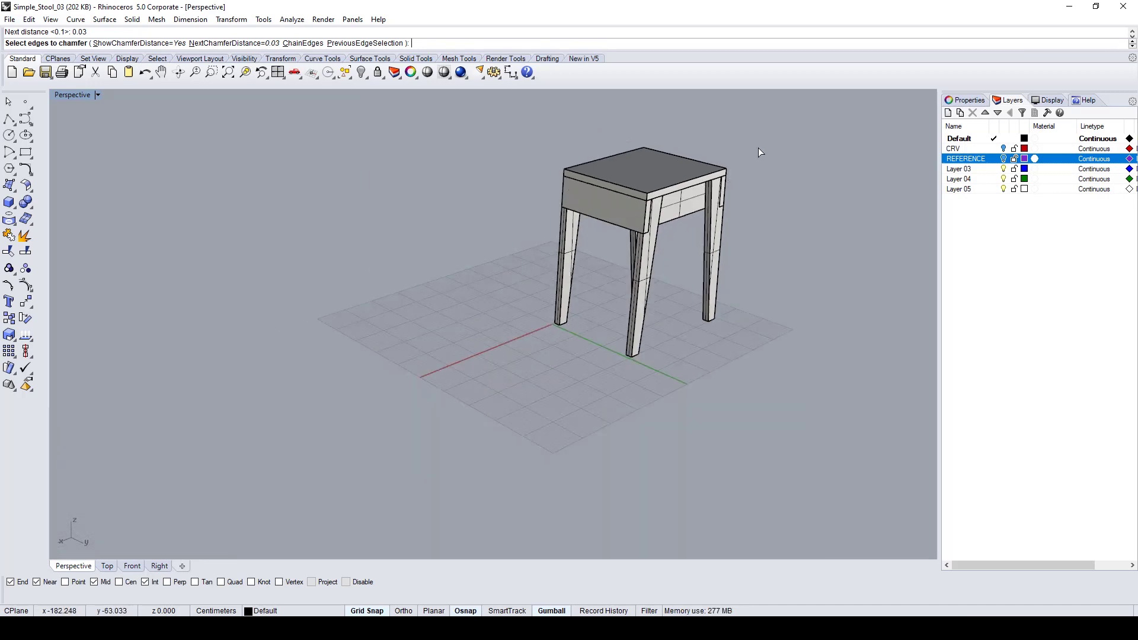
scroll(753, 174, up, 2)
key(Escape)
click(596, 142)
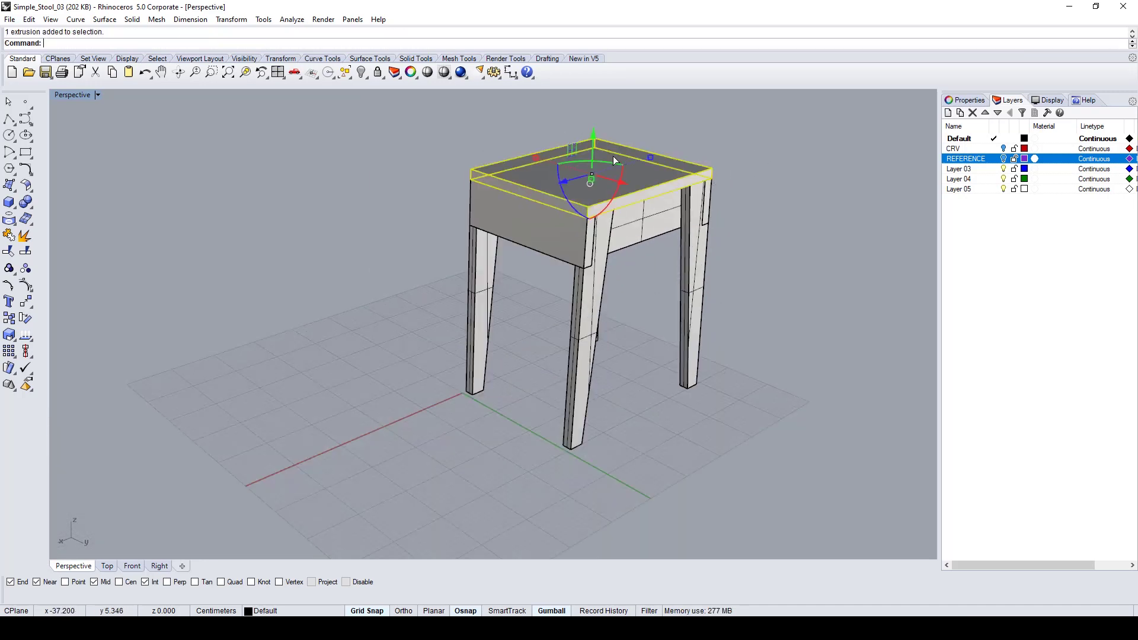
click(362, 72)
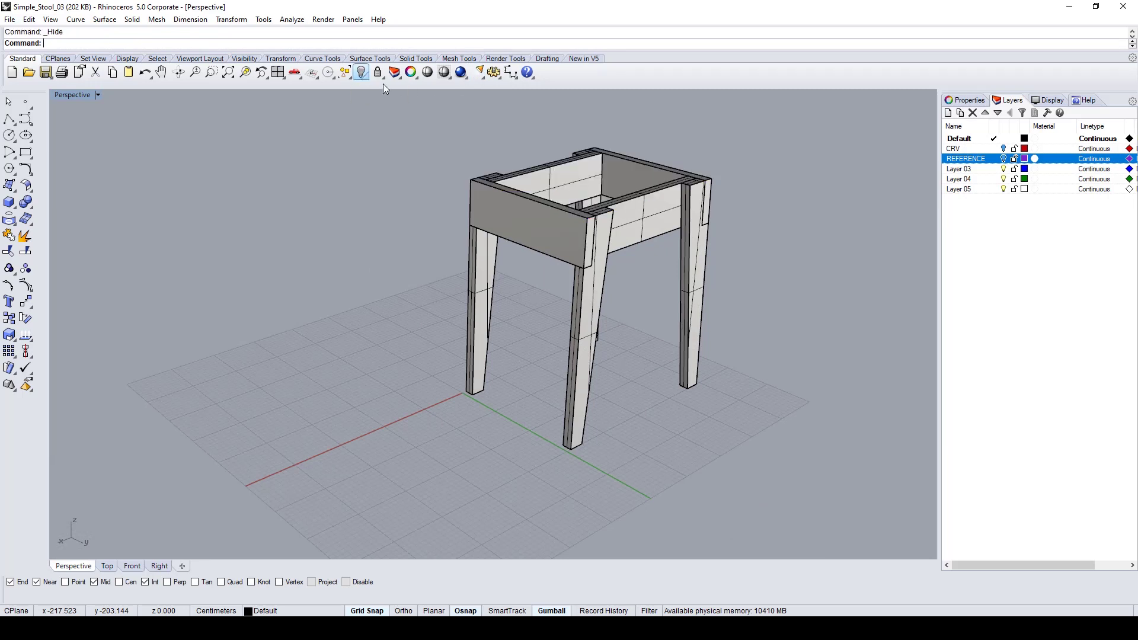
key(ctrl+z)
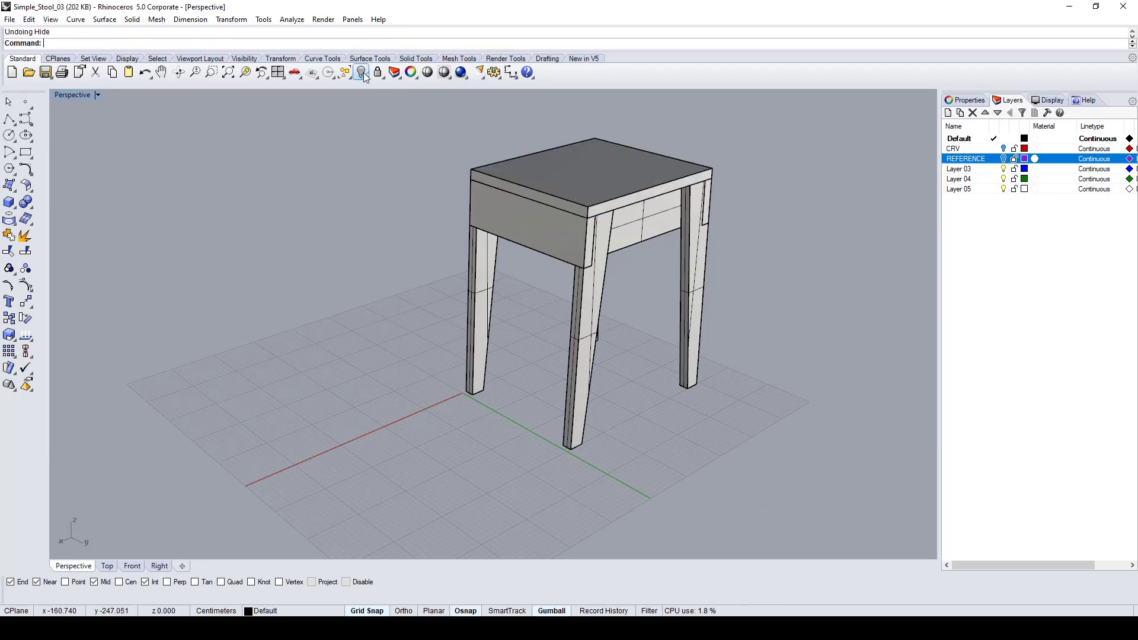
Step: Isolate the seat by hiding every other part of the stool
click(365, 76)
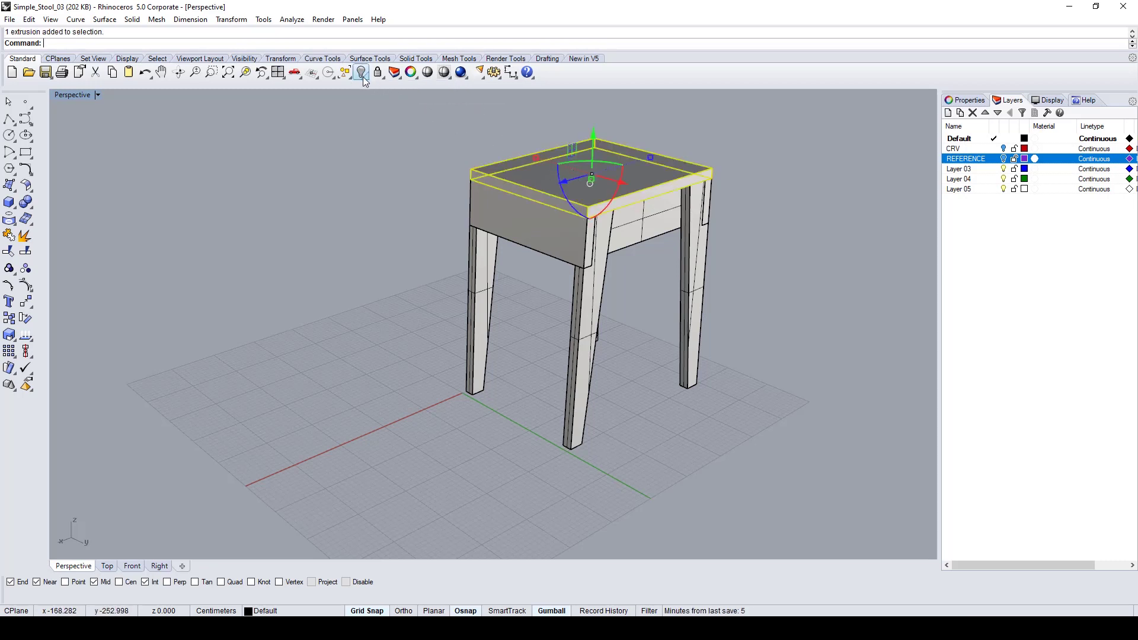
click(363, 76)
click(411, 95)
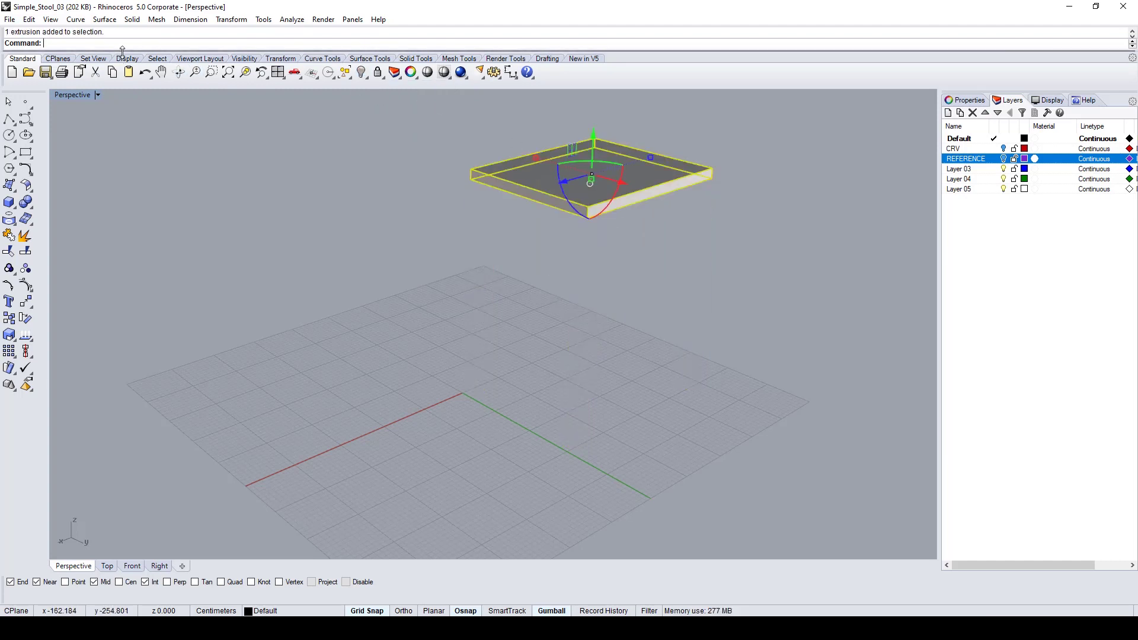
key(Escape)
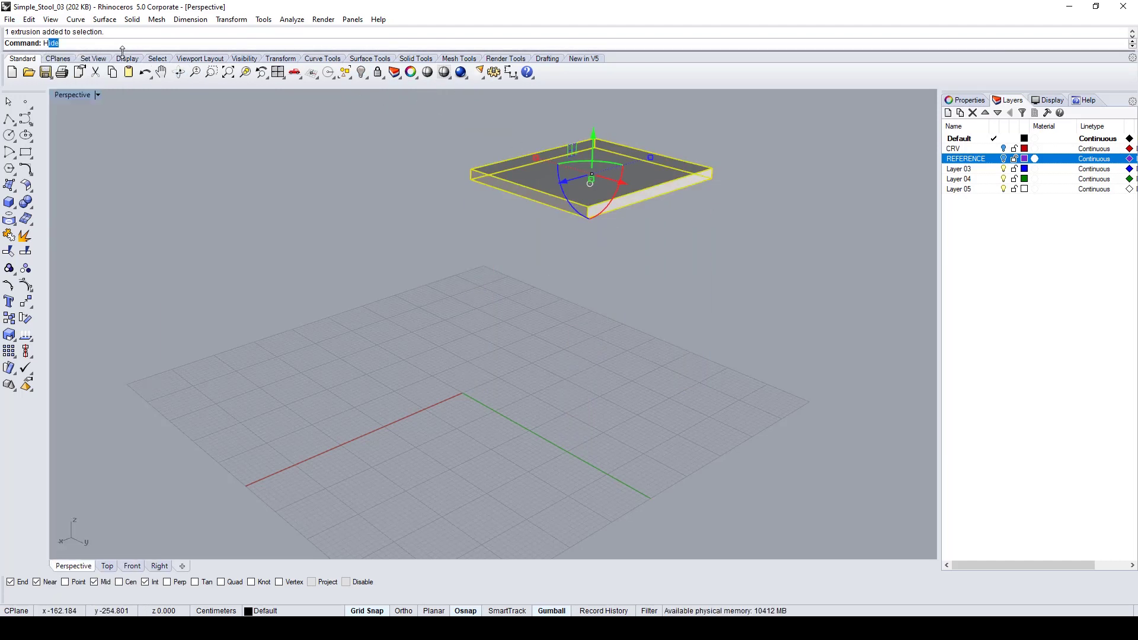
text(Cha)
key(Return)
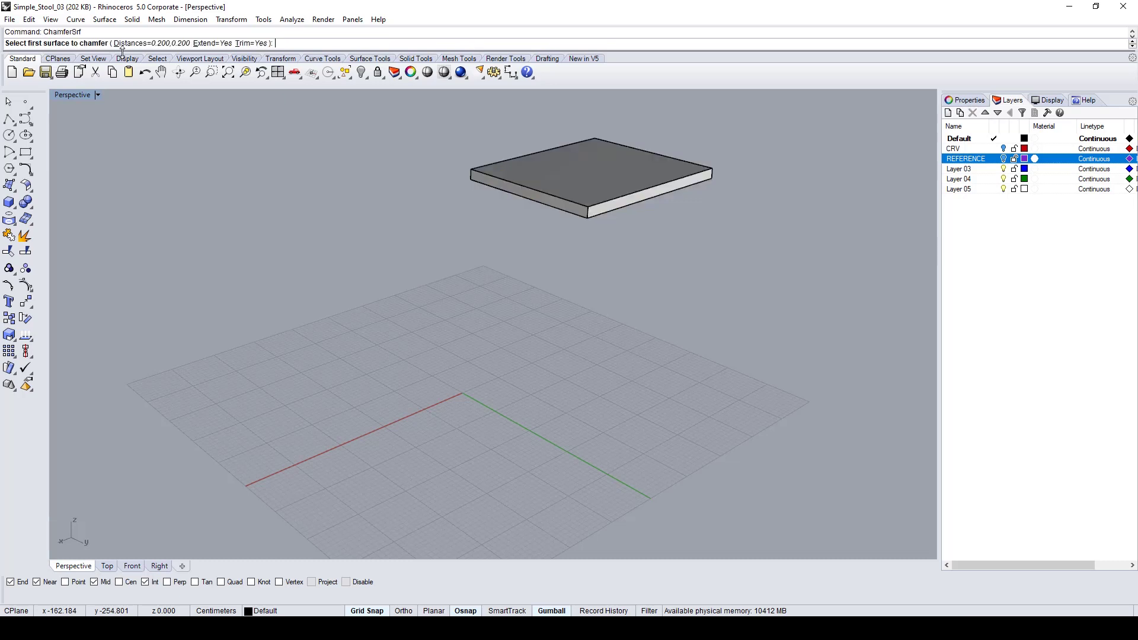
key(Escape)
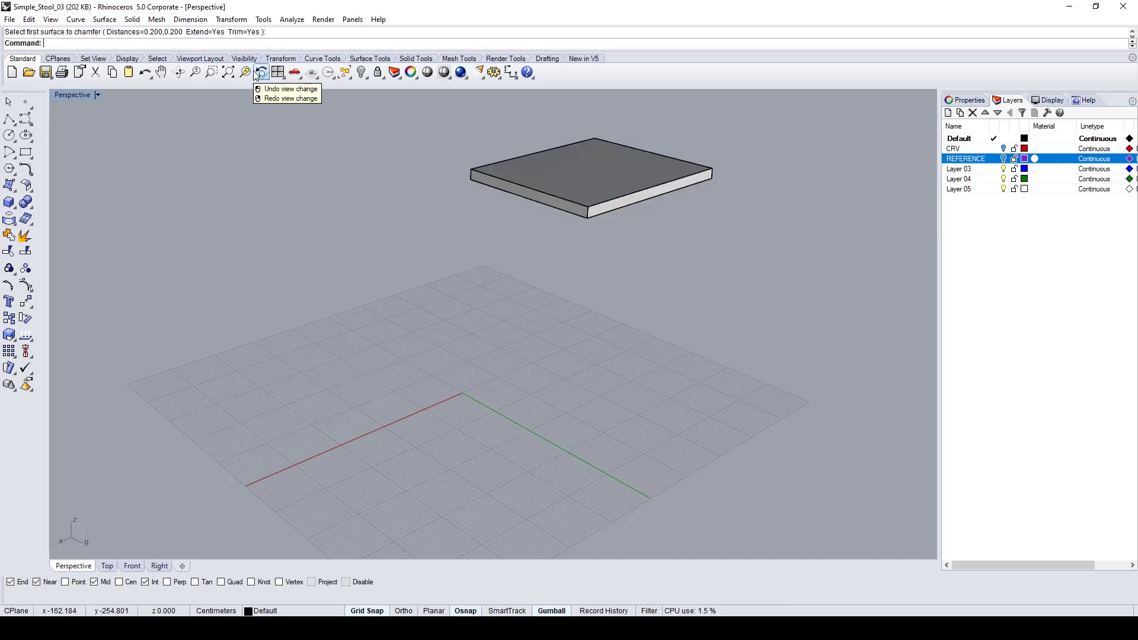
Step: Chamfer all edges of the seat with ChamferEdge at a distance of 0.03
text(Cha)
key(Down)
key(Down)
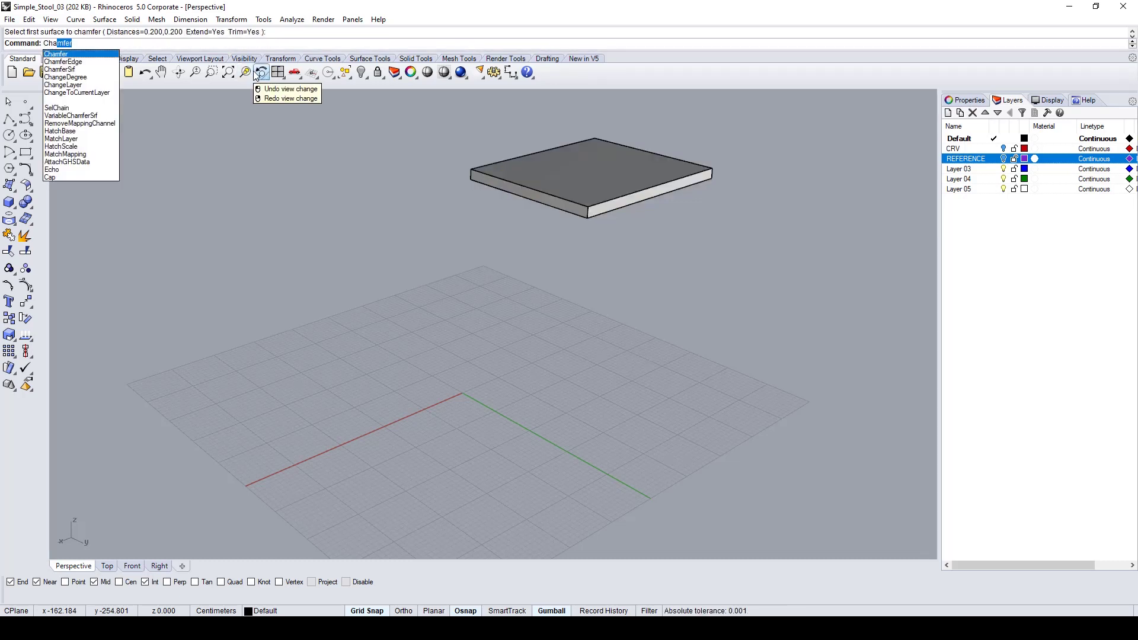
key(Return)
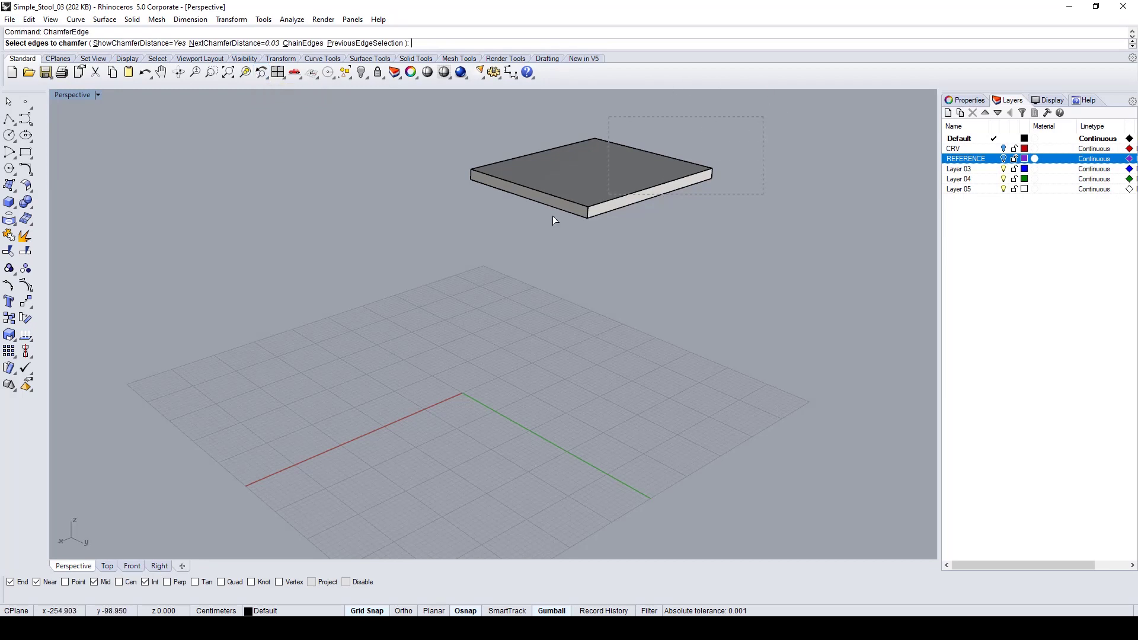
drag(554, 221, 3, 477)
scroll(668, 188, up, 3)
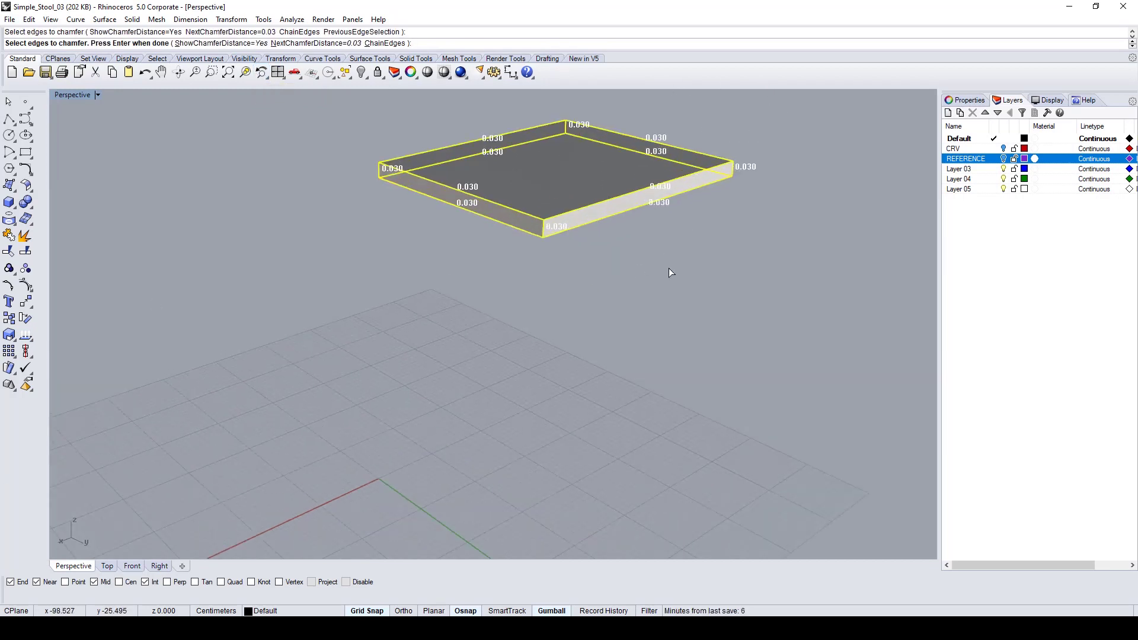
key(Return)
scroll(563, 236, up, 2)
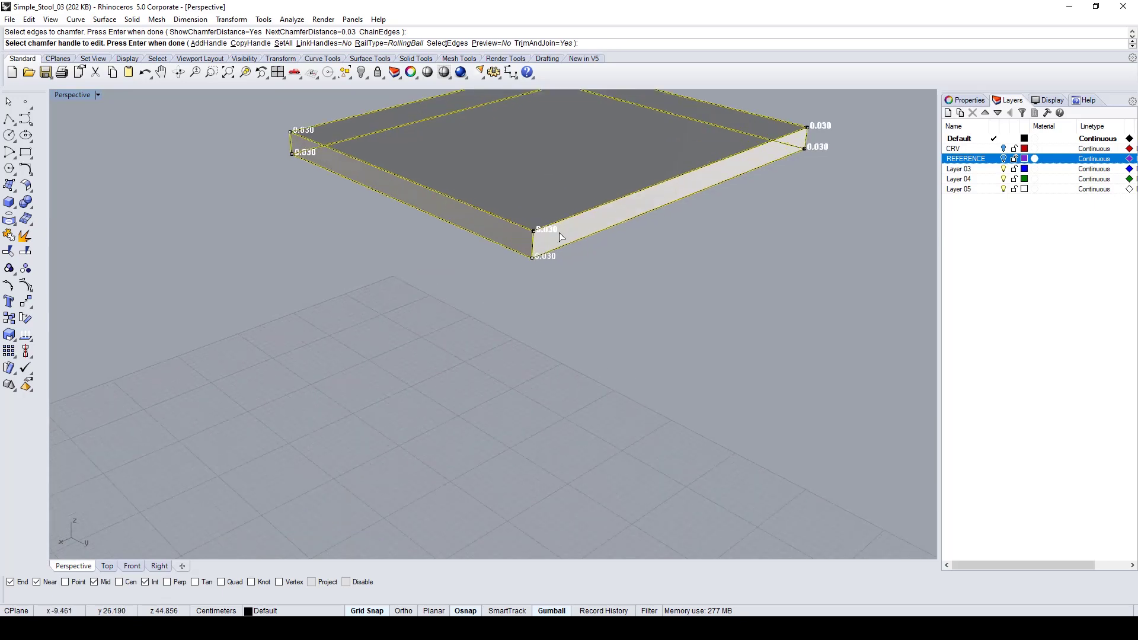
scroll(560, 236, up, 6)
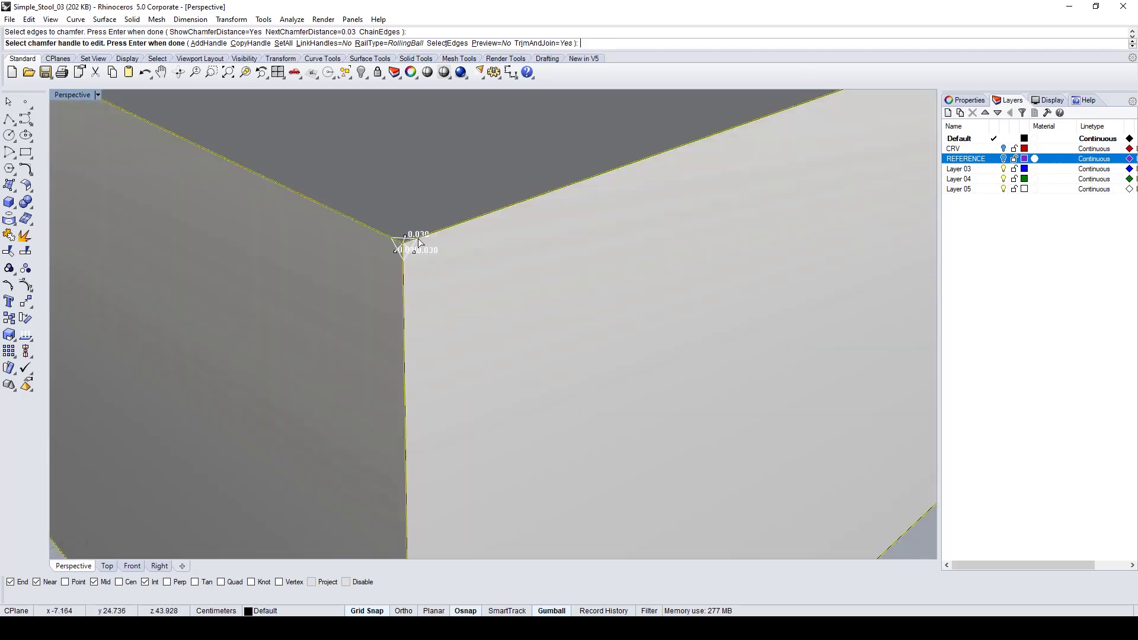
key(Return)
Step: Show all the hidden stool parts again and hide only the chamfered seat
scroll(438, 260, down, 6)
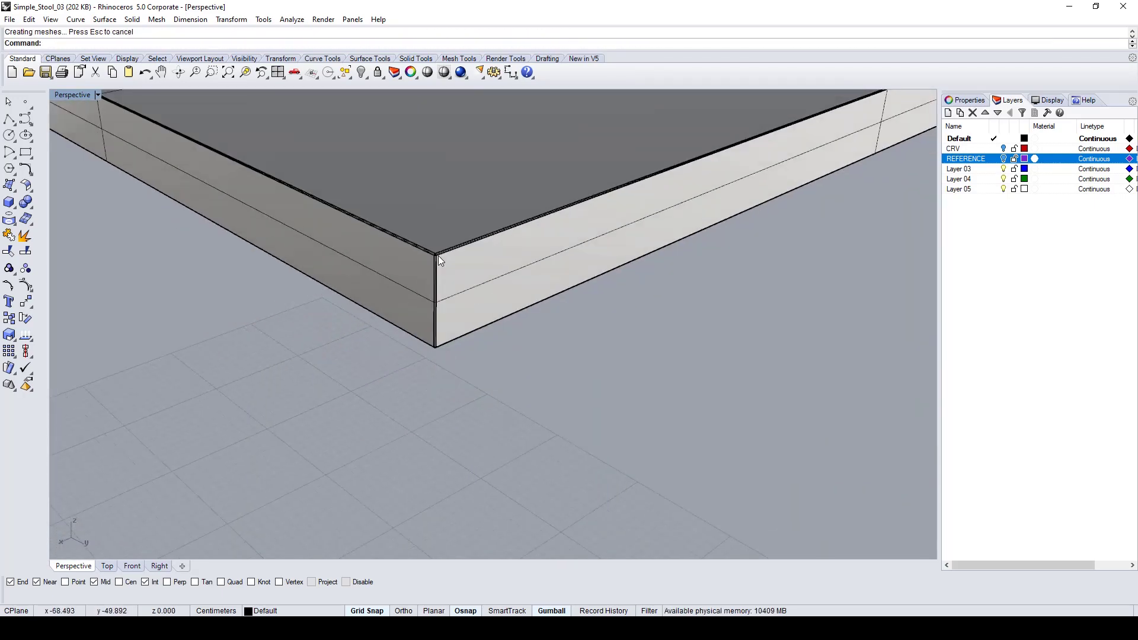
scroll(439, 255, down, 6)
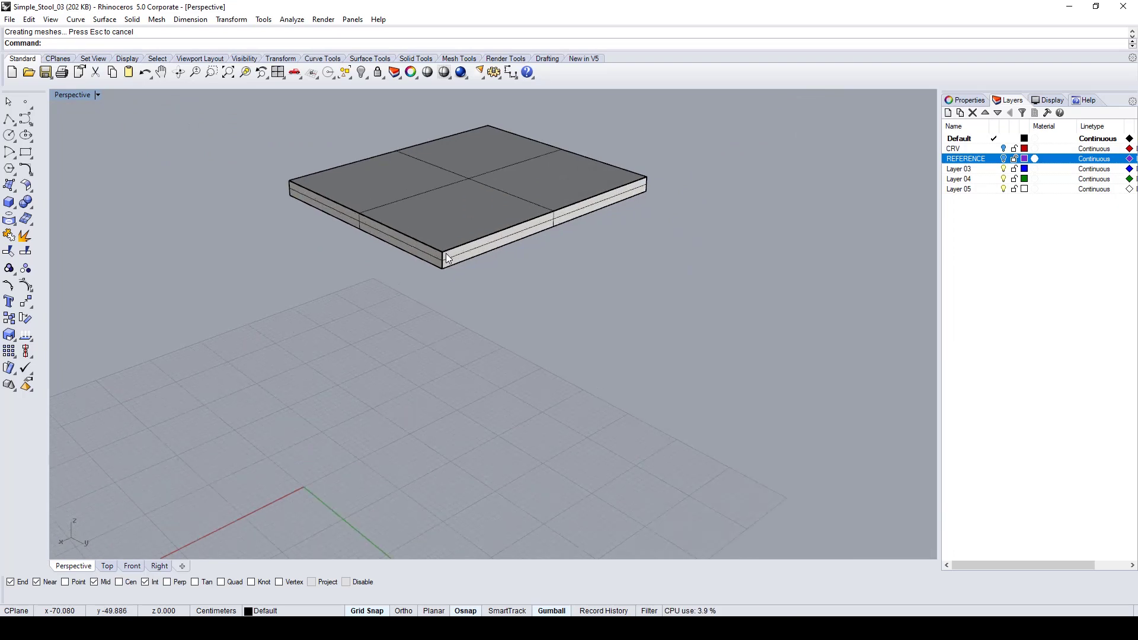
scroll(468, 272, up, 5)
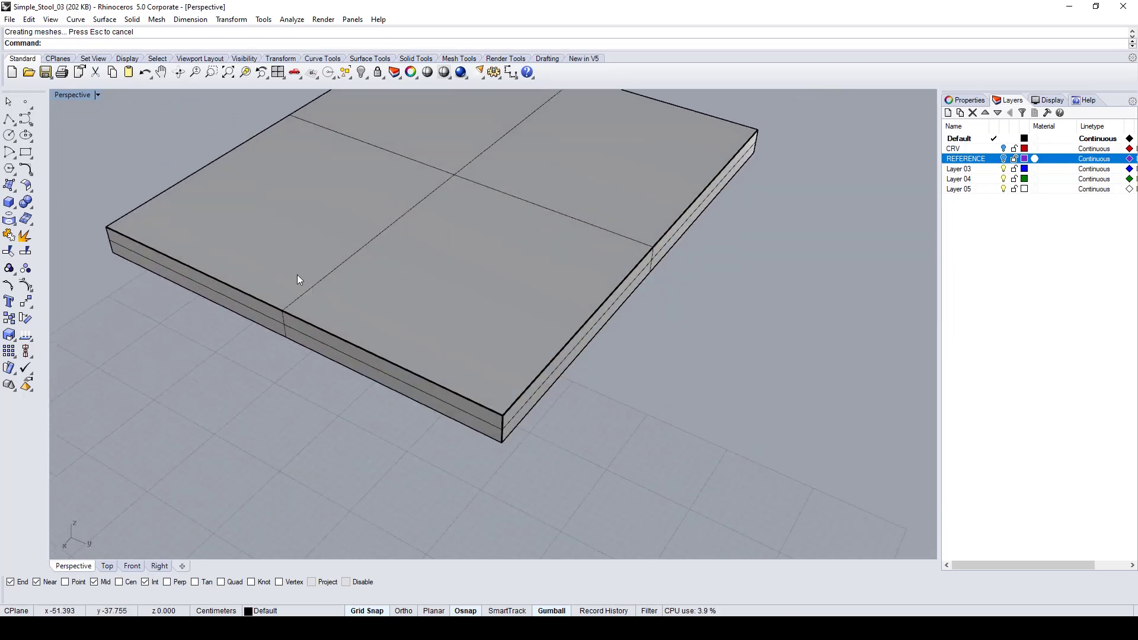
click(365, 75)
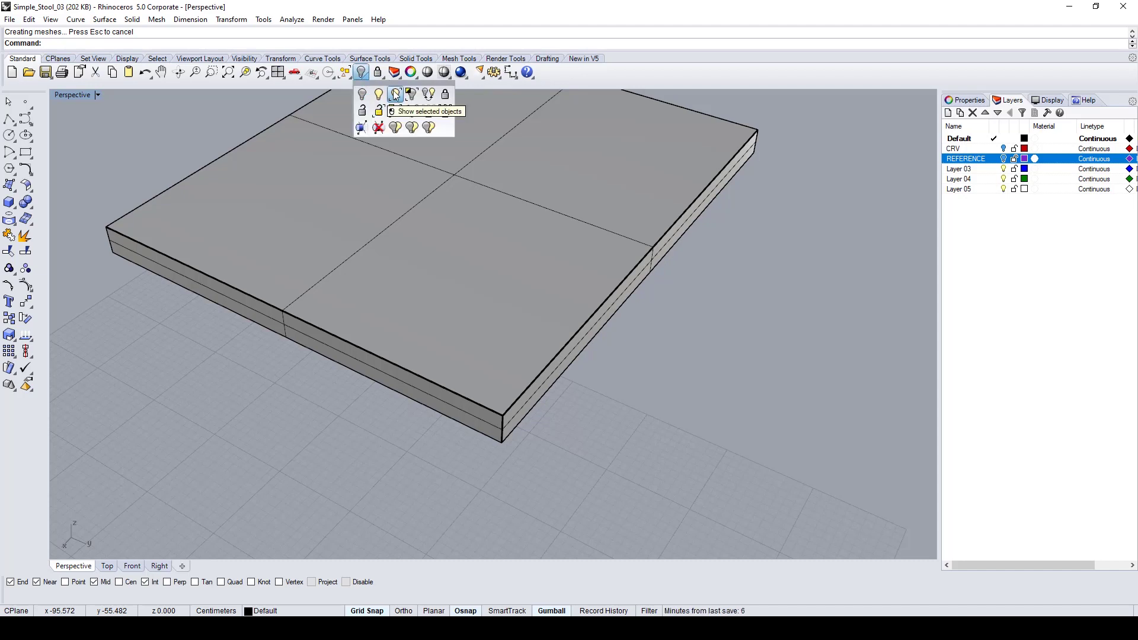
click(380, 95)
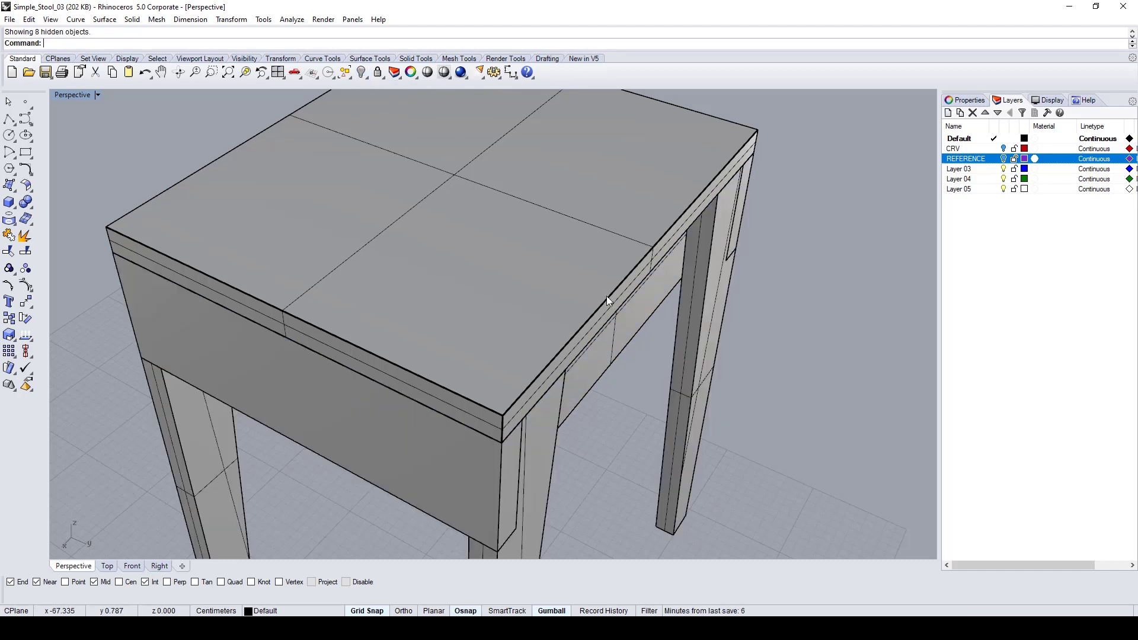
click(574, 295)
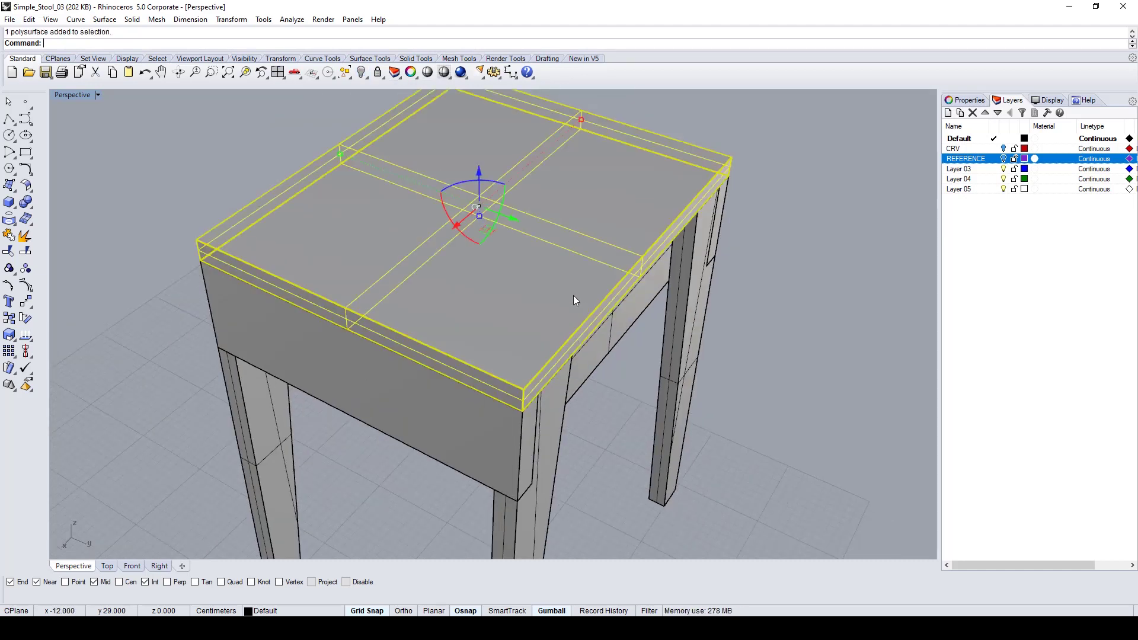
click(363, 72)
Step: Chamfer the edges of the nearest side apron with ChamferEdge at a distance of 0.03
click(428, 368)
click(364, 75)
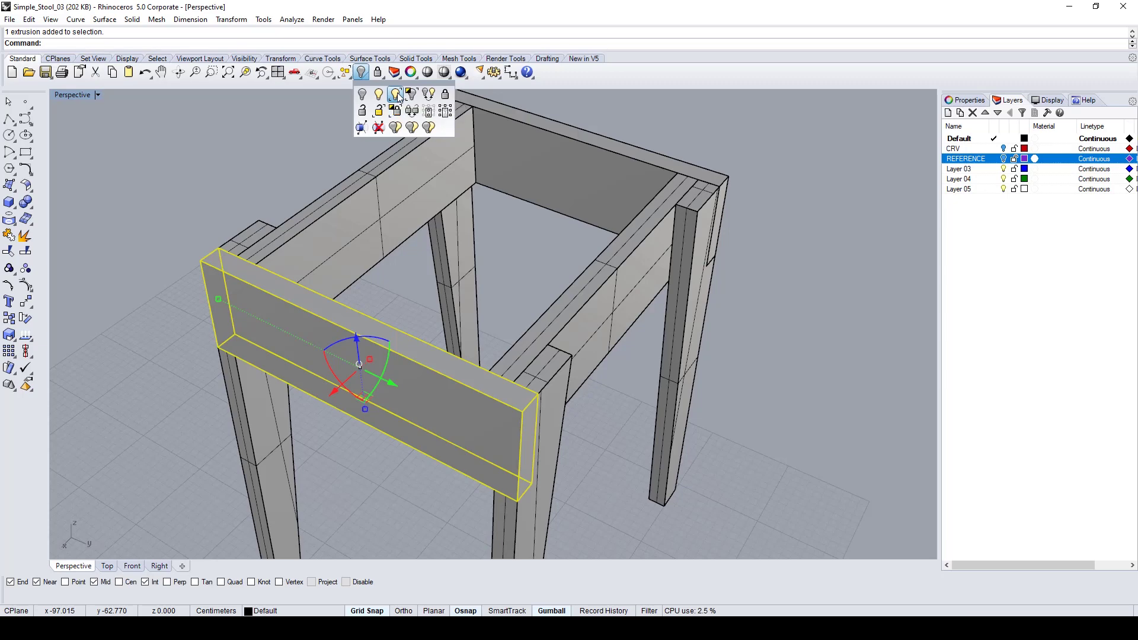
text(ChamferEdge)
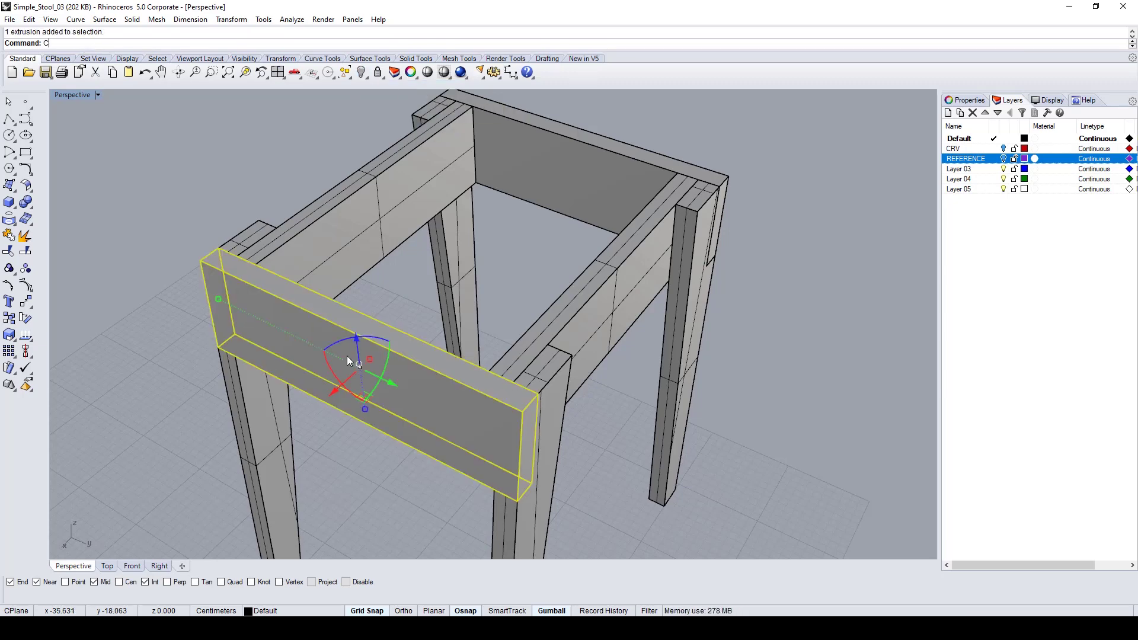
key(Return)
click(415, 361)
click(427, 343)
click(531, 403)
click(520, 451)
click(536, 426)
click(526, 492)
click(563, 520)
right_drag(355, 332, 618, 284)
key(Return)
key(Return)
key(Return)
Step: Chamfer the edges of the opposite side apron with ChamferEdge at a distance of 0.03
click(619, 284)
key(Return)
click(629, 229)
click(611, 203)
click(630, 349)
click(577, 326)
scroll(307, 182, up, 8)
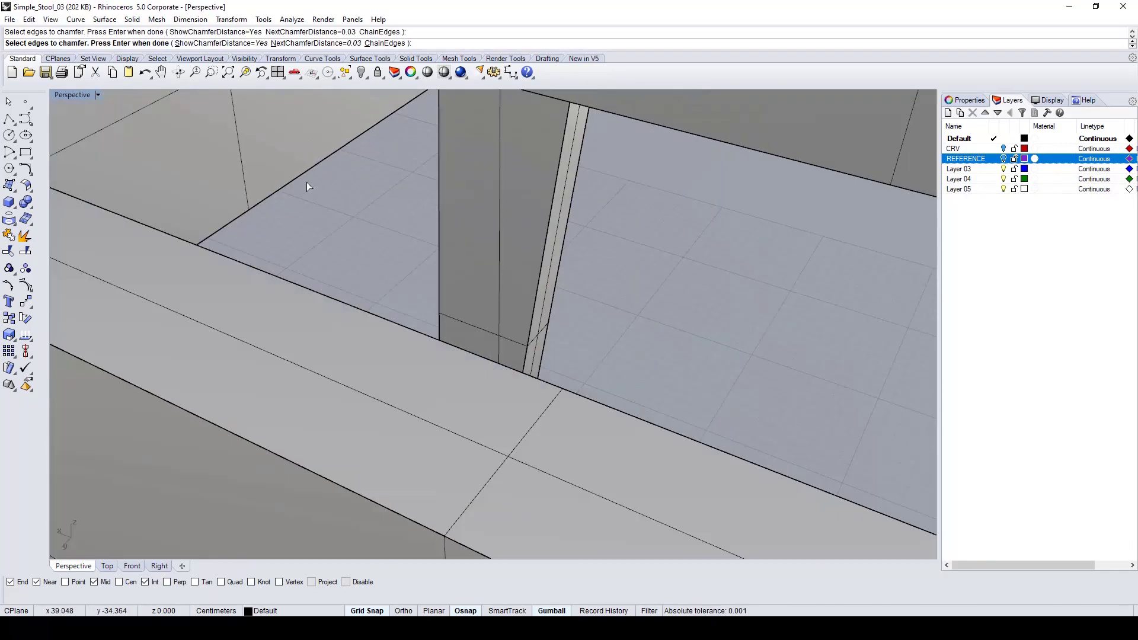
scroll(308, 183, down, 15)
right_drag(462, 296, 361, 424)
click(497, 265)
click(476, 524)
click(514, 554)
click(422, 338)
key(Return)
key(Return)
Step: Hide the chamfered side apron so that only the legs and the other two aprons stay in view
click(456, 315)
click(361, 75)
right_drag(463, 296, 593, 285)
click(386, 172)
key(Escape)
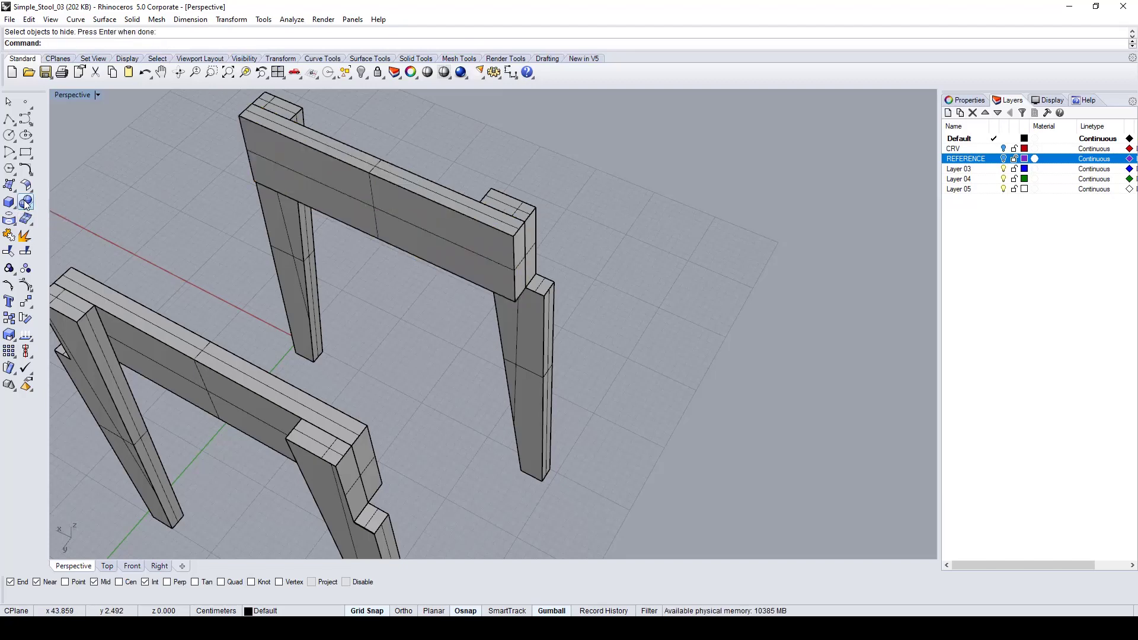
Step: Chamfer the edges of the first of the two remaining aprons with ChamferEdge at 0.03 and hide that apron
text(ChamferEdge)
key(Return)
click(438, 202)
click(606, 376)
click(653, 397)
right_drag(628, 379, 415, 367)
click(584, 430)
key(Return)
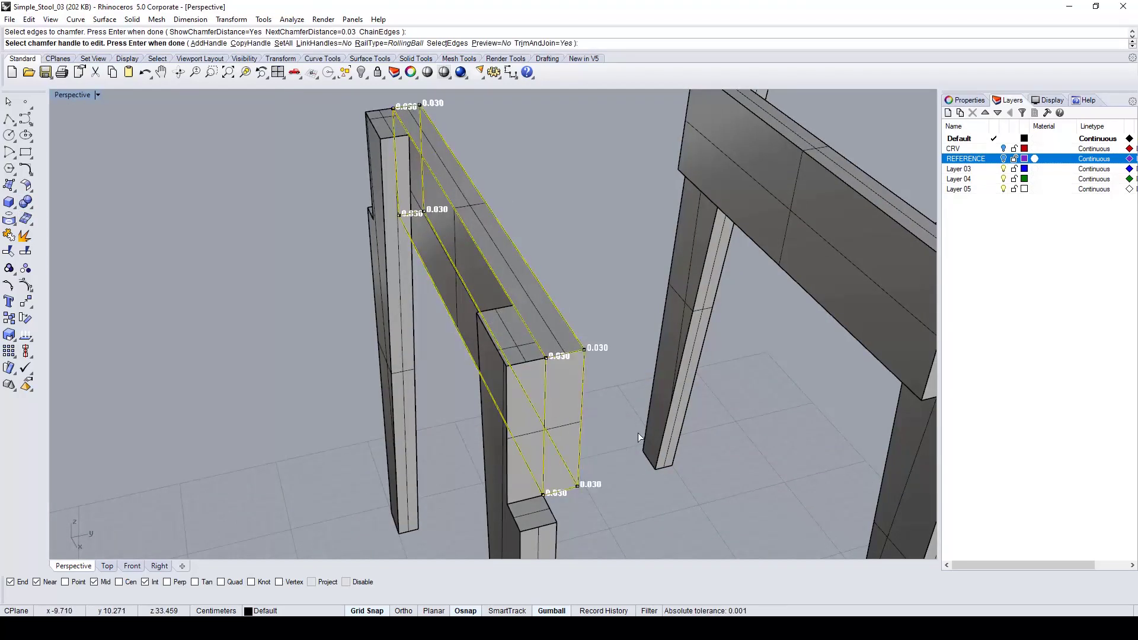
key(Return)
click(360, 74)
Step: Chamfer the edges of the last remaining apron with ChamferEdge at 0.03 and hide it, leaving only the legs
right_drag(462, 296, 593, 284)
key(Return)
click(389, 173)
right_drag(534, 379, 593, 356)
click(568, 346)
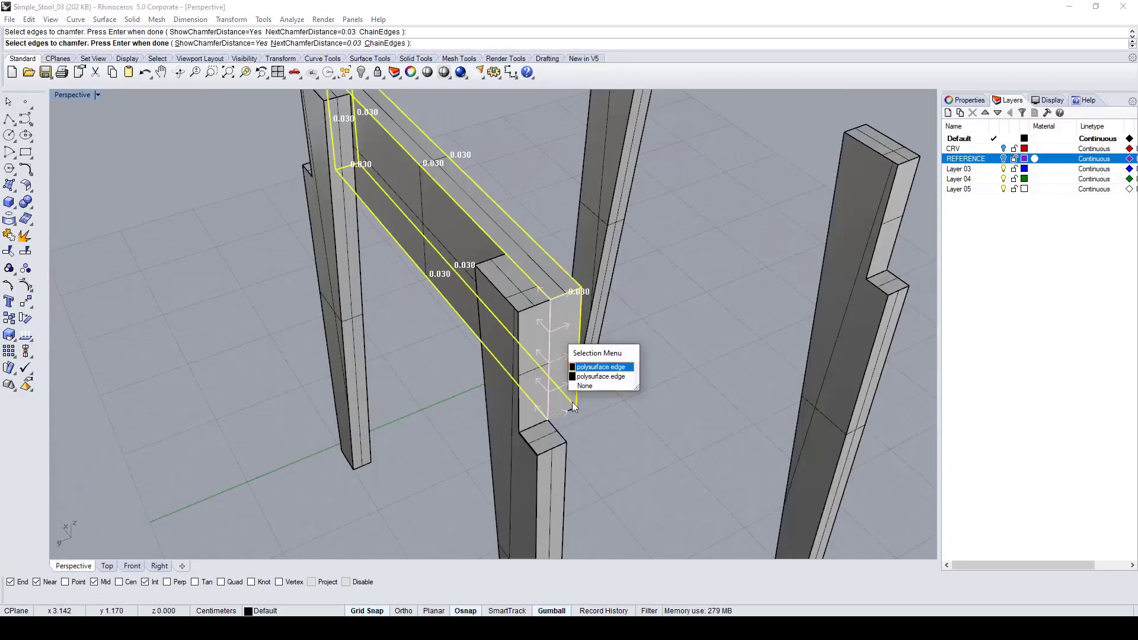
click(604, 366)
key(Return)
key(Return)
click(564, 339)
click(361, 75)
Step: Chamfer all edges of the four legs with ChamferEdge at 0.03, one leg at a time
text(Ch)
key(Return)
drag(392, 382, 453, 151)
key(Return)
key(Return)
scroll(421, 189, up, 10)
scroll(421, 189, down, 10)
key(Return)
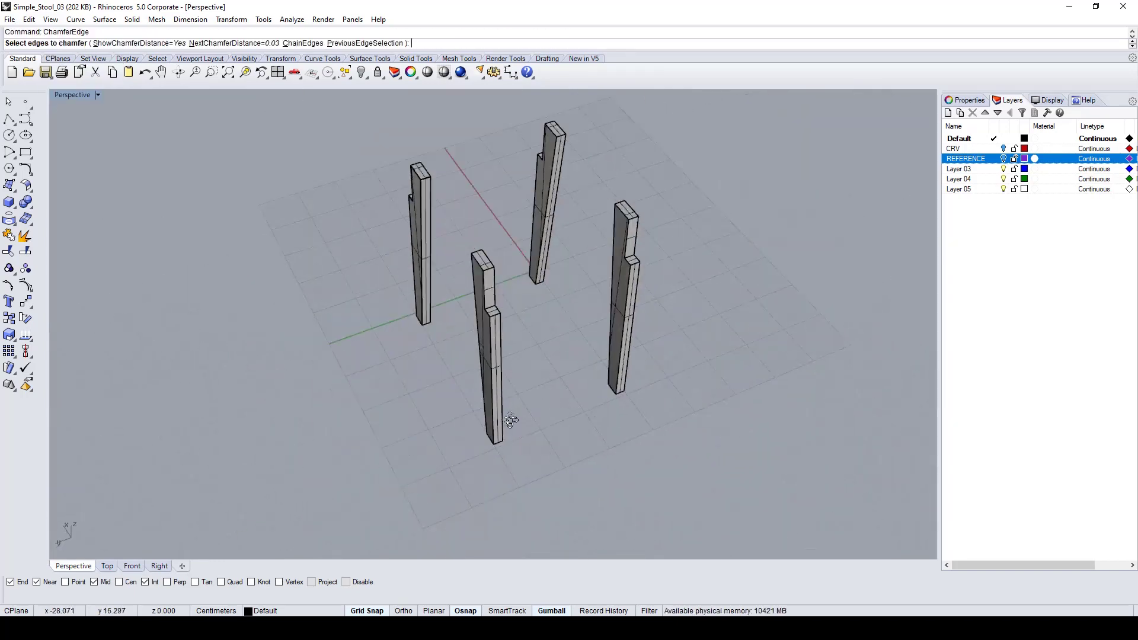
drag(460, 243, 509, 451)
key(Return)
scroll(583, 125, up, 10)
scroll(492, 308, down, 12)
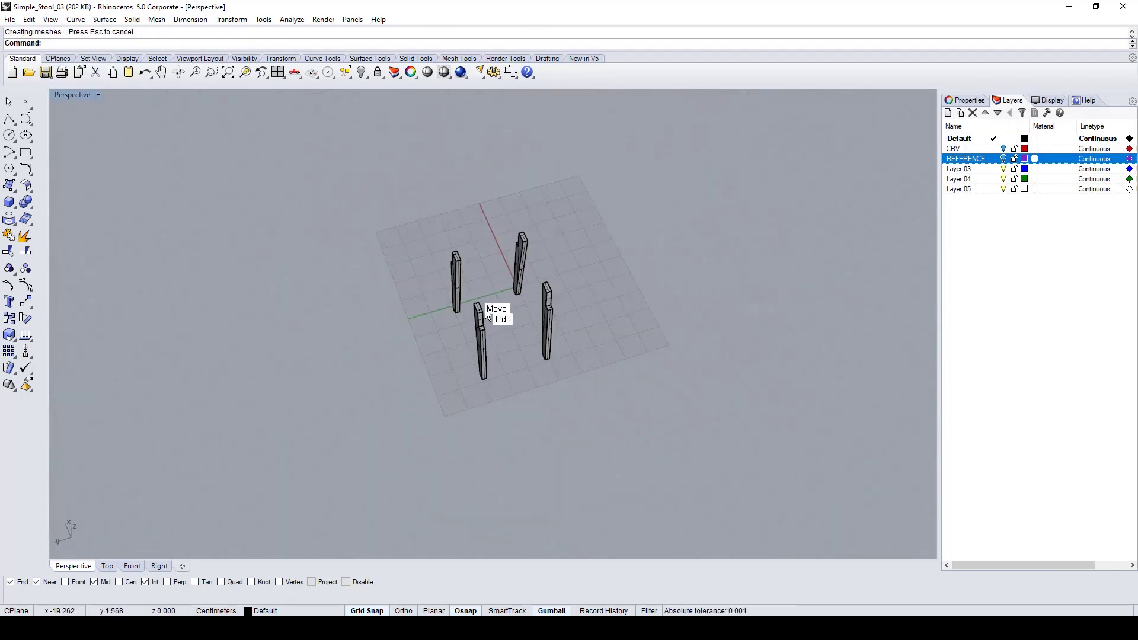
Step: Show all hidden parts of the stool again and save the file
right_drag(492, 308, 592, 284)
scroll(503, 285, up, 5)
click(366, 76)
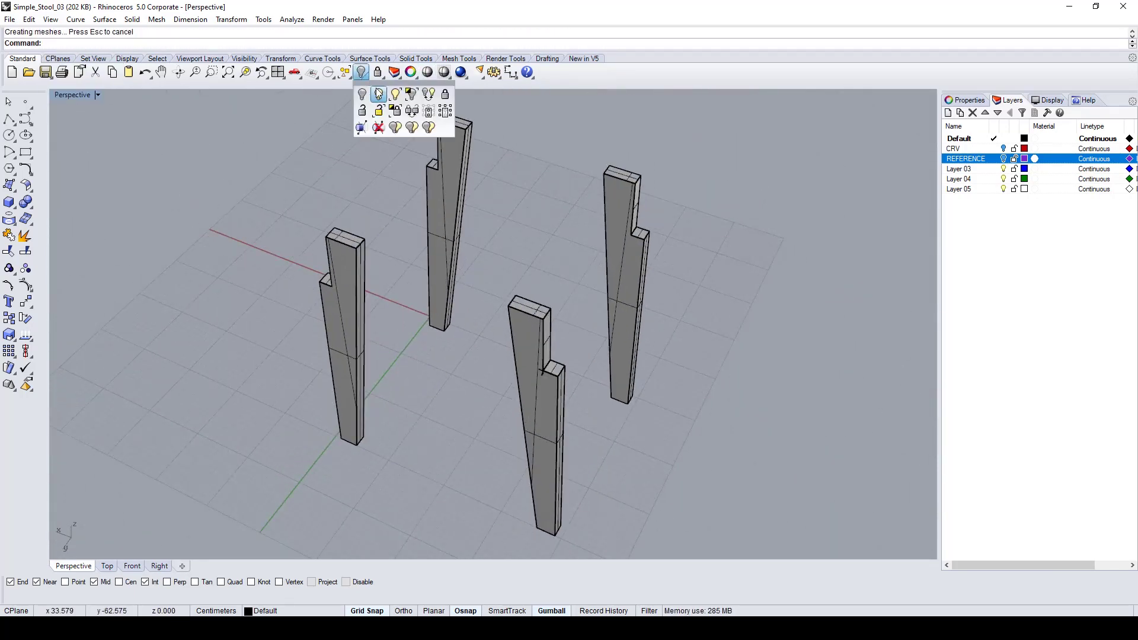
click(379, 94)
scroll(646, 331, down, 3)
right_drag(646, 330, 770, 304)
key(ctrl+s)
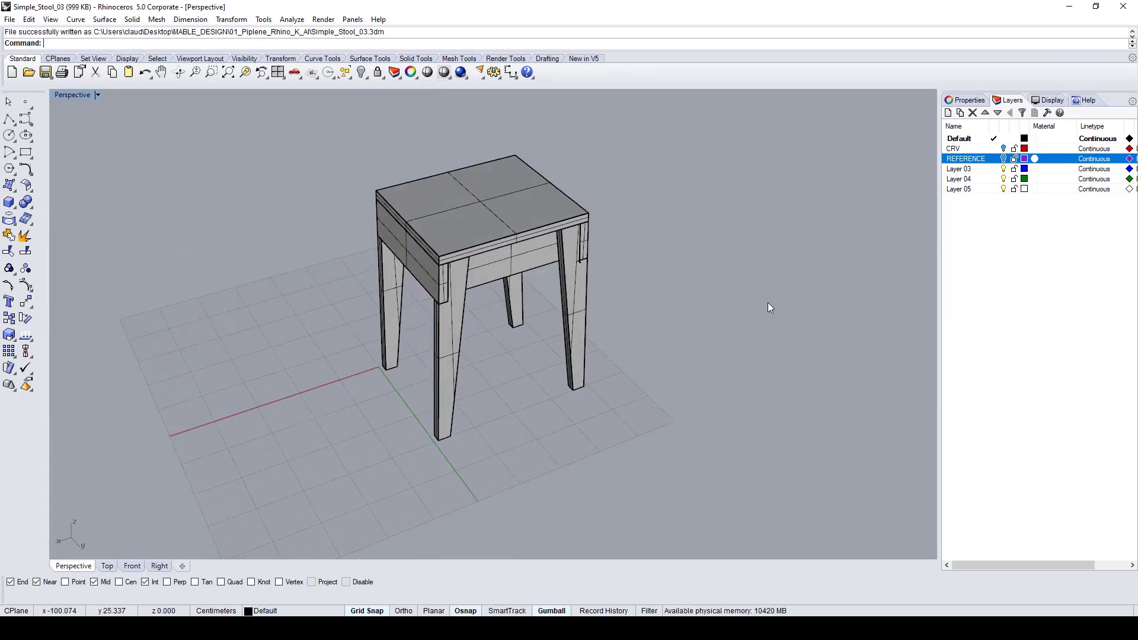
right_drag(570, 332, 506, 320)
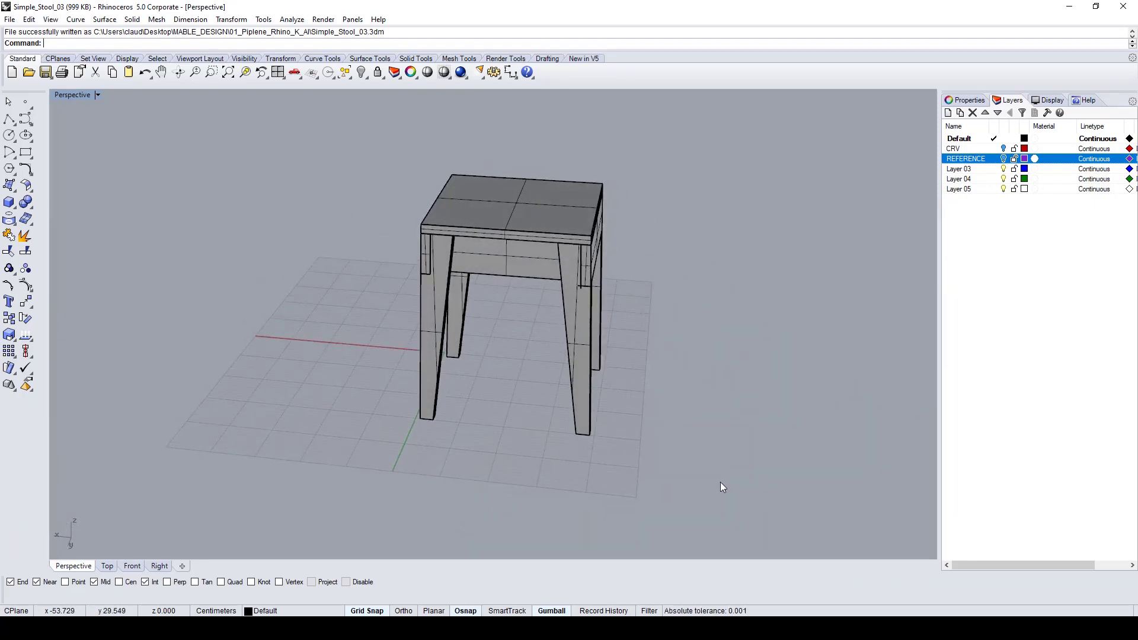